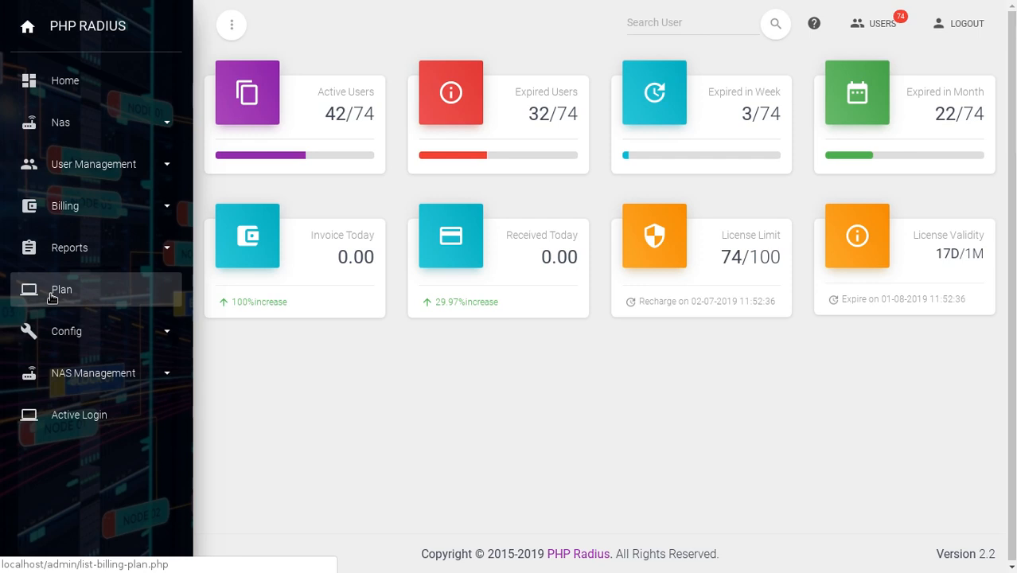
# Open the list of billing plans and start creating a new plan.
pyautogui.click(50, 294)
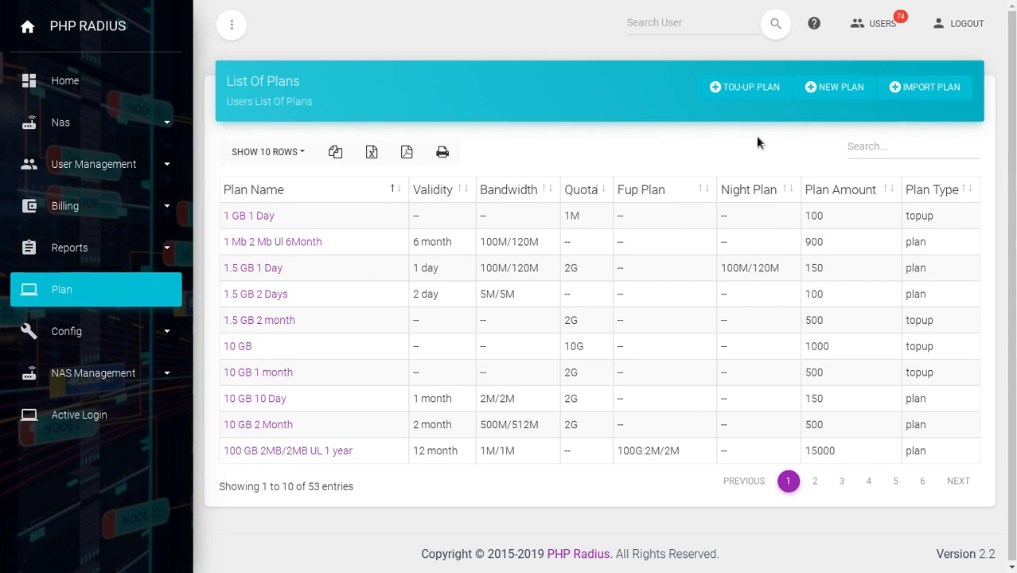
pyautogui.click(846, 94)
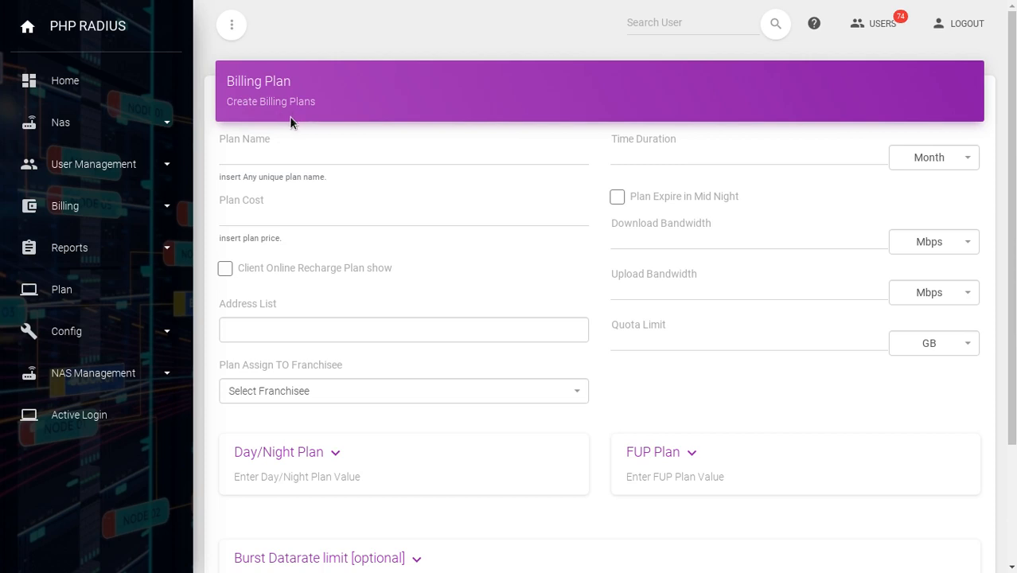
# Enter 1 GB 1 Day as the plan name and clear the field again.
pyautogui.click(241, 156)
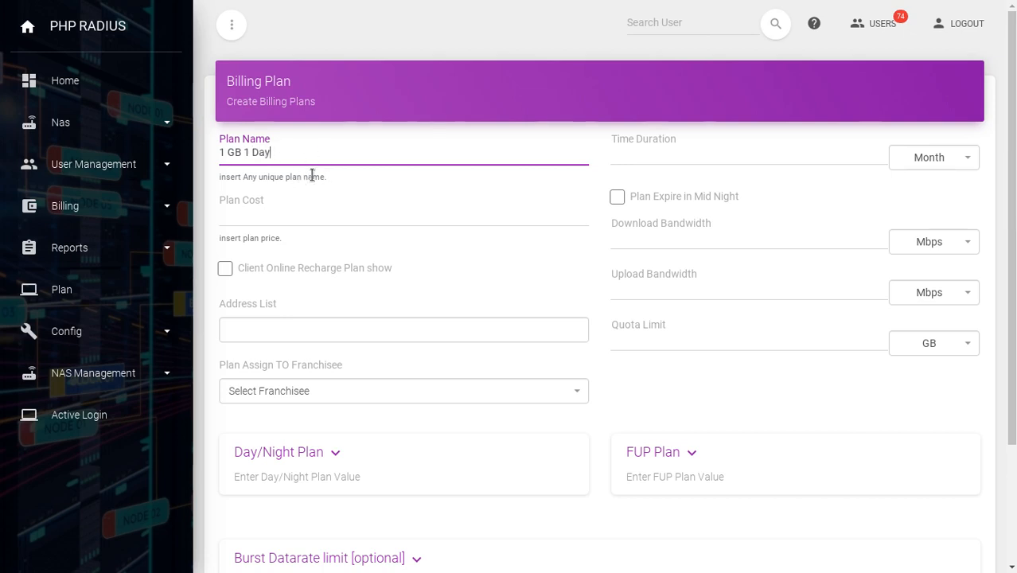
pyautogui.press('BackSpace')
pyautogui.press('BackSpace')
pyautogui.press('BackSpace')
pyautogui.press('BackSpace')
pyautogui.press('BackSpace')
pyautogui.press('BackSpace')
pyautogui.press('BackSpace')
pyautogui.press('BackSpace')
pyautogui.press('BackSpace')
# Enter and clear a plan cost of 150, and switch Client Online Recharge Plan show on and off.
pyautogui.click(294, 222)
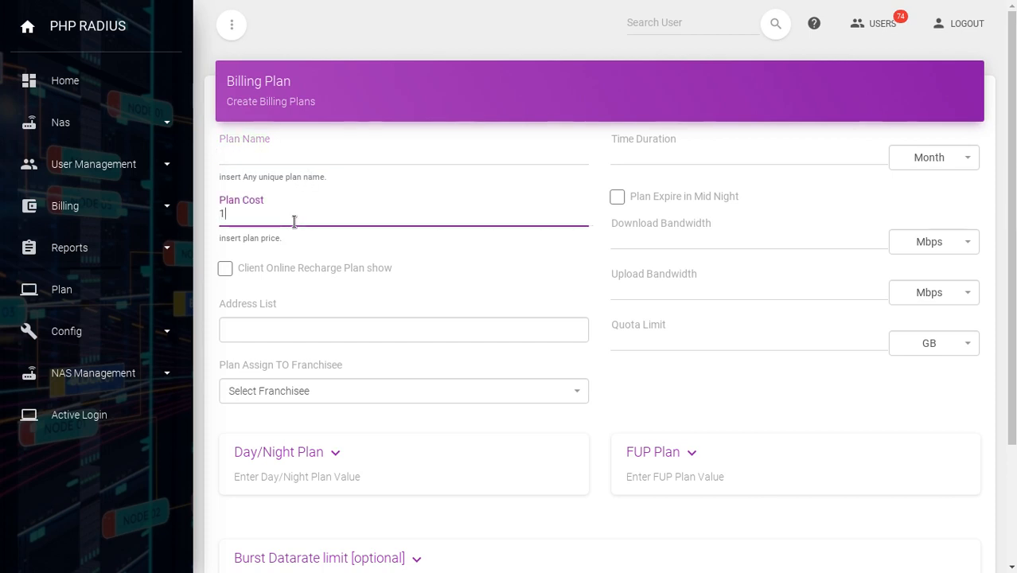
pyautogui.write('150')
pyautogui.click(391, 238)
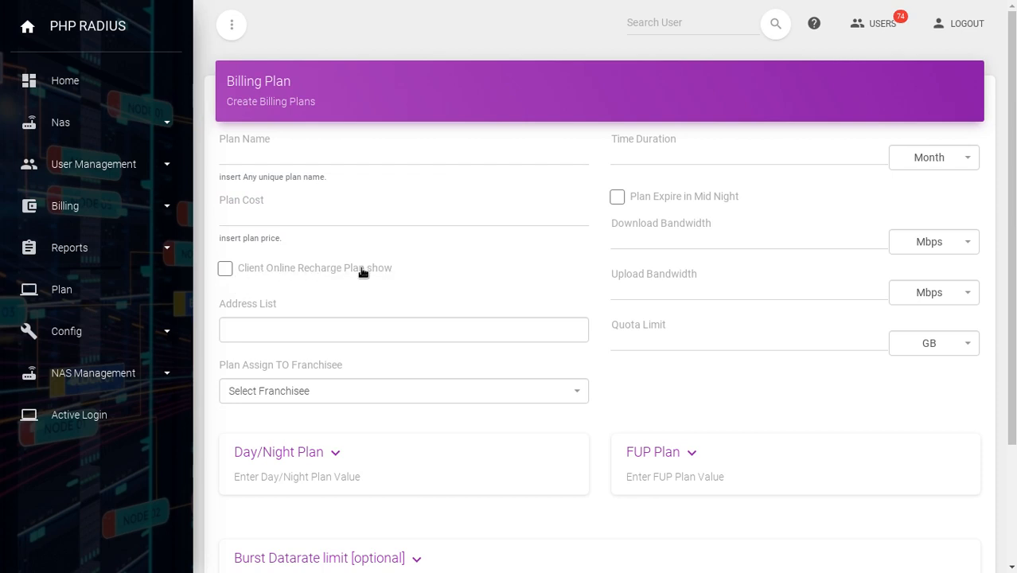
pyautogui.click(224, 269)
pyautogui.click(225, 271)
# Enter and clear a time duration of 1, and switch Plan Expire in Mid Night on and off.
pyautogui.click(659, 156)
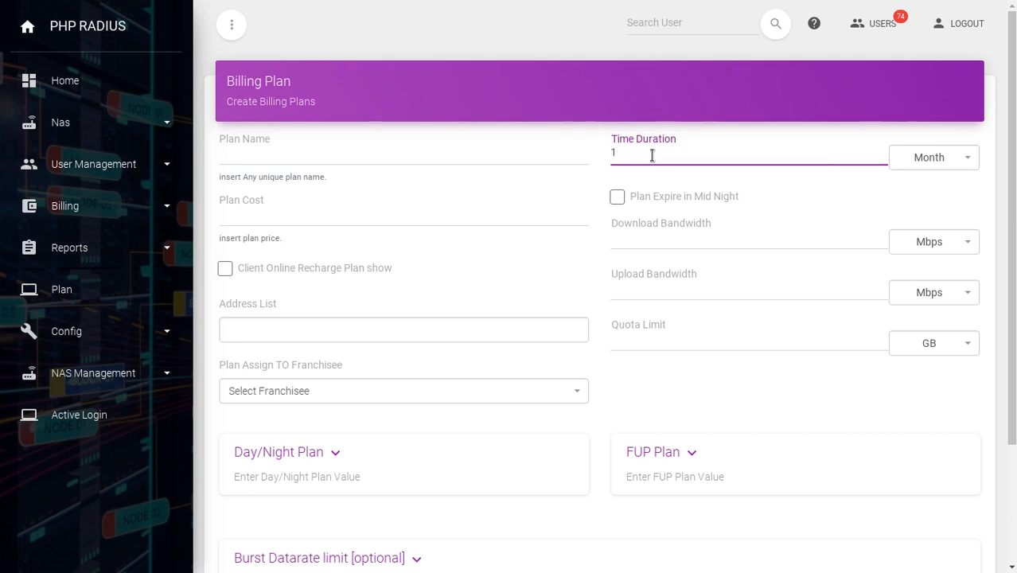
pyautogui.click(955, 162)
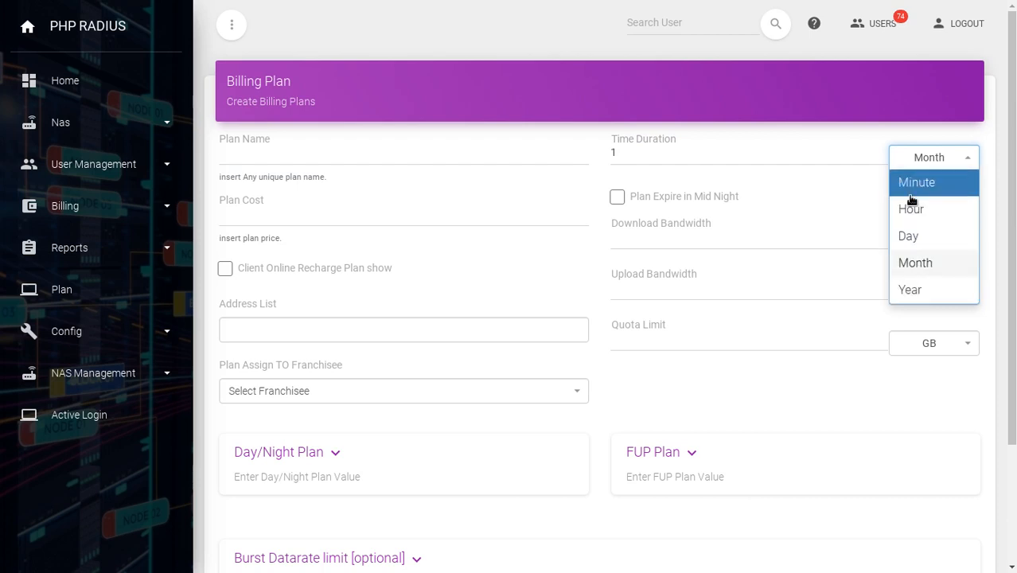
pyautogui.click(636, 154)
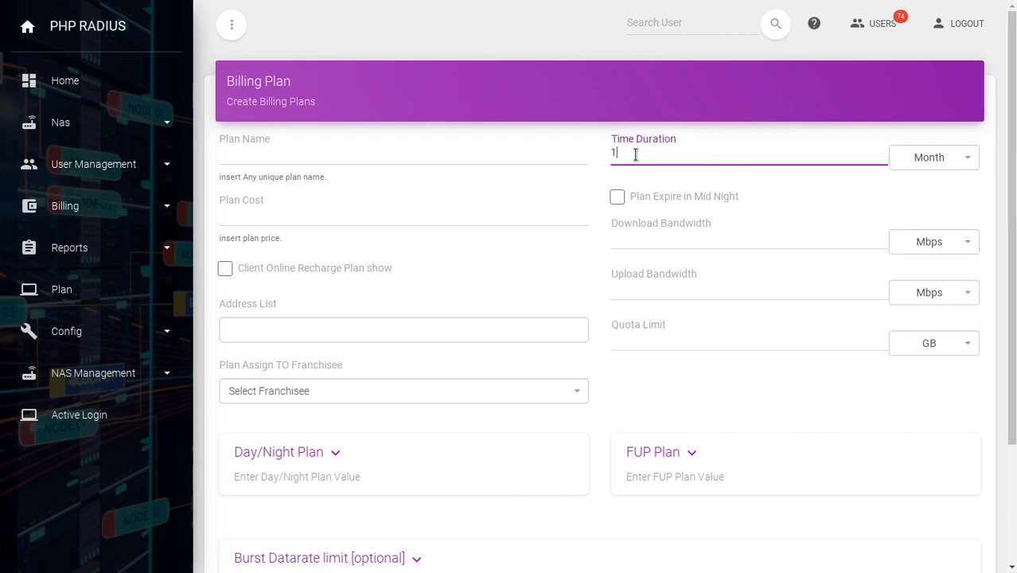
pyautogui.click(825, 205)
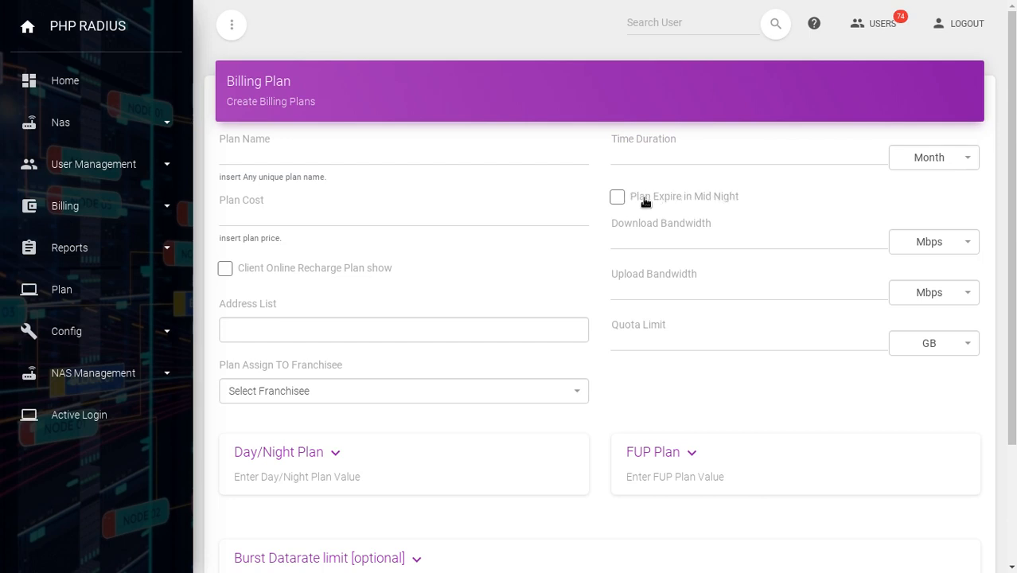
pyautogui.click(616, 199)
pyautogui.click(616, 199)
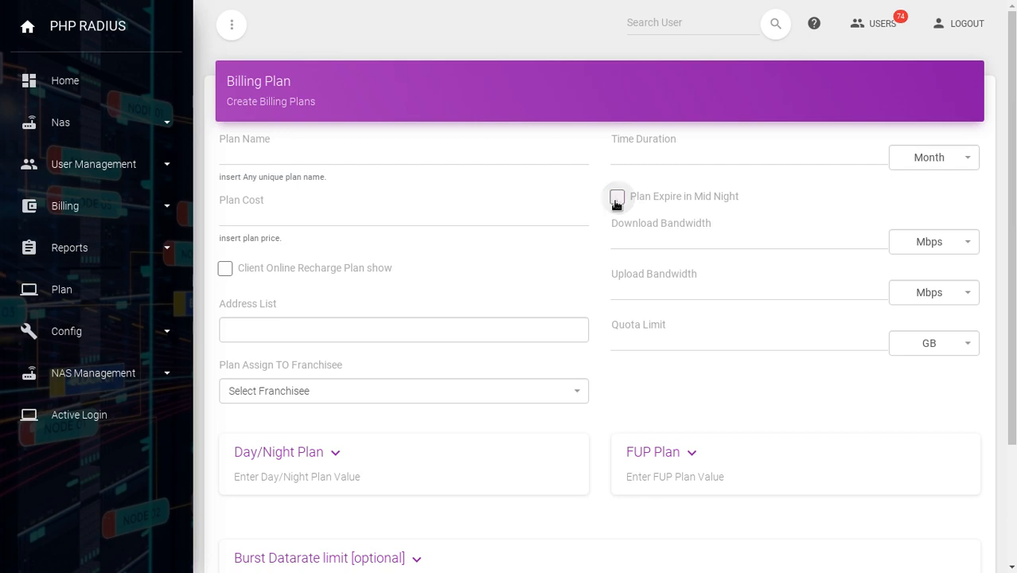
# Try a download bandwidth of 125, switching its unit to Kbps and back to Mbps, and clear the value.
pyautogui.click(640, 238)
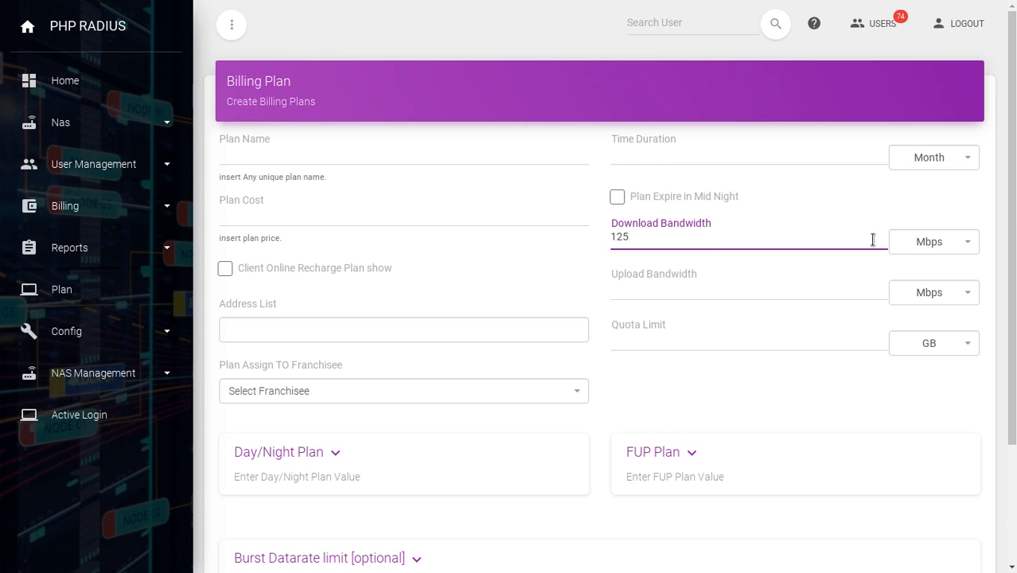
pyautogui.click(921, 245)
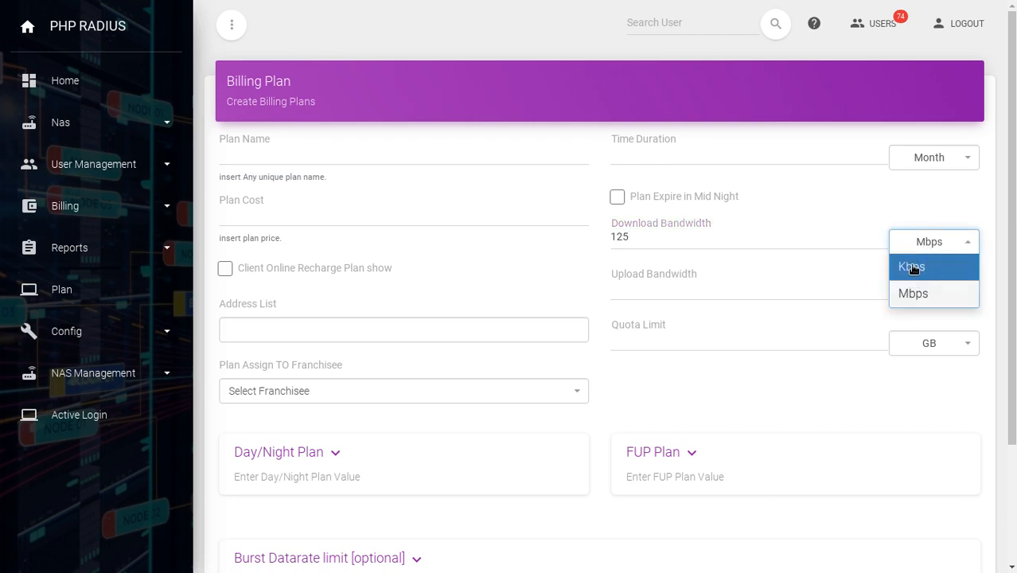
pyautogui.click(914, 266)
pyautogui.click(933, 247)
pyautogui.click(929, 296)
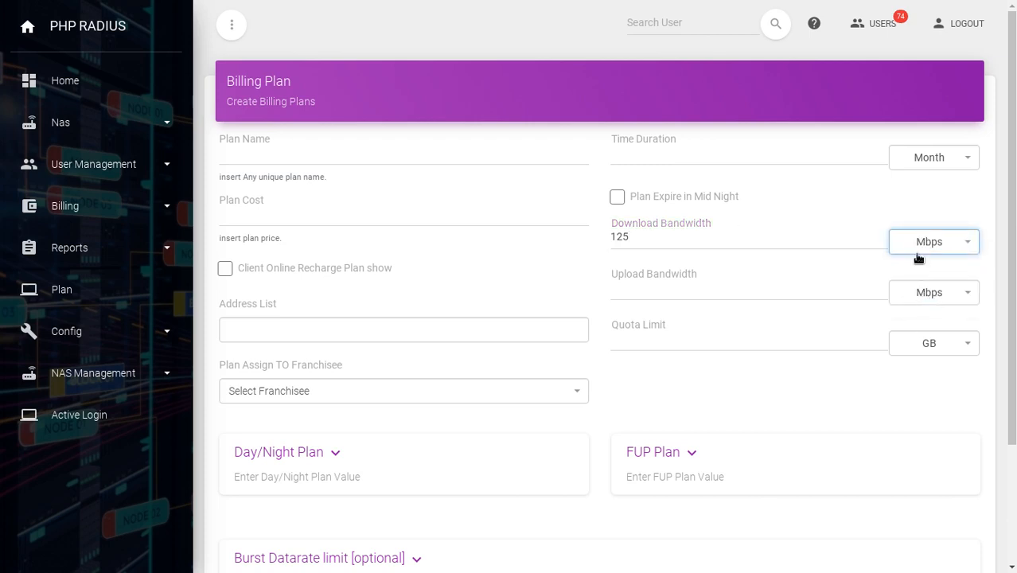
pyautogui.click(780, 241)
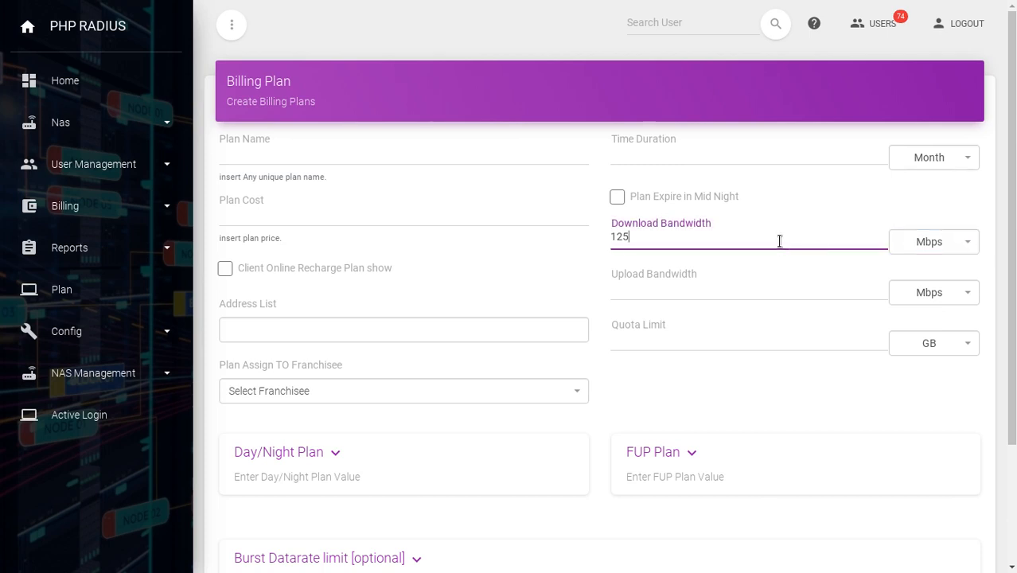
pyautogui.press('BackSpace')
pyautogui.press('BackSpace')
pyautogui.press('BackSpace')
# Set the upload bandwidth unit to Kbps after trying a value of 120, and clear the value.
pyautogui.click(731, 292)
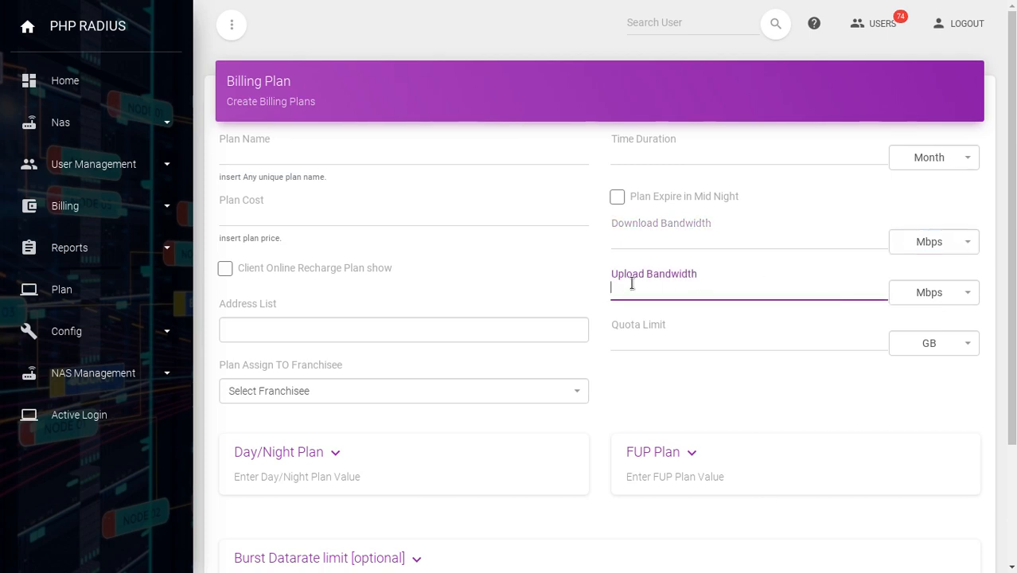
pyautogui.write('120')
pyautogui.click(924, 293)
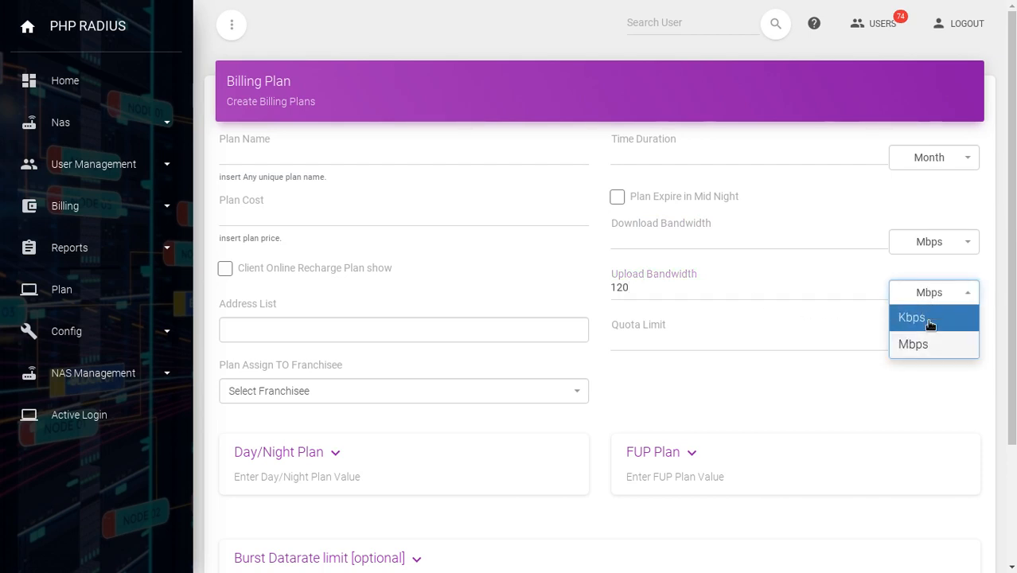
pyautogui.click(928, 342)
pyautogui.click(936, 296)
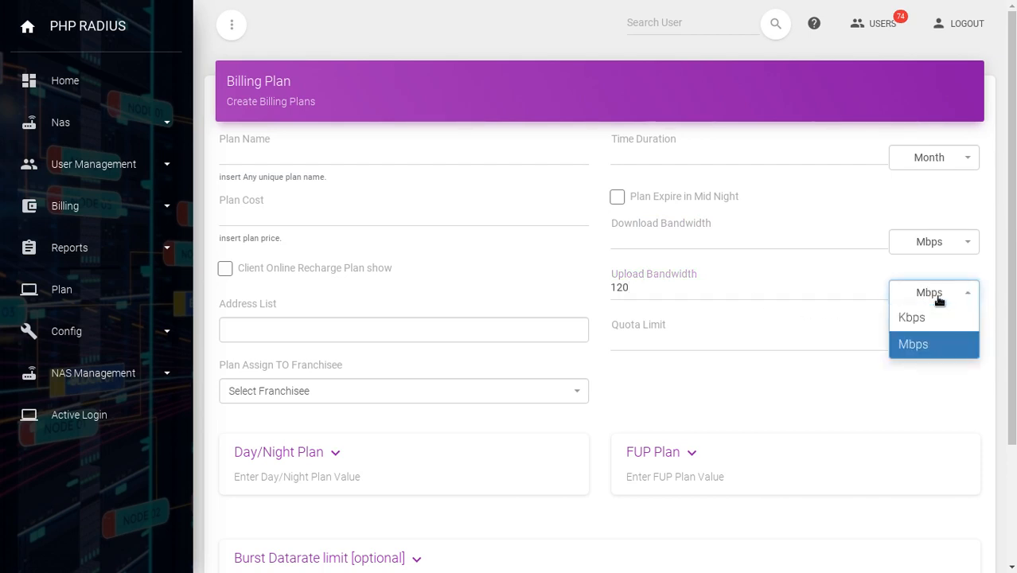
pyautogui.click(928, 319)
pyautogui.click(751, 281)
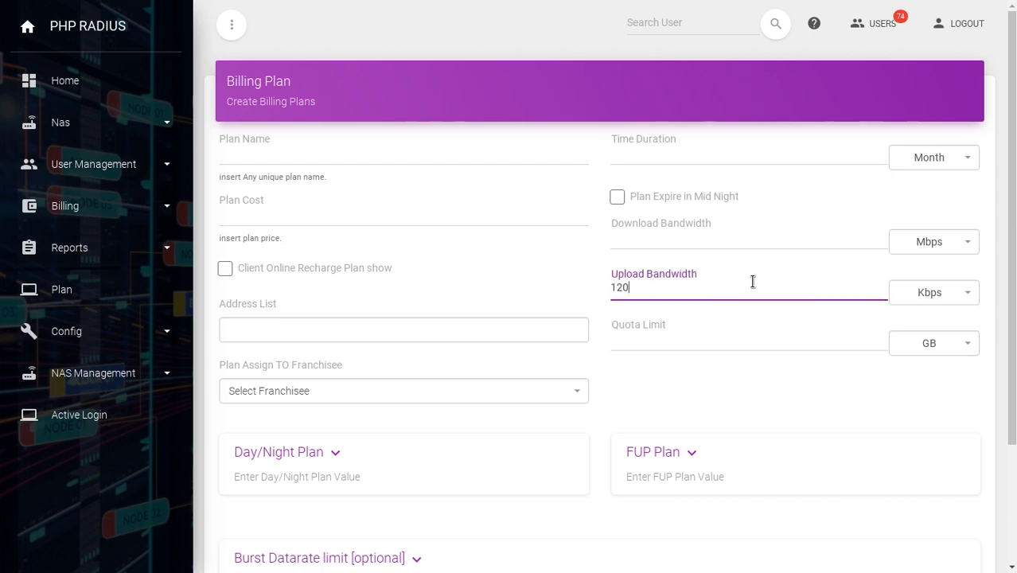
pyautogui.click(715, 409)
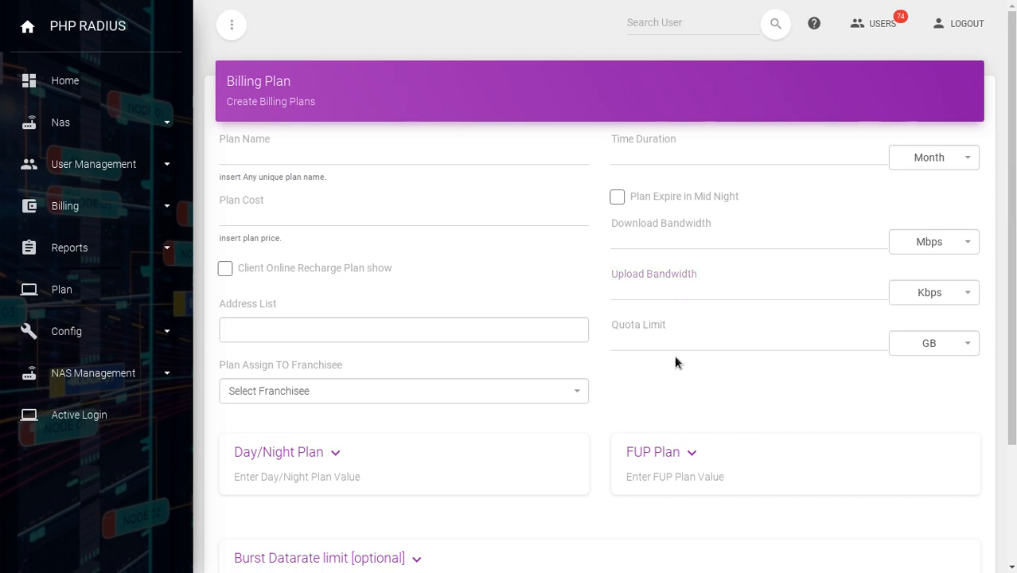
# Try a quota limit of 1 GB with Quota Data Carry Forward switched on and off, and clear the limit.
pyautogui.click(633, 341)
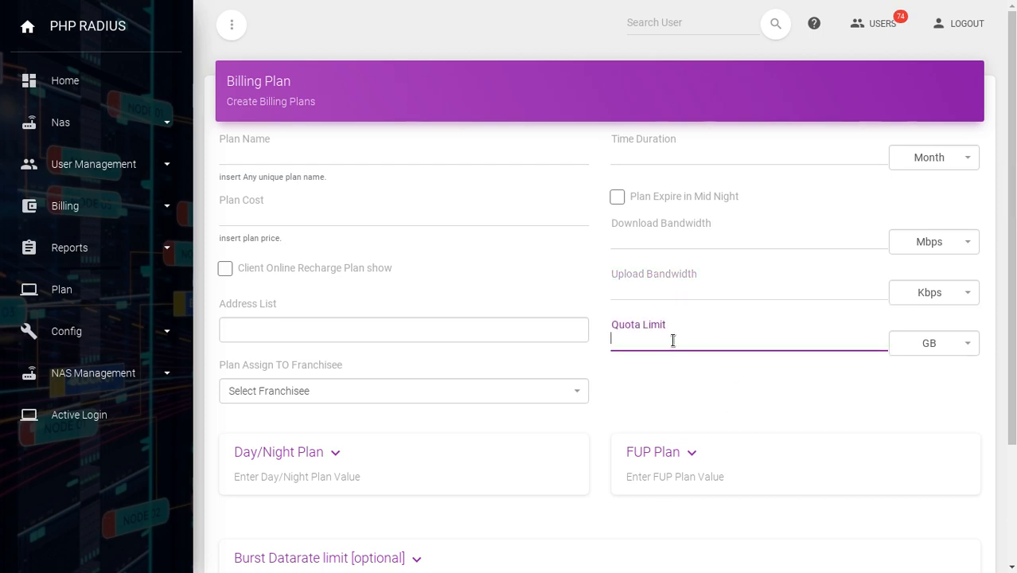
pyautogui.write('1')
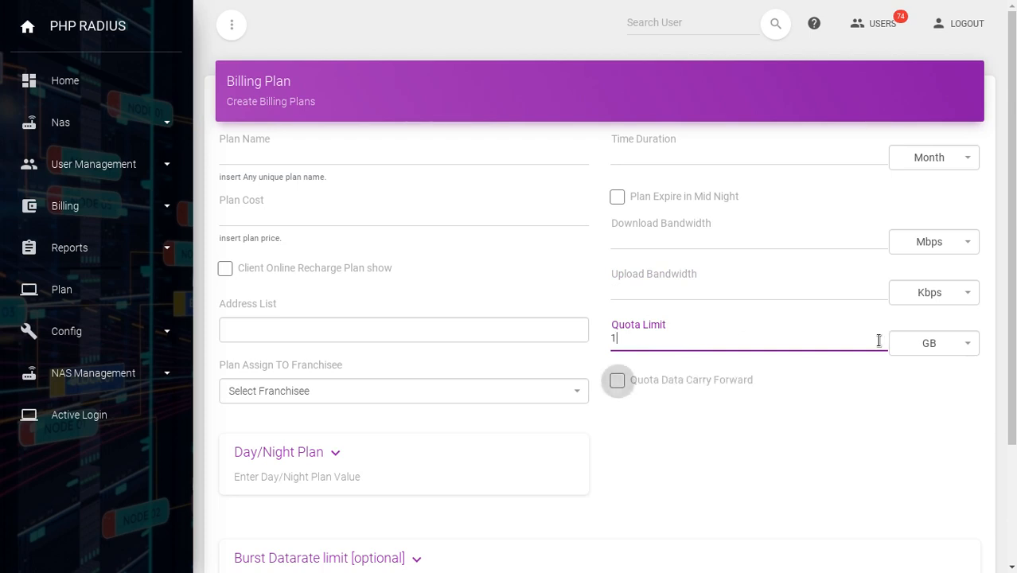
pyautogui.click(940, 350)
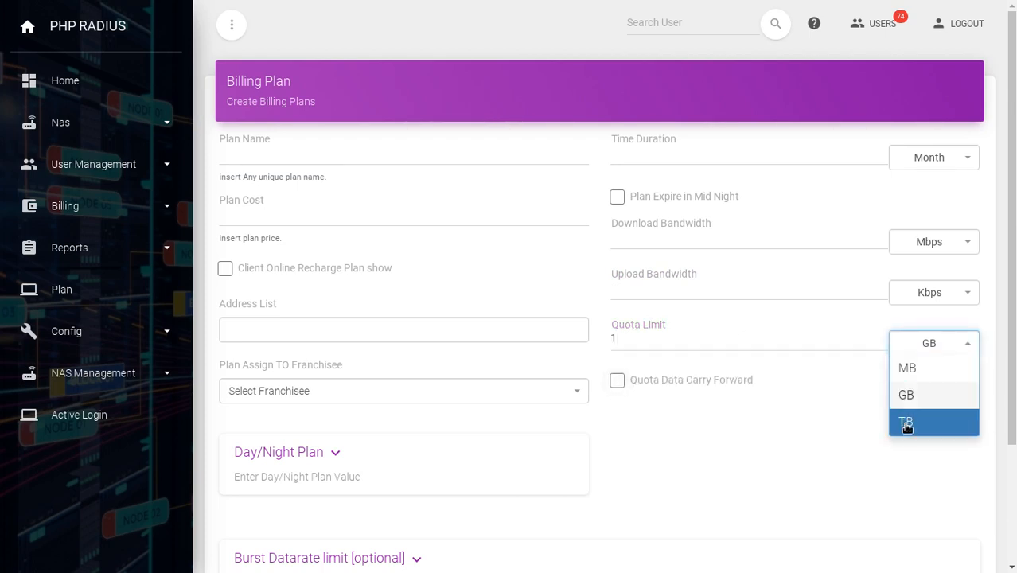
pyautogui.click(782, 331)
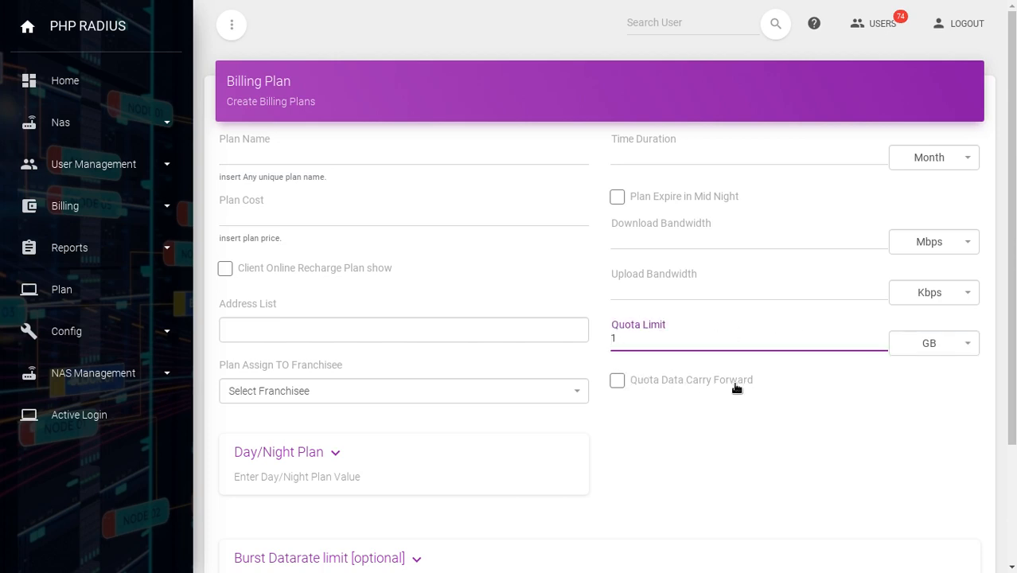
pyautogui.click(618, 381)
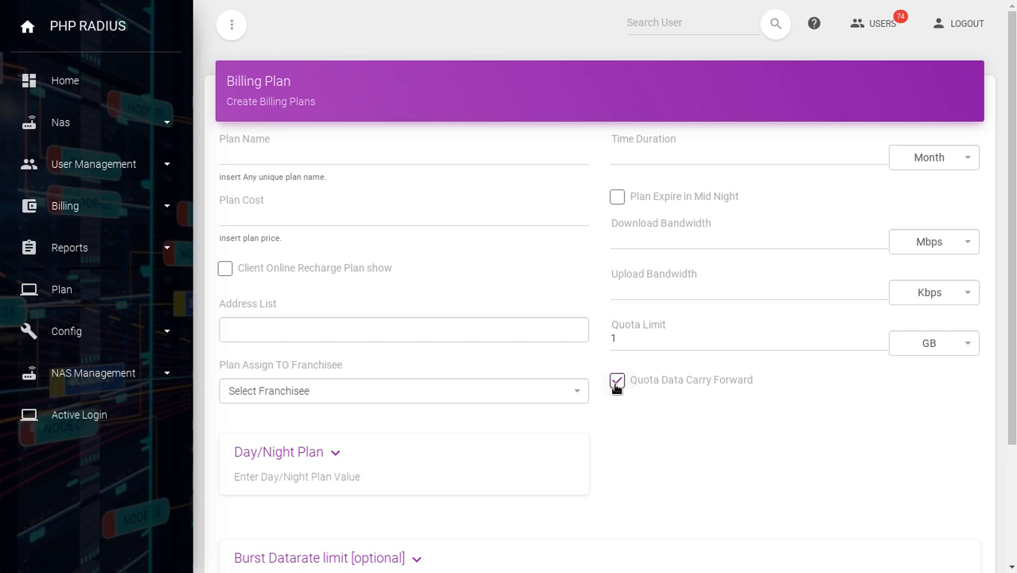
pyautogui.click(617, 382)
pyautogui.click(636, 340)
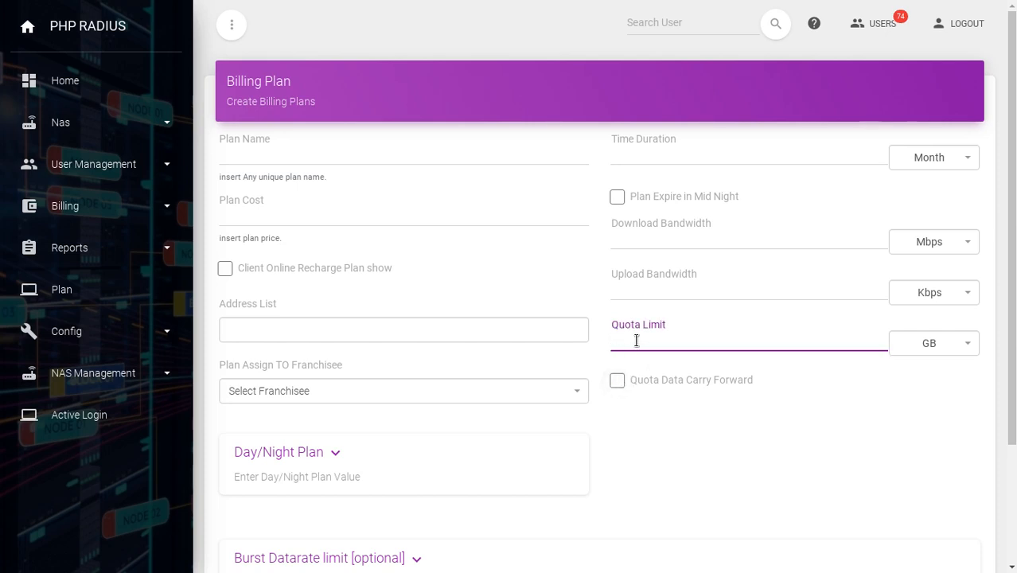
pyautogui.press('BackSpace')
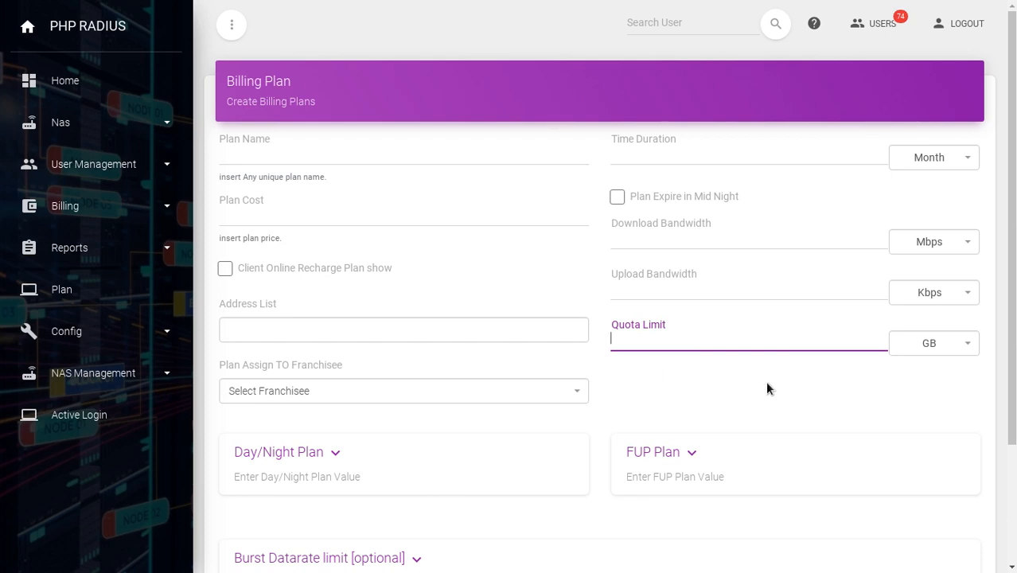
# Review the franchisees the plan can be assigned to without choosing one.
pyautogui.click(555, 354)
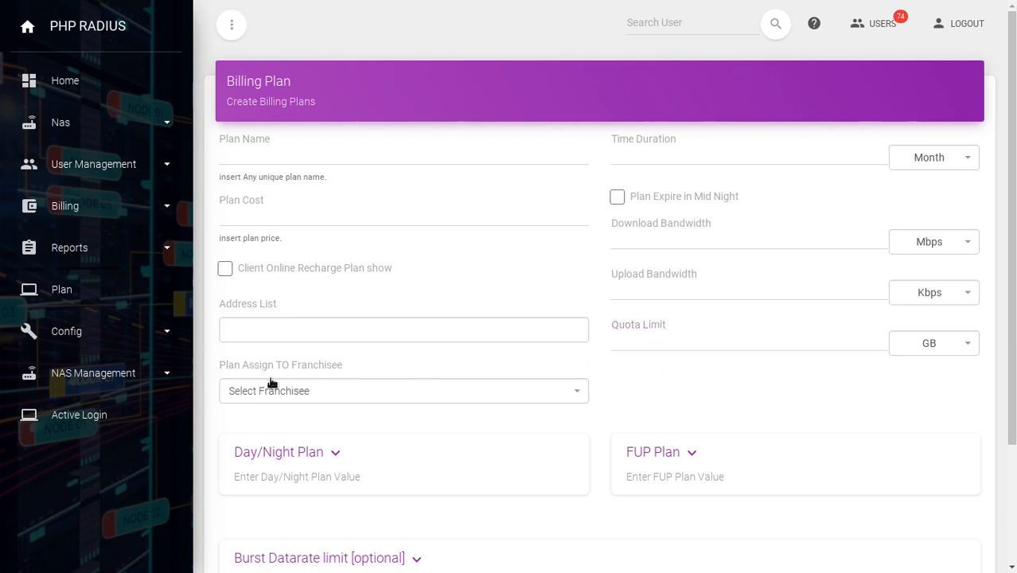
pyautogui.click(333, 390)
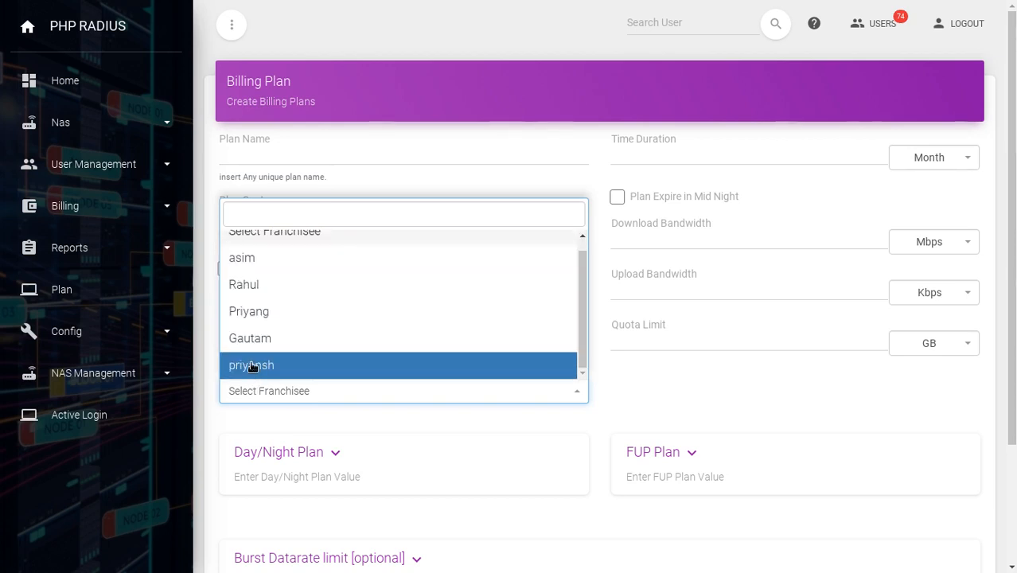
pyautogui.click(290, 239)
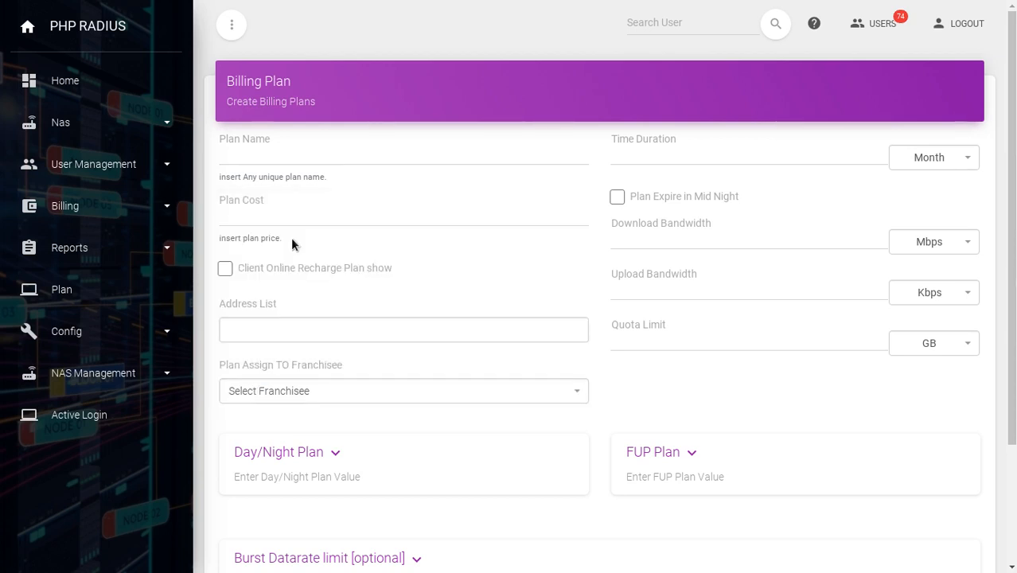
# Expand the Day/Night Plan section and set the night download bandwidth to 1 Kbps.
pyautogui.scroll(-2, 308, 282)
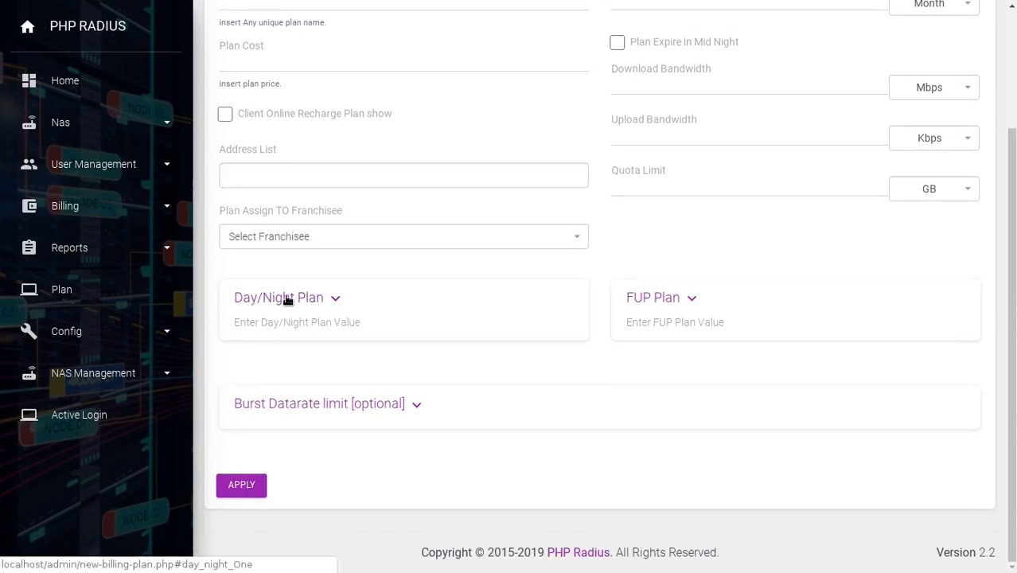
pyautogui.click(287, 299)
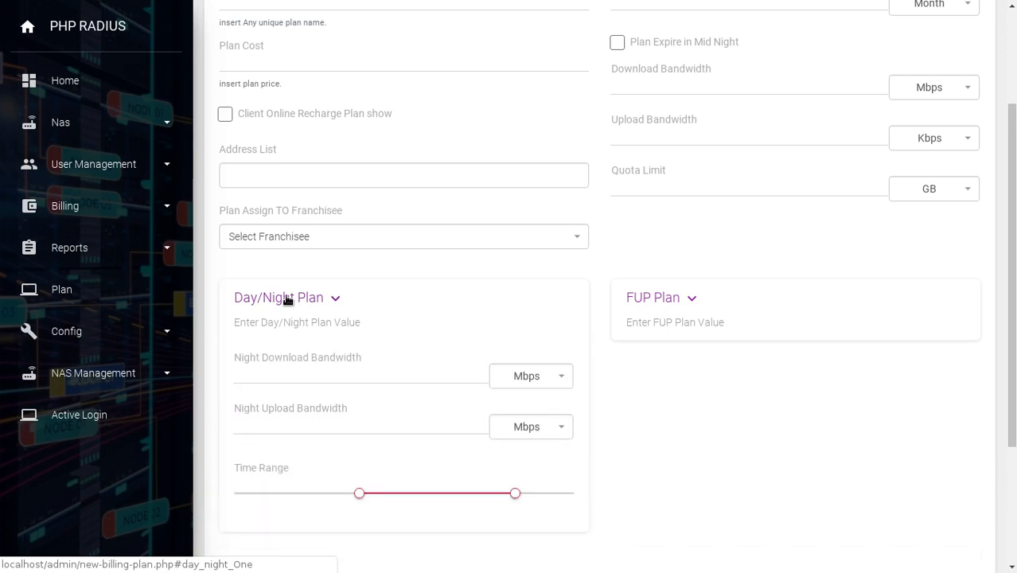
pyautogui.click(260, 374)
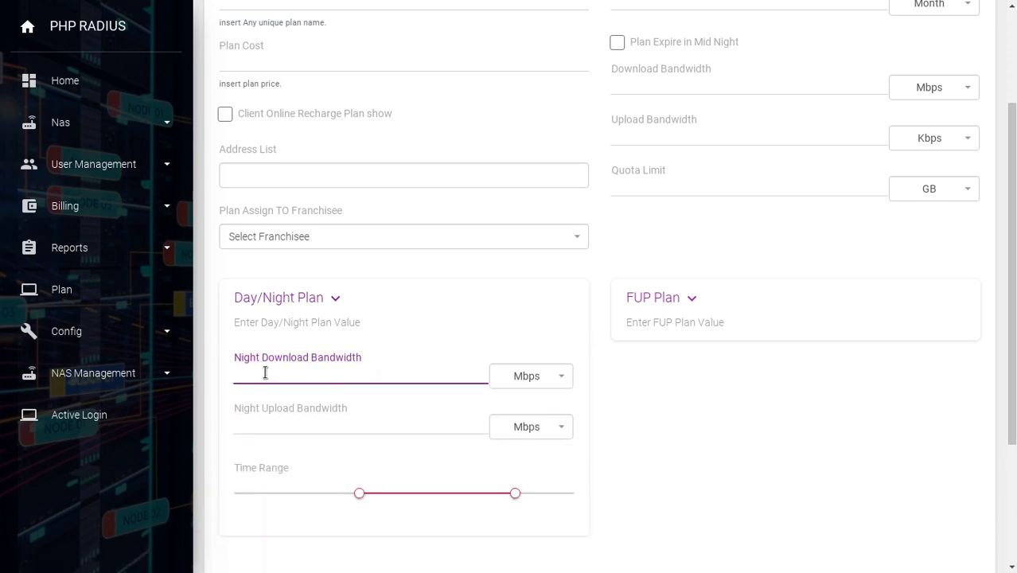
pyautogui.write('1')
pyautogui.click(510, 378)
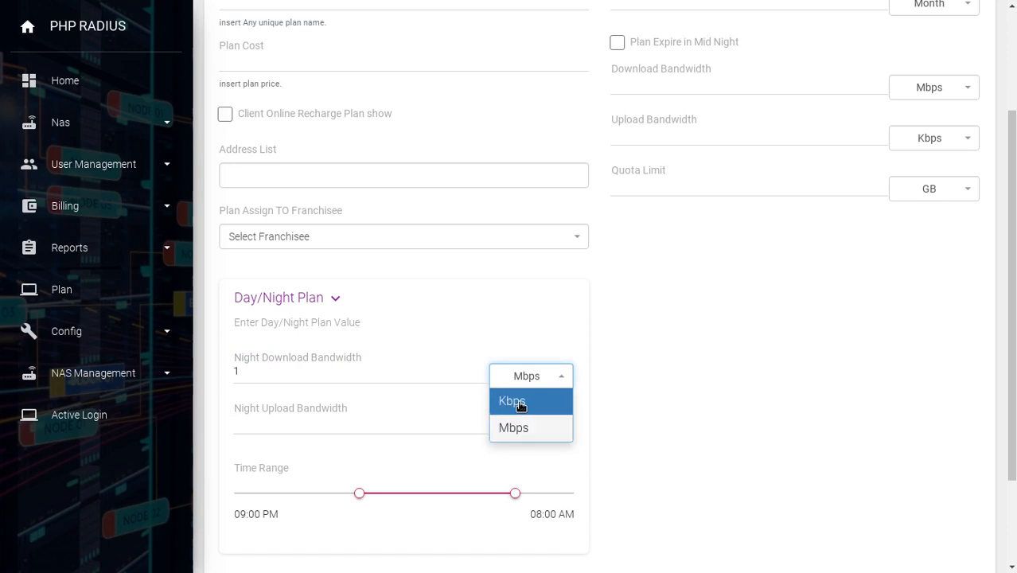
pyautogui.click(512, 402)
# Try a night upload bandwidth of 3 Mbps and a time range starting at 04:10 PM.
pyautogui.click(263, 425)
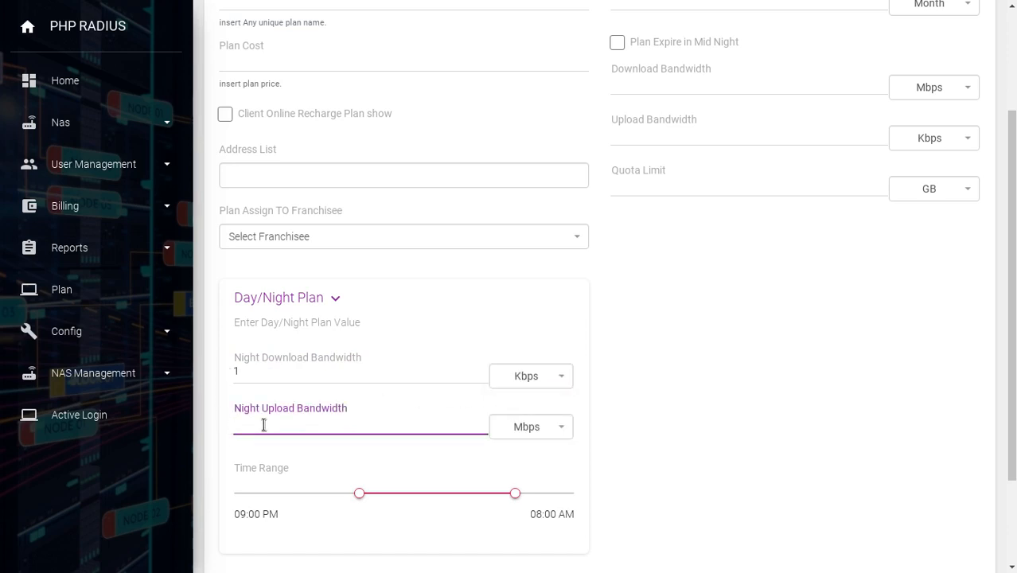
pyautogui.write('3')
pyautogui.click(516, 430)
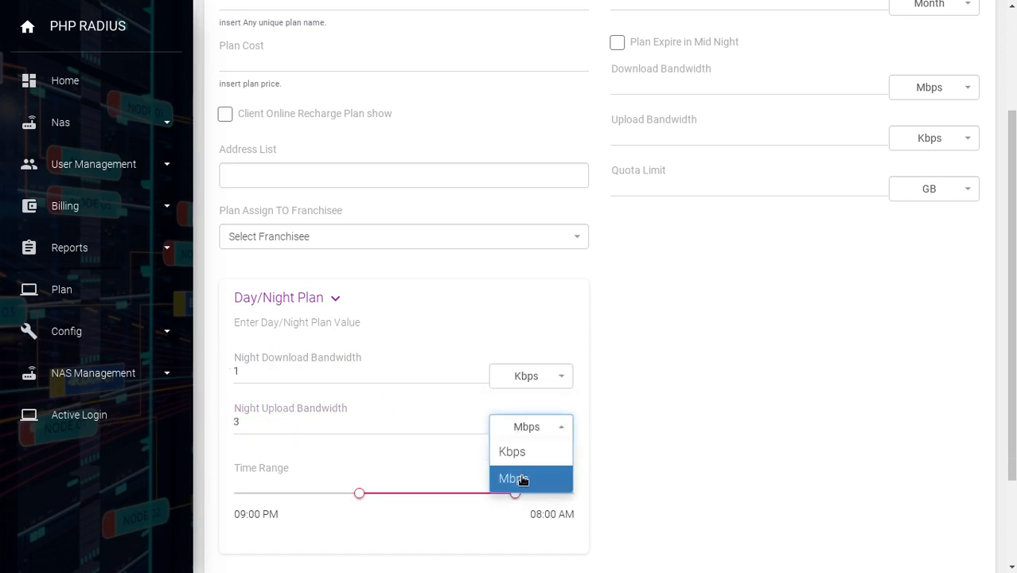
pyautogui.click(516, 478)
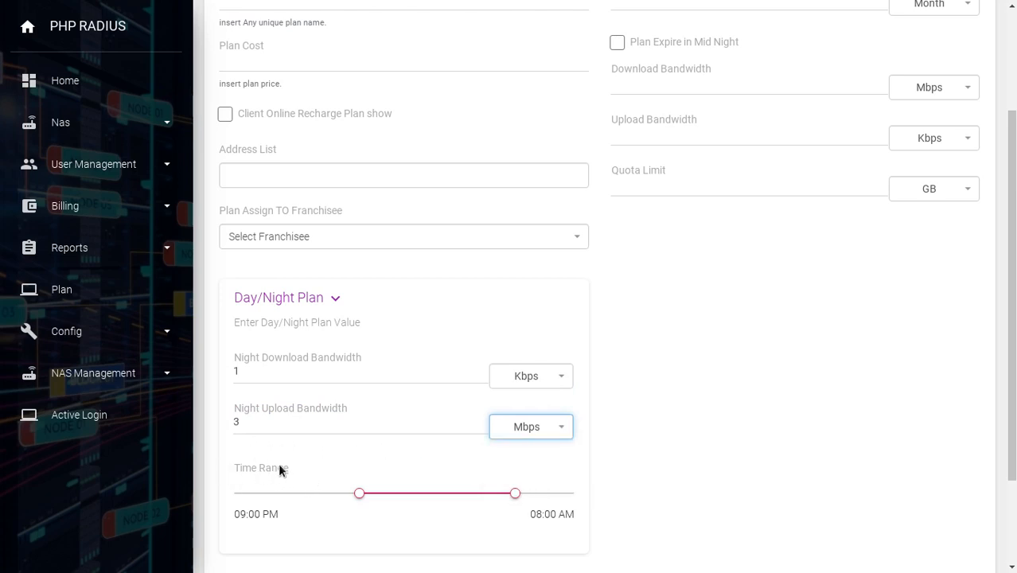
pyautogui.moveTo(359, 494); pyautogui.dragTo(291, 493)
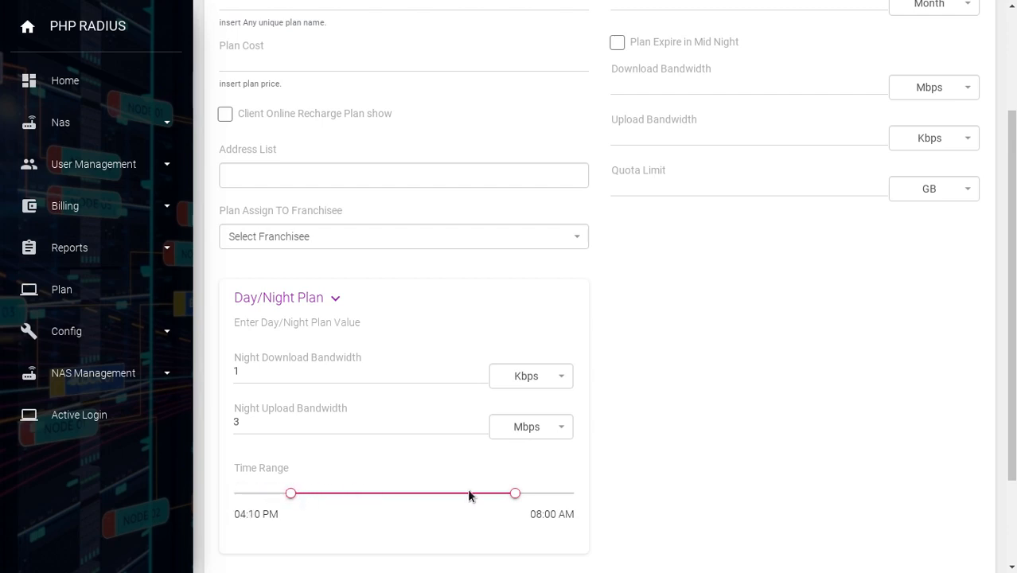
pyautogui.moveTo(522, 489)
pyautogui.mouseDown()
pyautogui.moveTo(518, 496)
pyautogui.moveTo(571, 505)
pyautogui.moveTo(517, 500)
pyautogui.mouseUp()
# Clear the night download and upload bandwidth values, and collapse and reopen the Day/Night Plan section.
pyautogui.click(277, 378)
pyautogui.press('BackSpace')
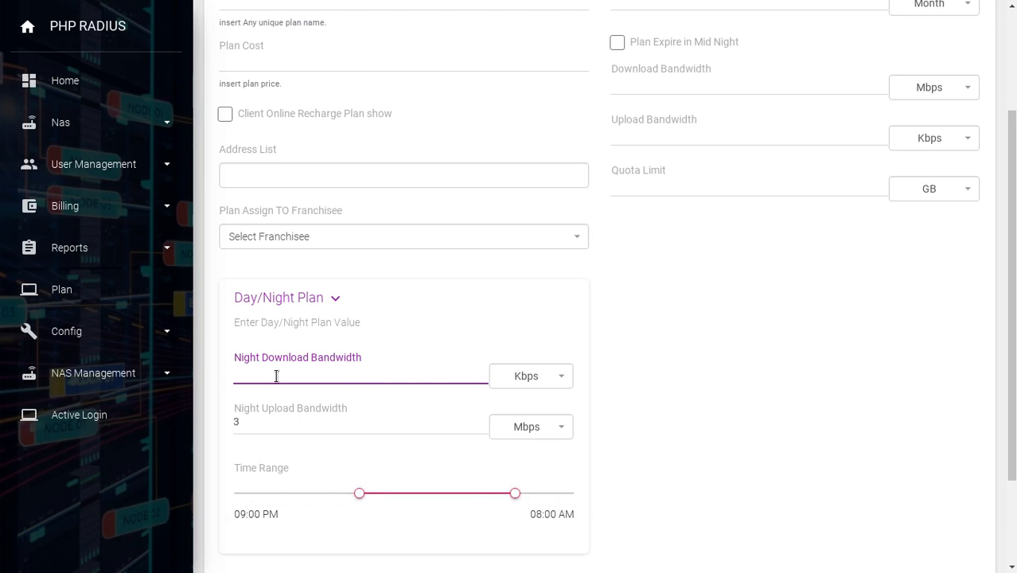
pyautogui.click(274, 421)
pyautogui.press('BackSpace')
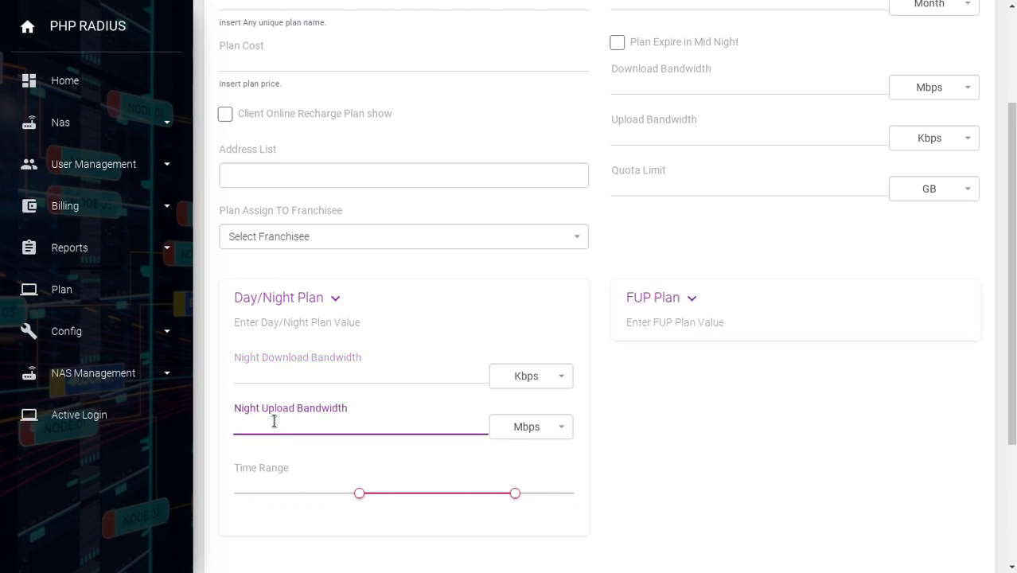
pyautogui.click(280, 303)
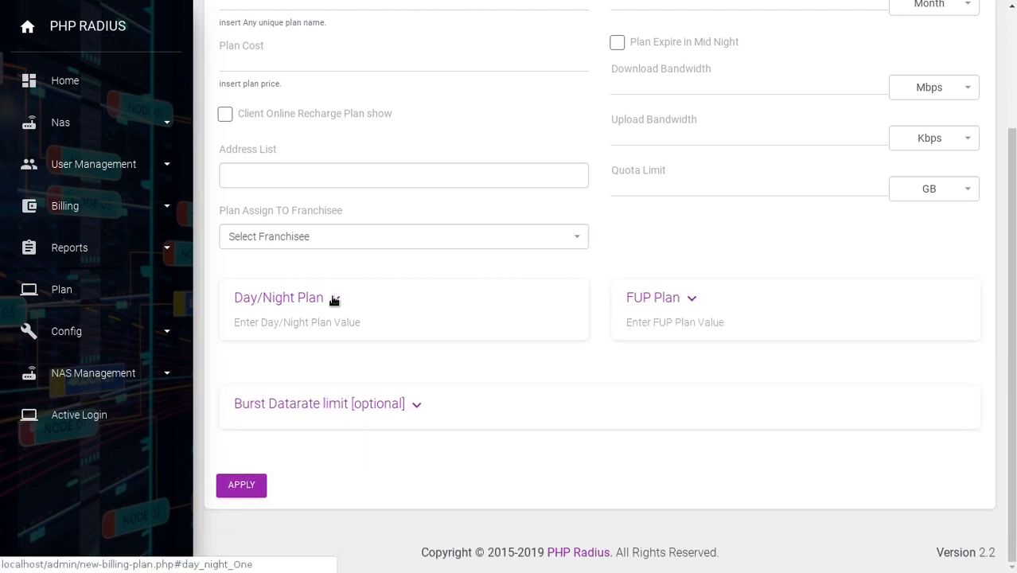
pyautogui.click(317, 300)
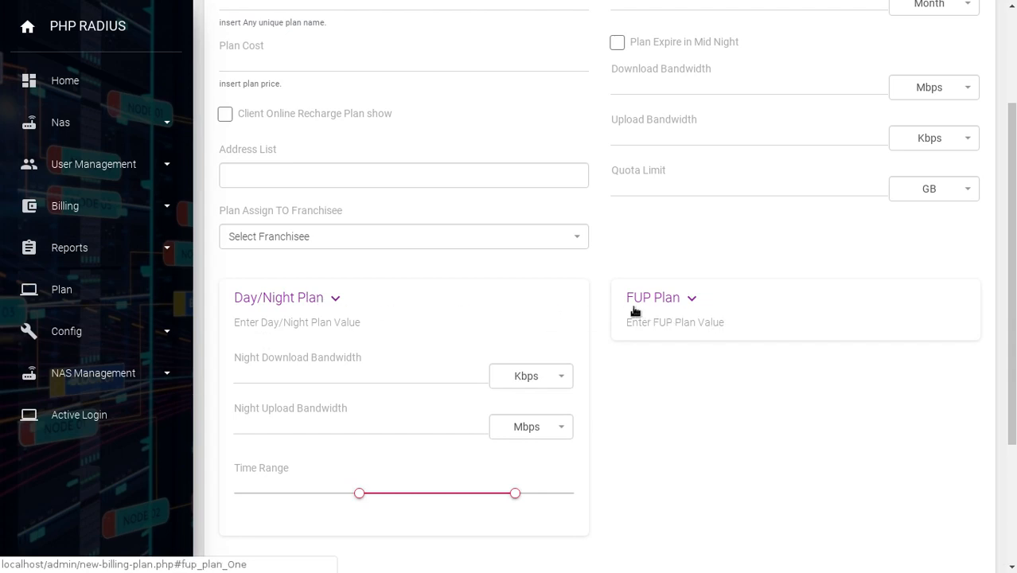
# Expand the FUP Plan section and review the units available for the FUP download bandwidth.
pyautogui.click(674, 305)
pyautogui.click(641, 370)
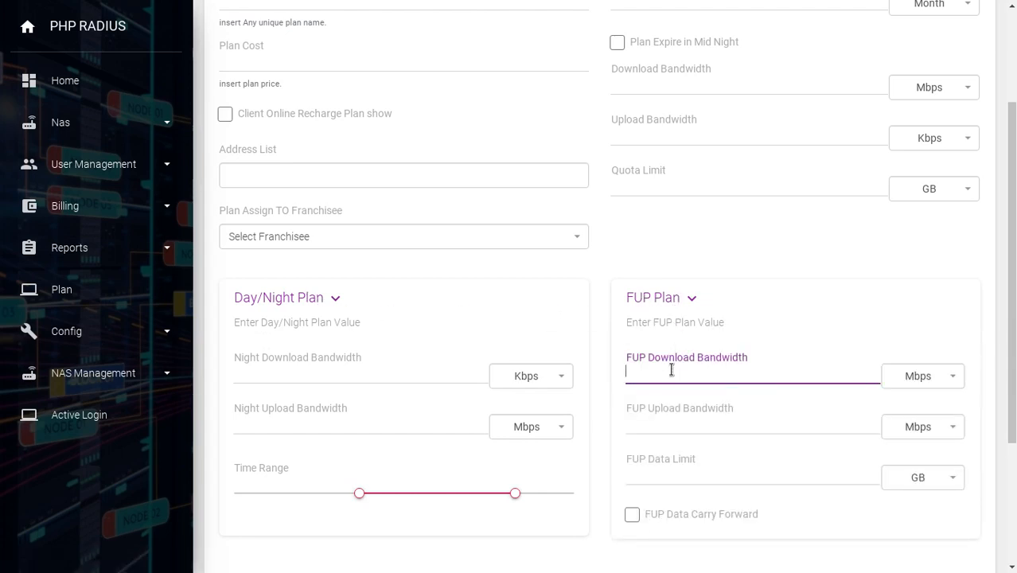
pyautogui.scroll(-1, 685, 365)
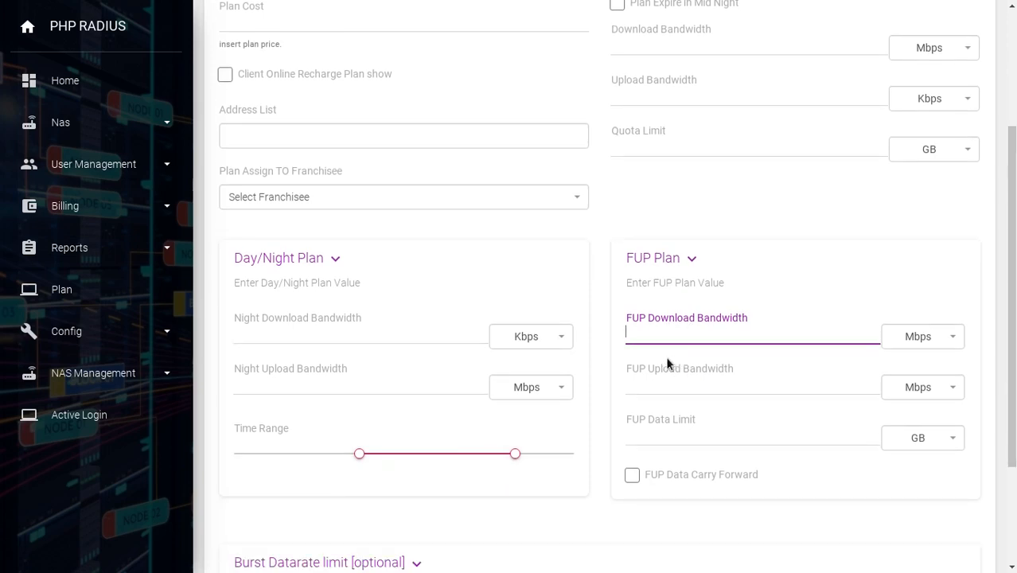
pyautogui.click(923, 337)
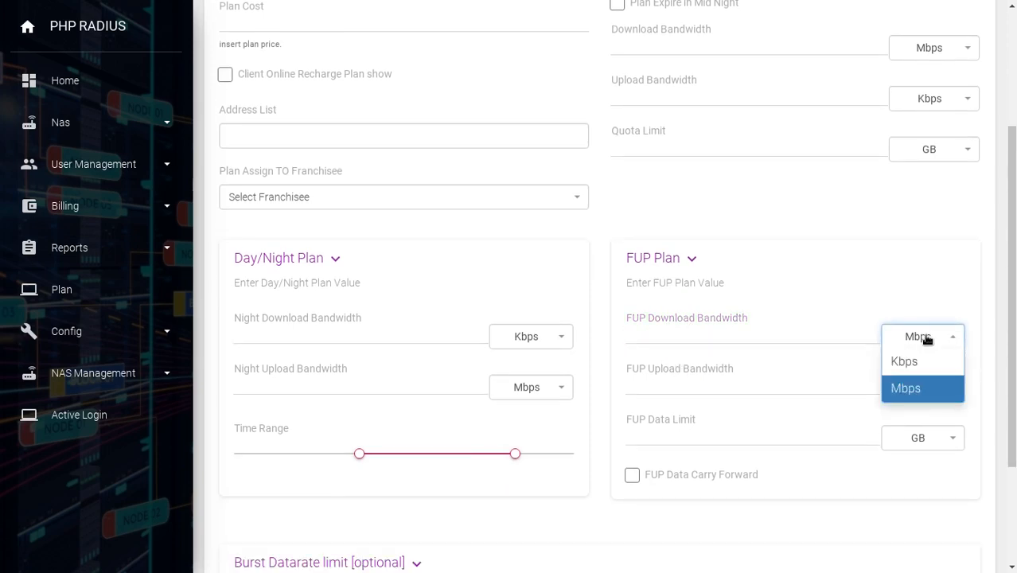
pyautogui.click(667, 331)
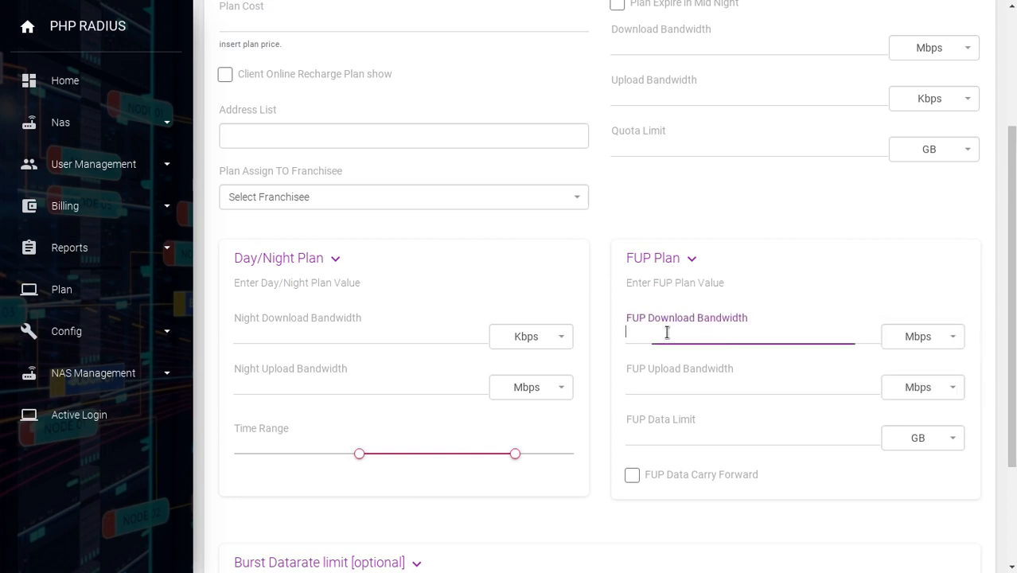
# Set the FUP upload bandwidth unit to Kbps, leaving its value empty.
pyautogui.click(671, 383)
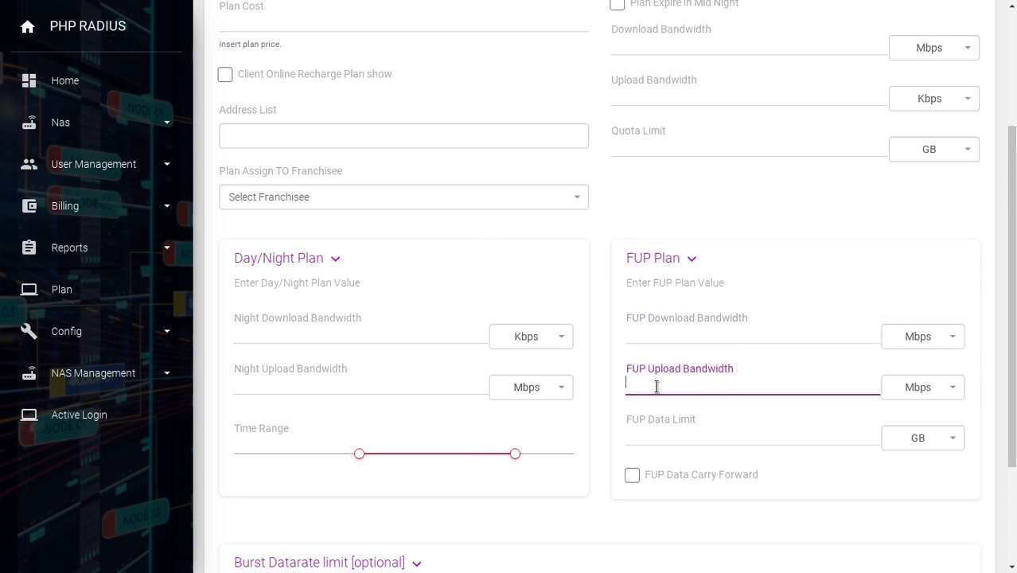
pyautogui.click(905, 387)
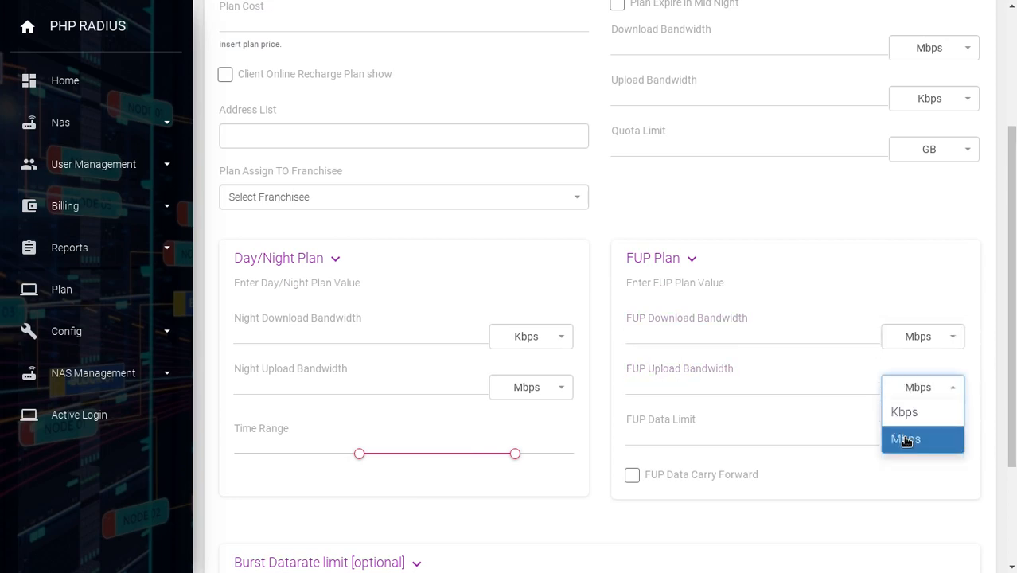
pyautogui.click(904, 413)
pyautogui.click(703, 381)
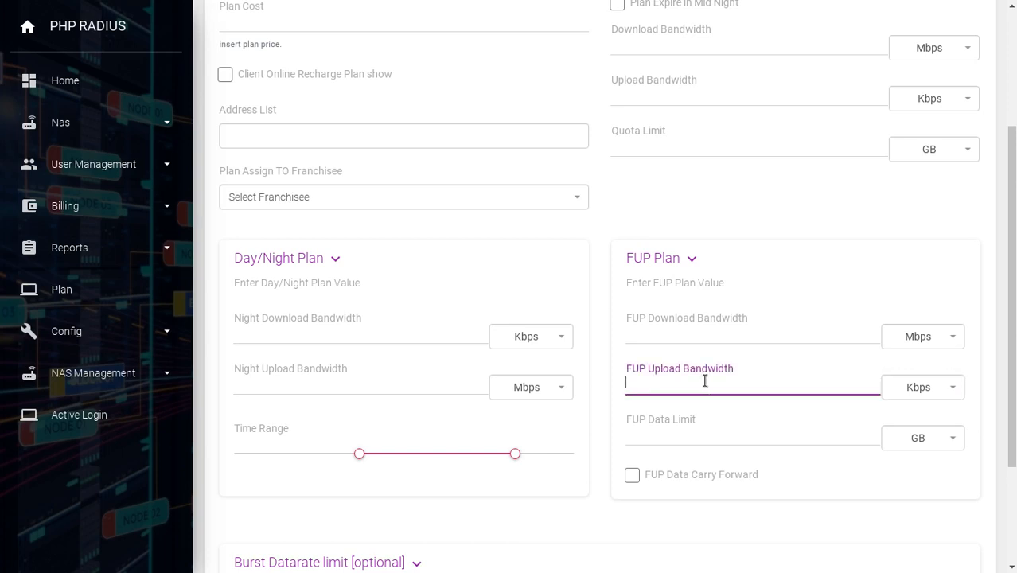
# Try a value of 1 for the FUP data limit and the FUP download bandwidth, and clear both.
pyautogui.click(678, 438)
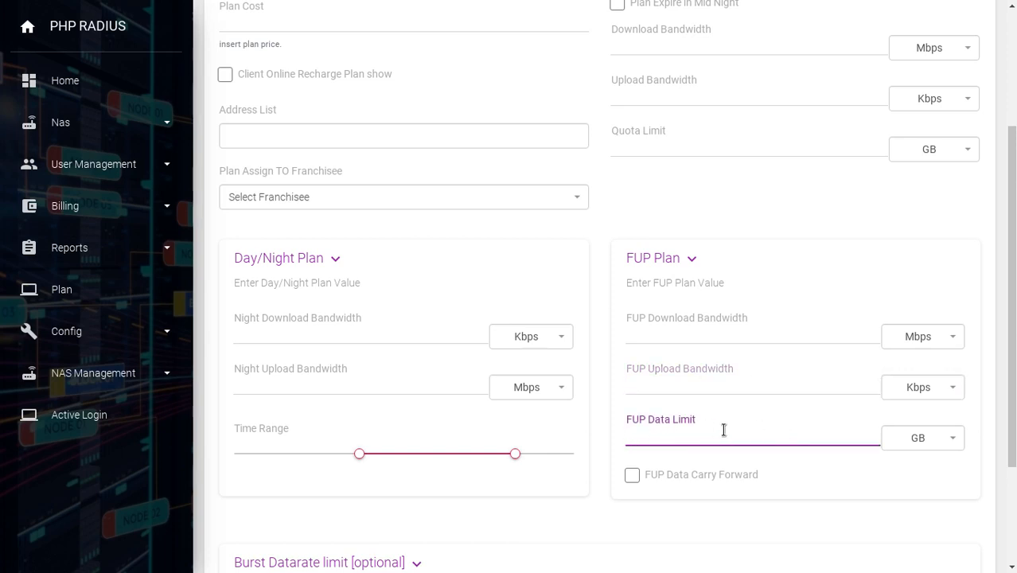
pyautogui.write('1')
pyautogui.press('BackSpace')
pyautogui.click(675, 333)
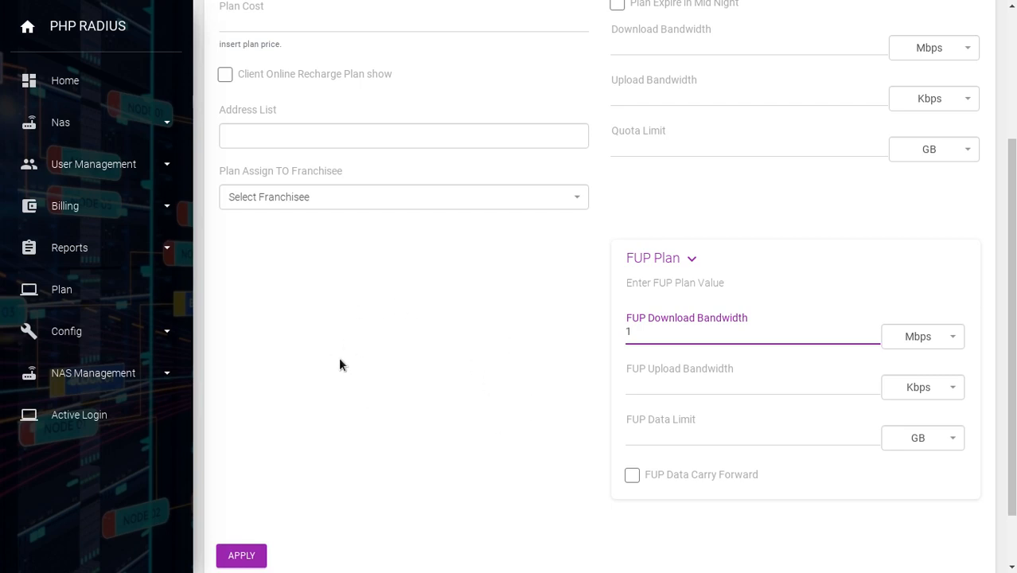
pyautogui.press('BackSpace')
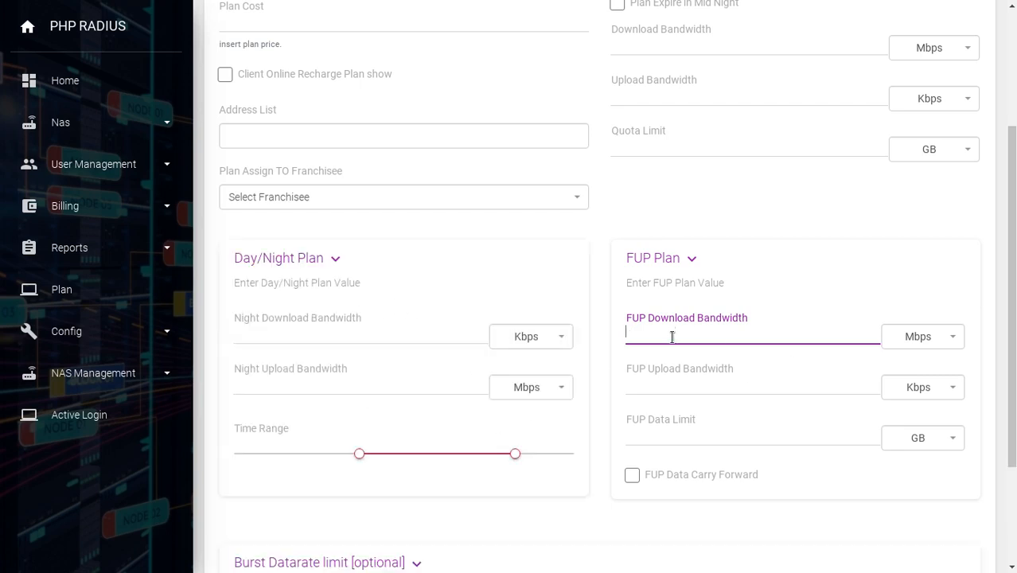
# Go to the empty FUP data limit and try FUP Data Carry Forward switched on and off.
pyautogui.click(652, 437)
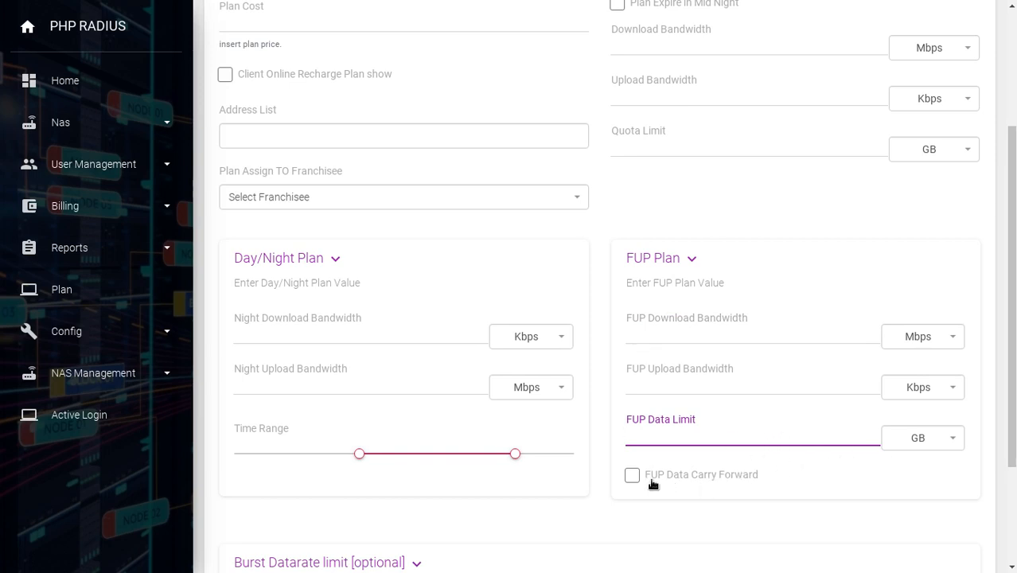
pyautogui.click(791, 475)
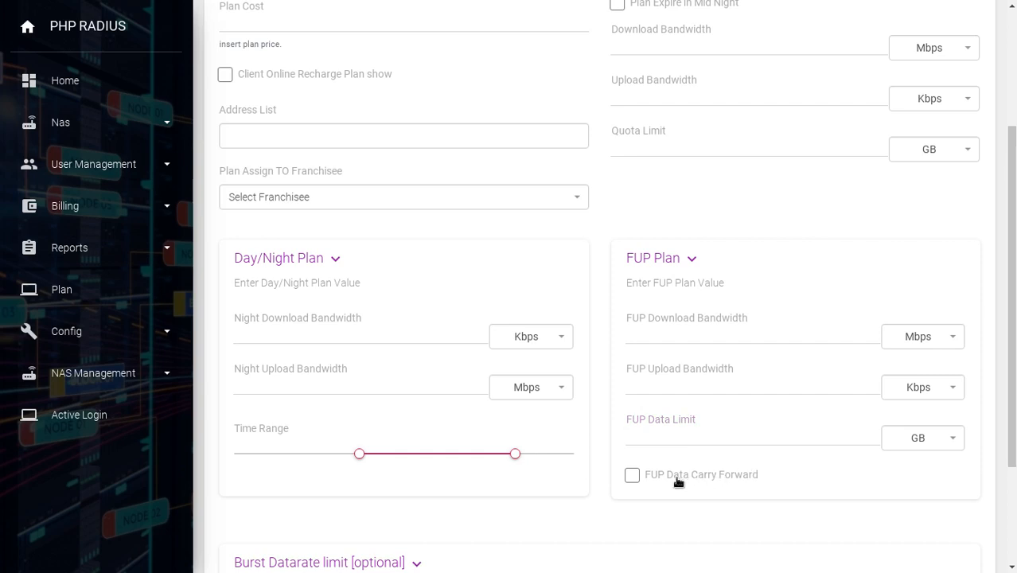
pyautogui.click(633, 475)
pyautogui.click(632, 475)
# Collapse the FUP Plan and Day/Night Plan sections of the billing plan form.
pyautogui.scroll(-1, 628, 473)
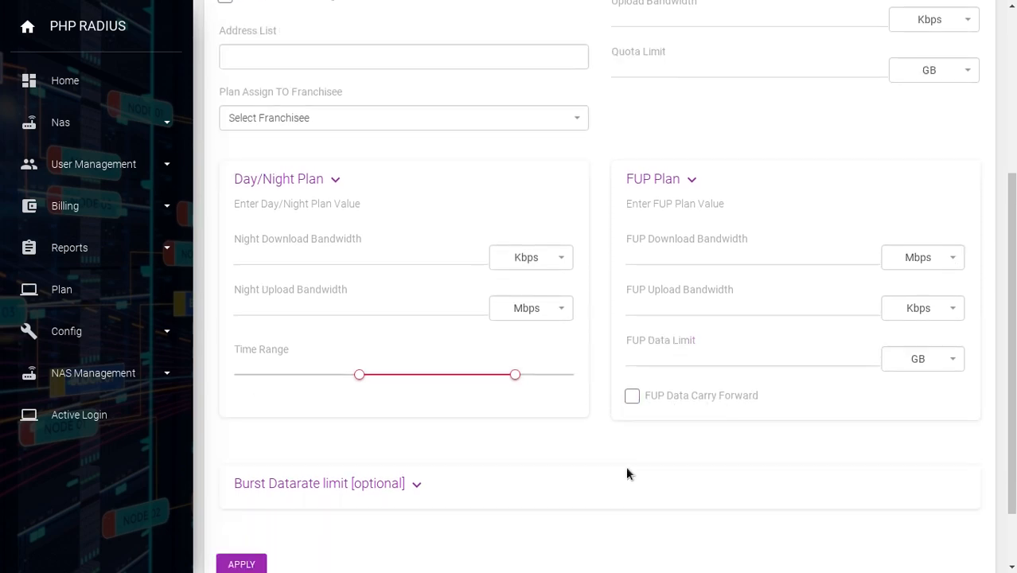
pyautogui.click(682, 177)
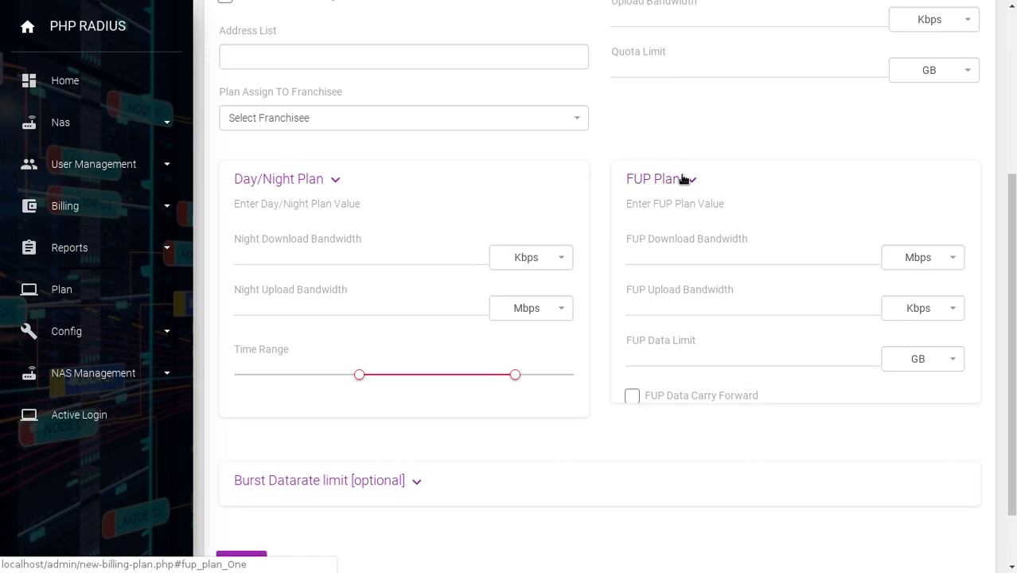
pyautogui.click(309, 182)
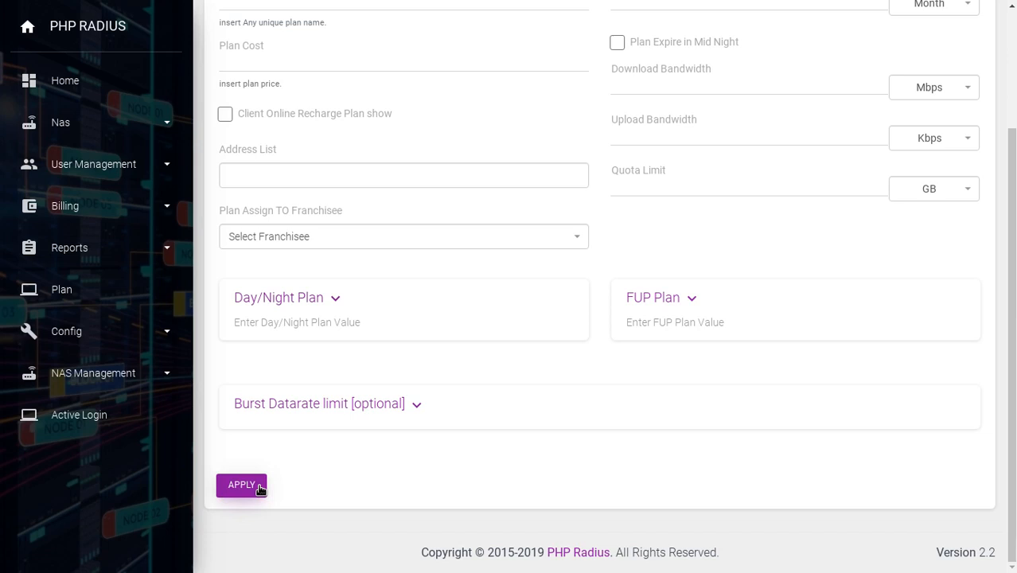
# Leave the billing plan form for the dashboard, and open the top-up plan creation form from the list of plans.
pyautogui.scroll(2, 274, 480)
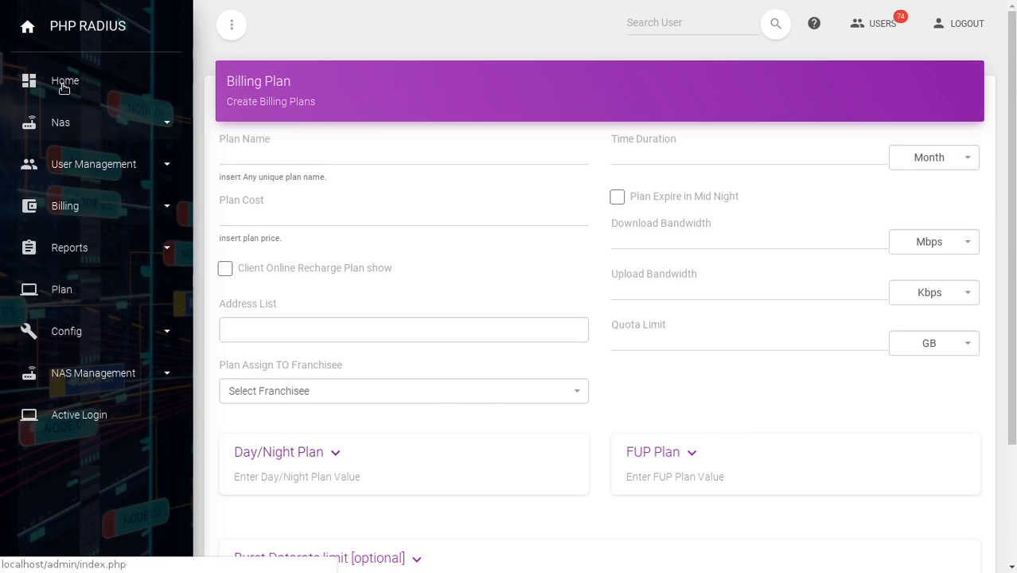
pyautogui.click(34, 79)
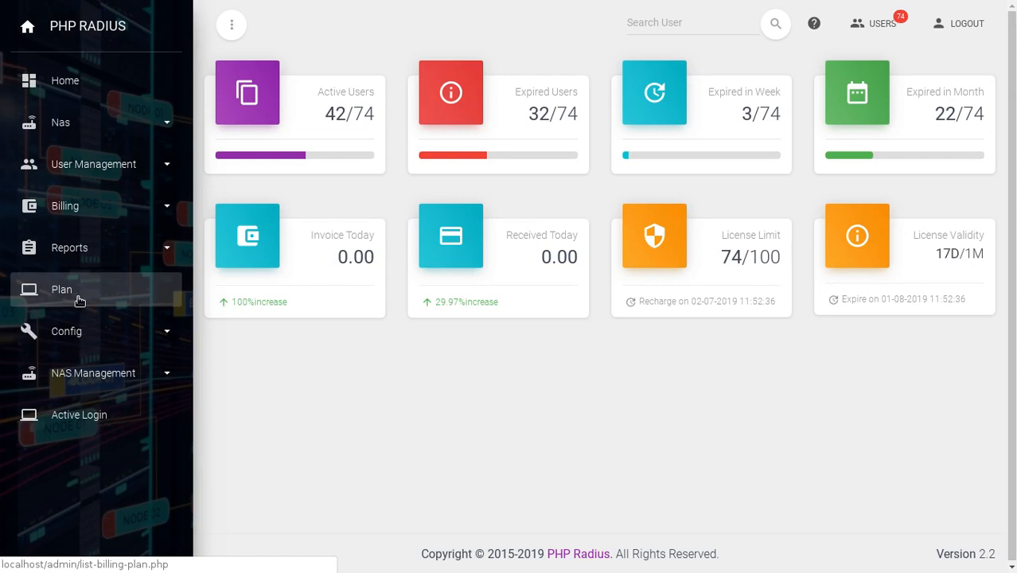
pyautogui.click(80, 300)
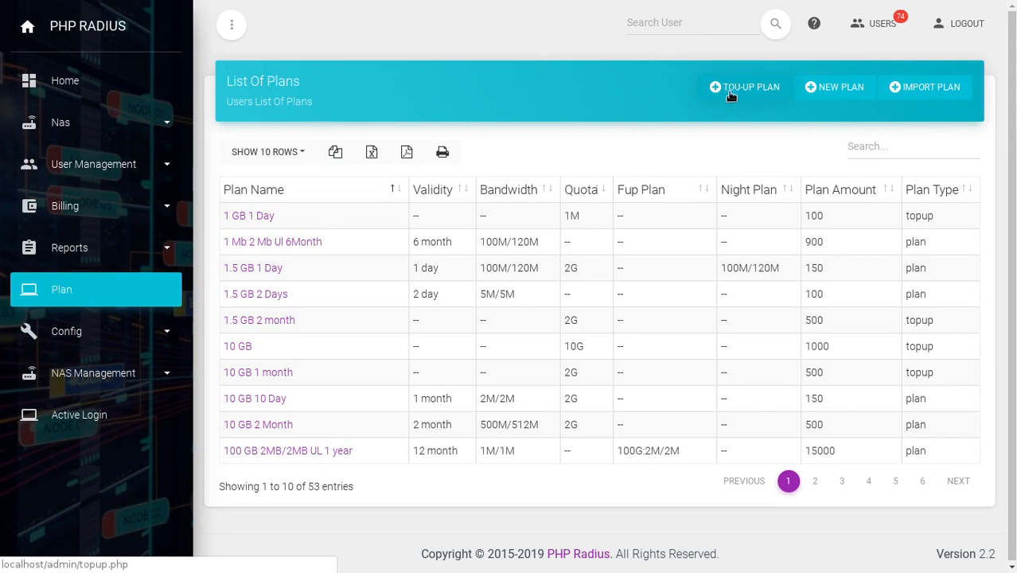
pyautogui.click(761, 90)
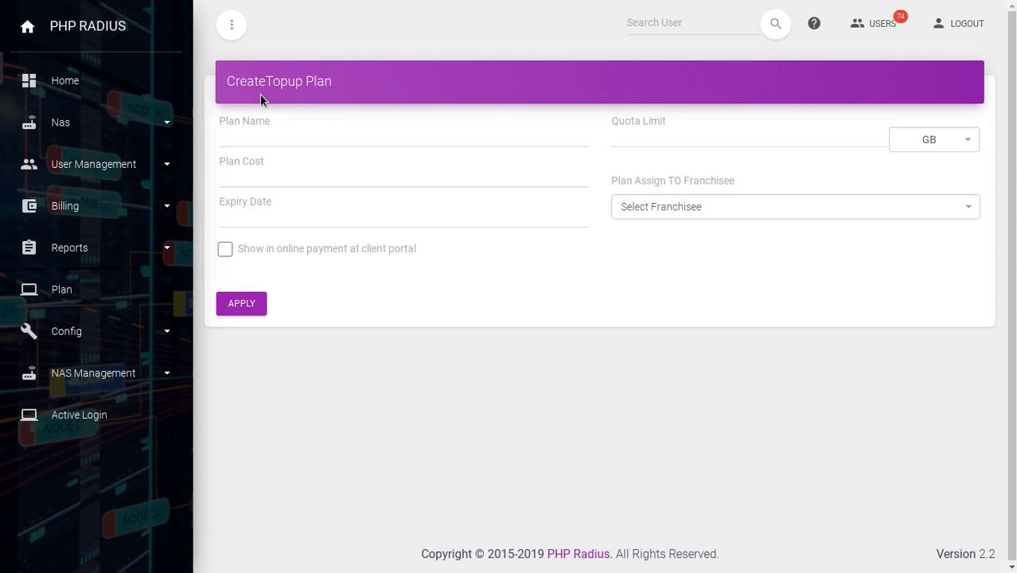
# Try the plan name "1.5 GB 1 Day" for the top-up plan and clear it.
pyautogui.click(274, 136)
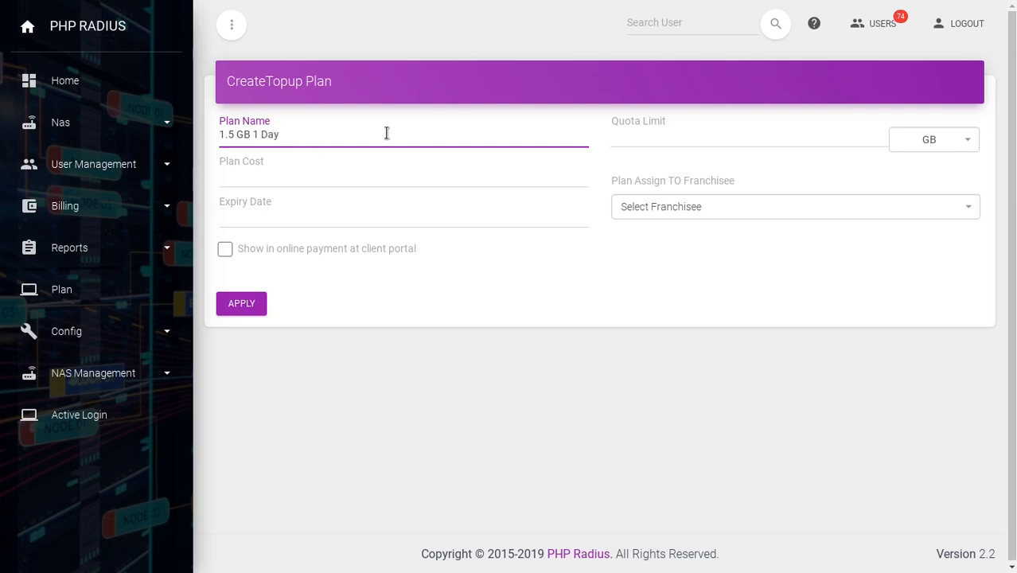
pyautogui.press('BackSpace')
pyautogui.press('BackSpace')
pyautogui.press('BackSpace')
pyautogui.press('BackSpace')
pyautogui.press('BackSpace')
pyautogui.press('BackSpace')
pyautogui.press('BackSpace')
pyautogui.press('BackSpace')
pyautogui.press('BackSpace')
# Leave the plan cost empty, try an expiry date of 2019-07-11 for the top-up plan, and clear the date.
pyautogui.click(275, 175)
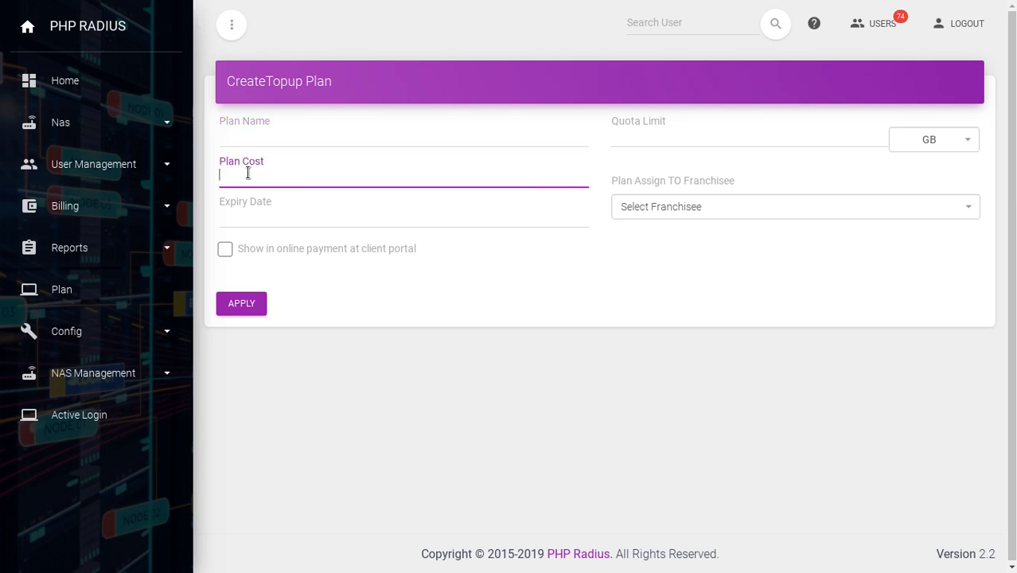
pyautogui.click(245, 219)
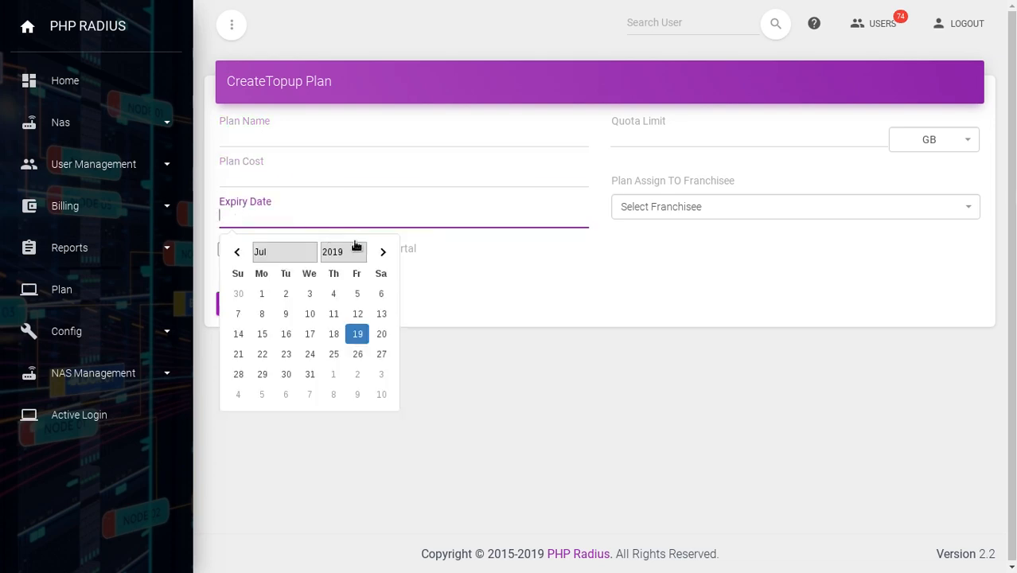
pyautogui.click(337, 314)
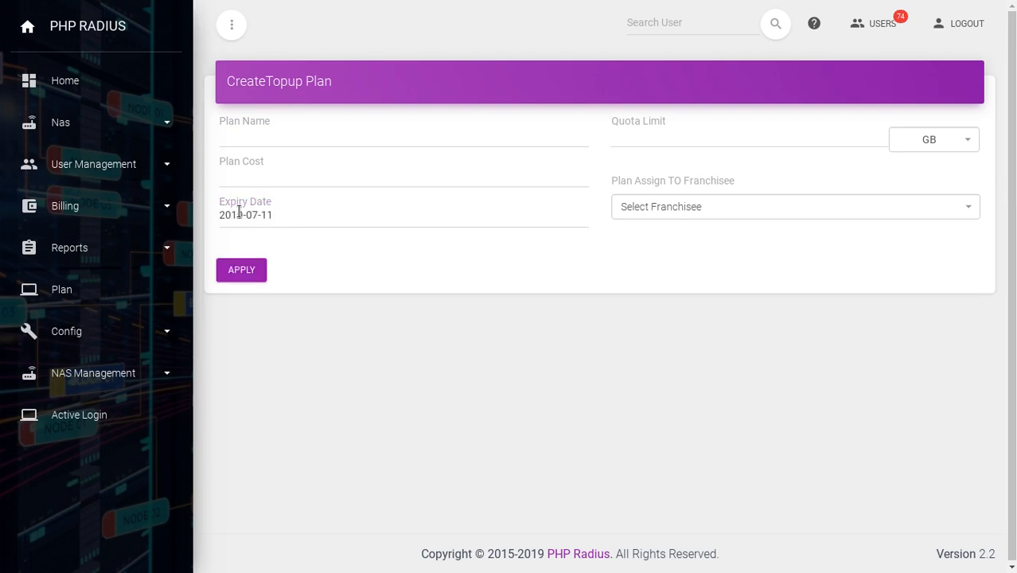
pyautogui.moveTo(220, 219); pyautogui.dragTo(273, 218)
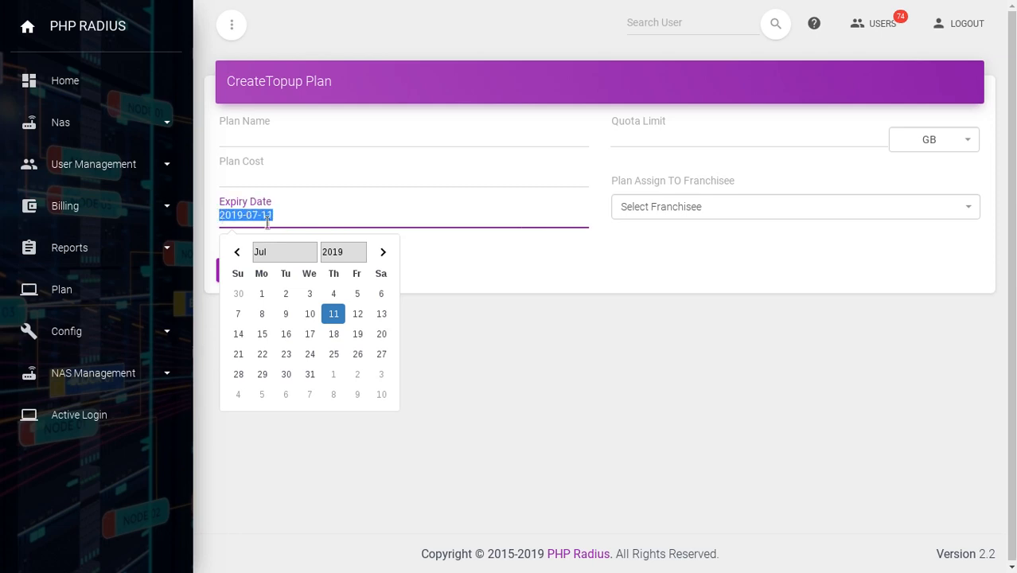
pyautogui.click(276, 221)
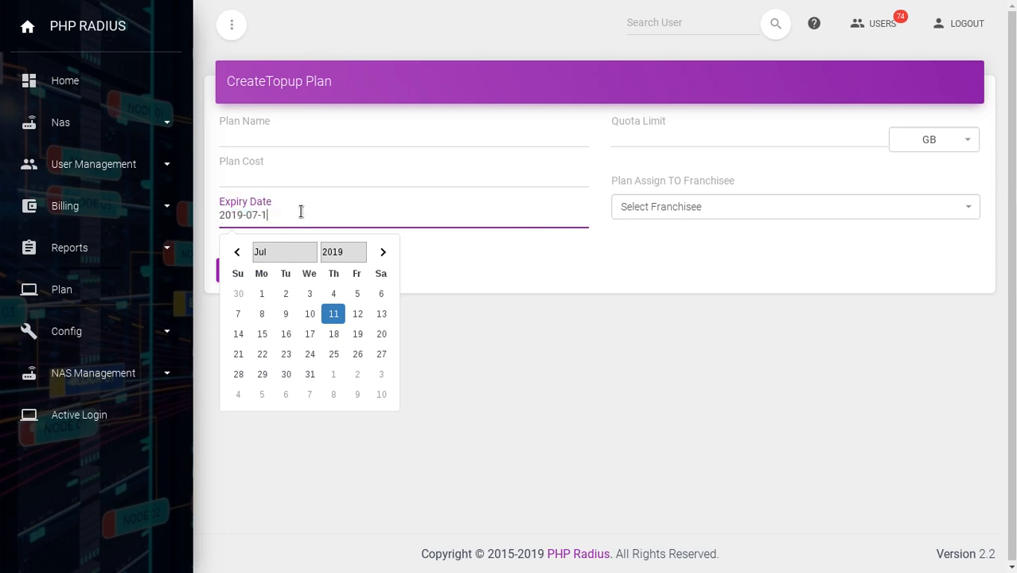
pyautogui.press('BackSpace')
pyautogui.press('BackSpace')
pyautogui.press('BackSpace')
pyautogui.press('BackSpace')
pyautogui.press('BackSpace')
pyautogui.press('BackSpace')
pyautogui.press('BackSpace')
pyautogui.press('BackSpace')
pyautogui.press('BackSpace')
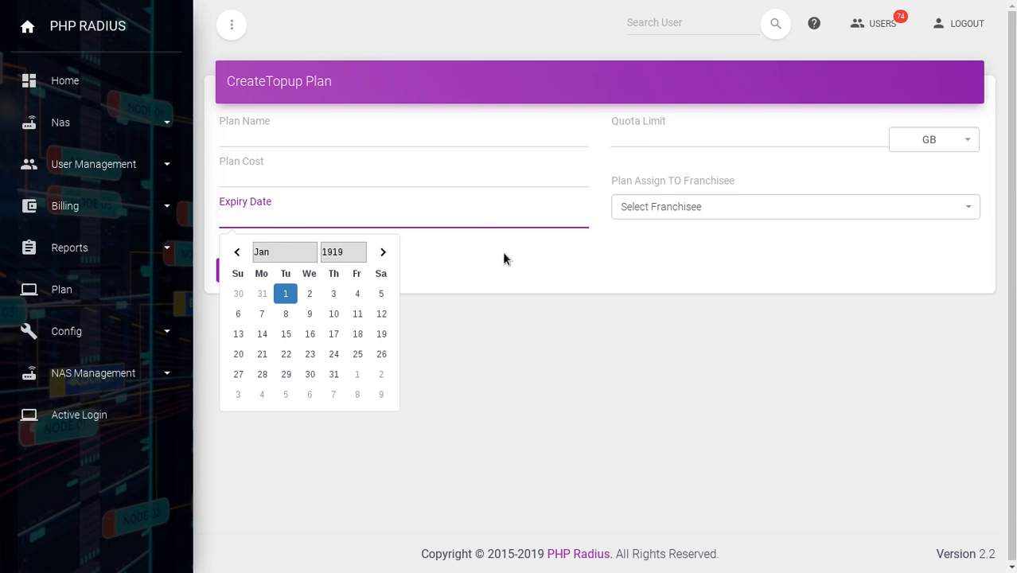
pyautogui.click(502, 252)
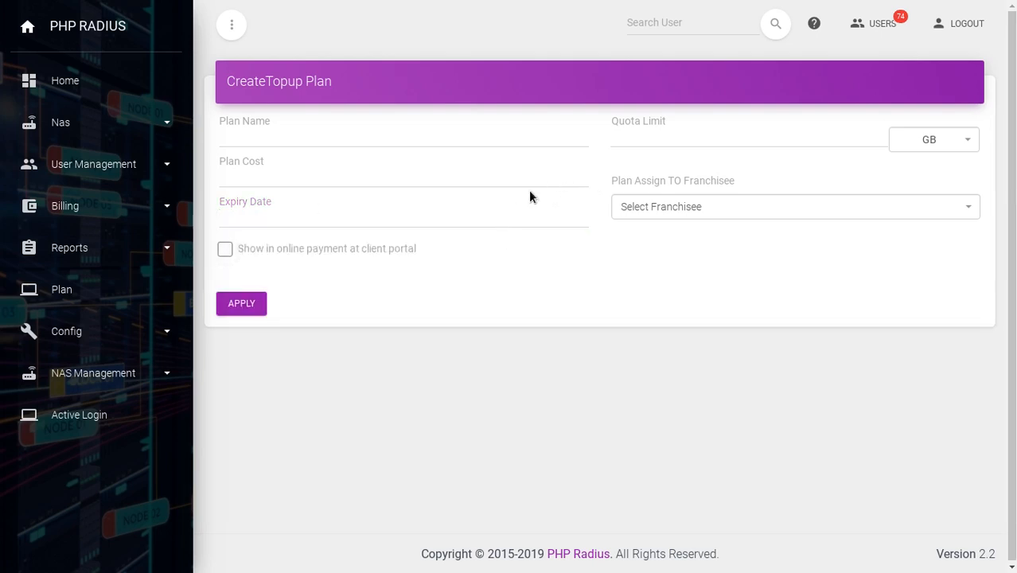
# Examine the top-up plan's Quota Limit field and its unit choices, leaving the quota empty and the unit at GB.
pyautogui.click(642, 136)
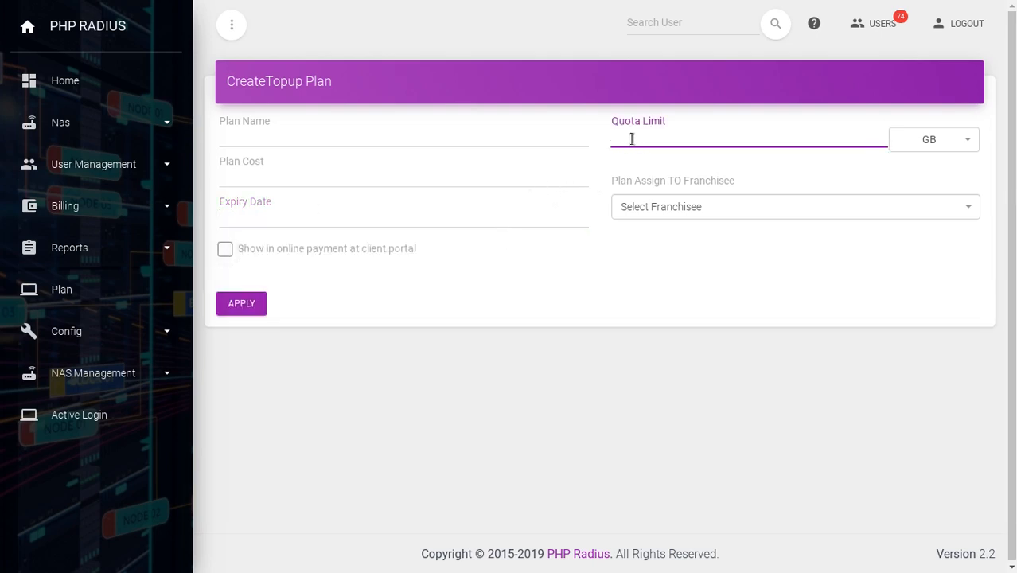
pyautogui.click(936, 139)
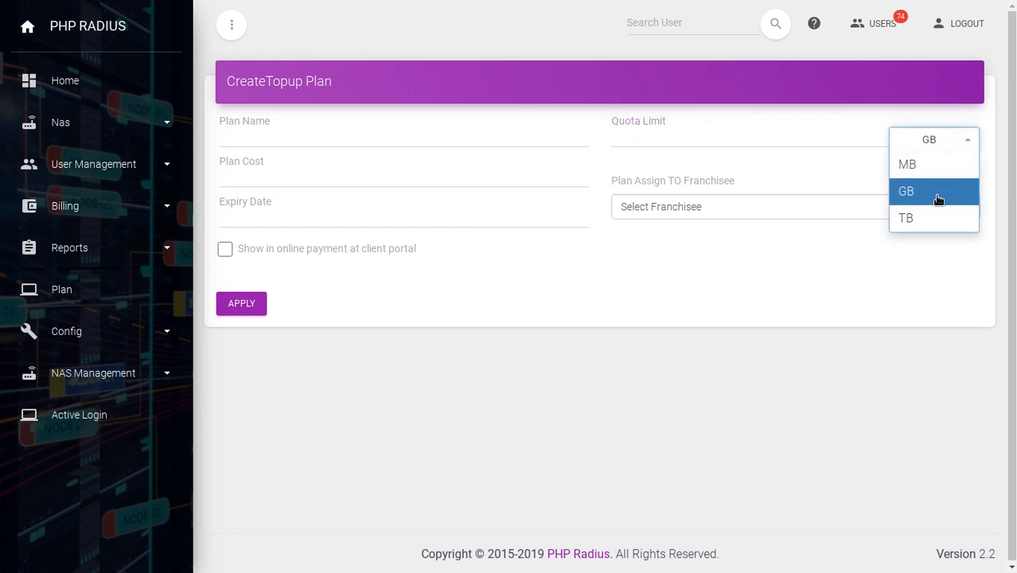
pyautogui.click(729, 138)
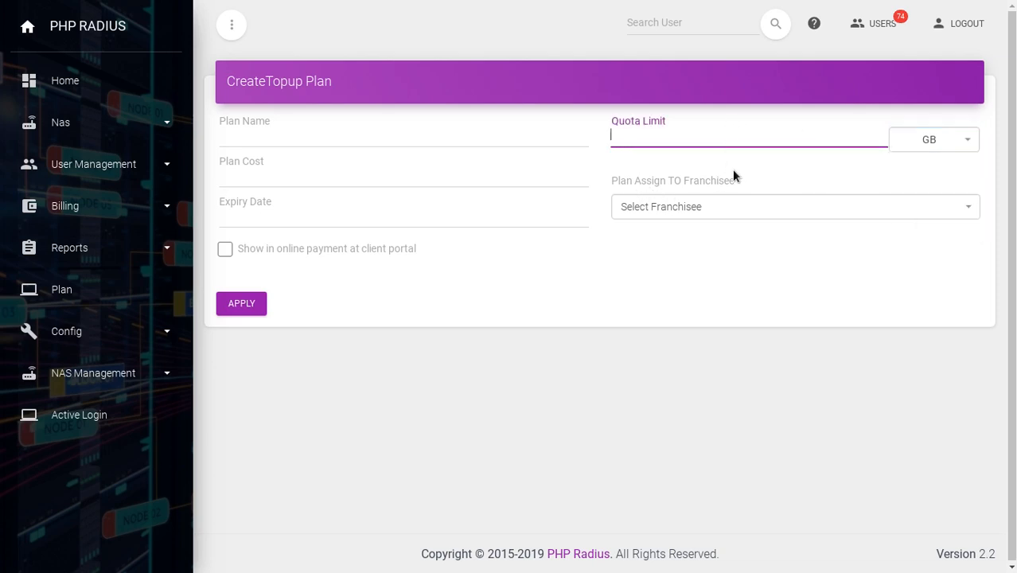
pyautogui.click(680, 280)
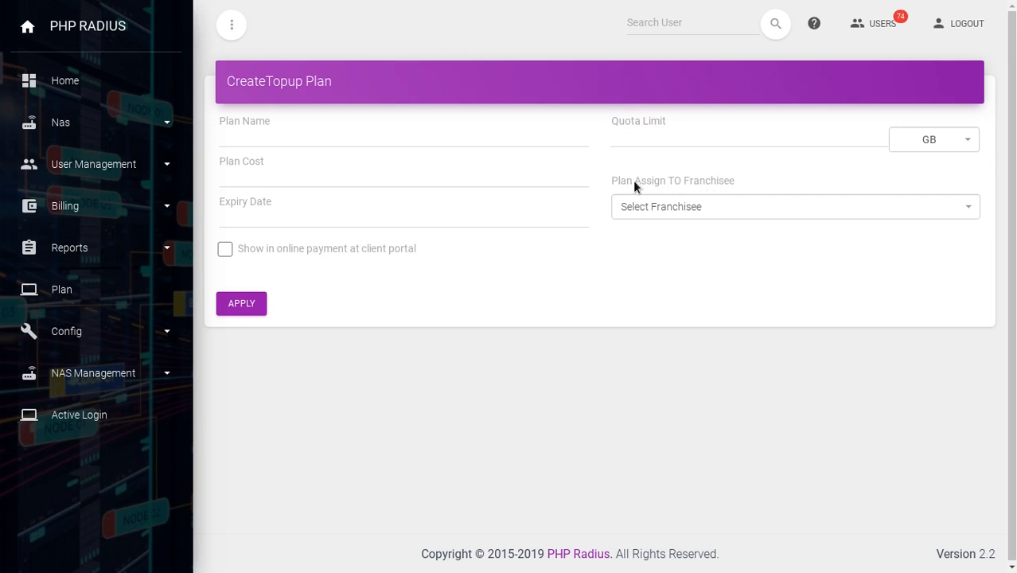
# Review the franchisee choices without assigning one, and switch the client portal online payment option on and back off.
pyautogui.click(714, 212)
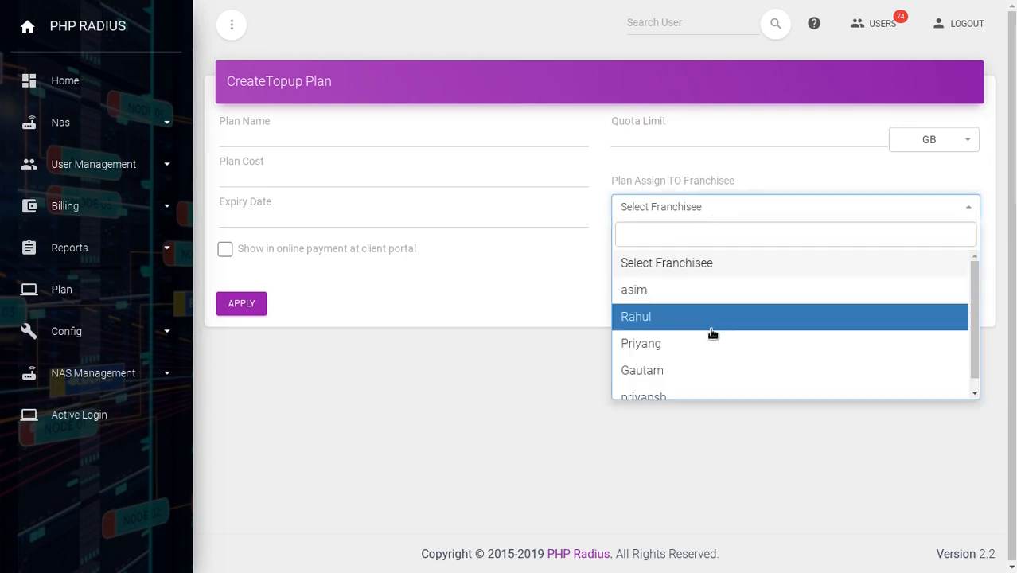
pyautogui.scroll(-1, 686, 312)
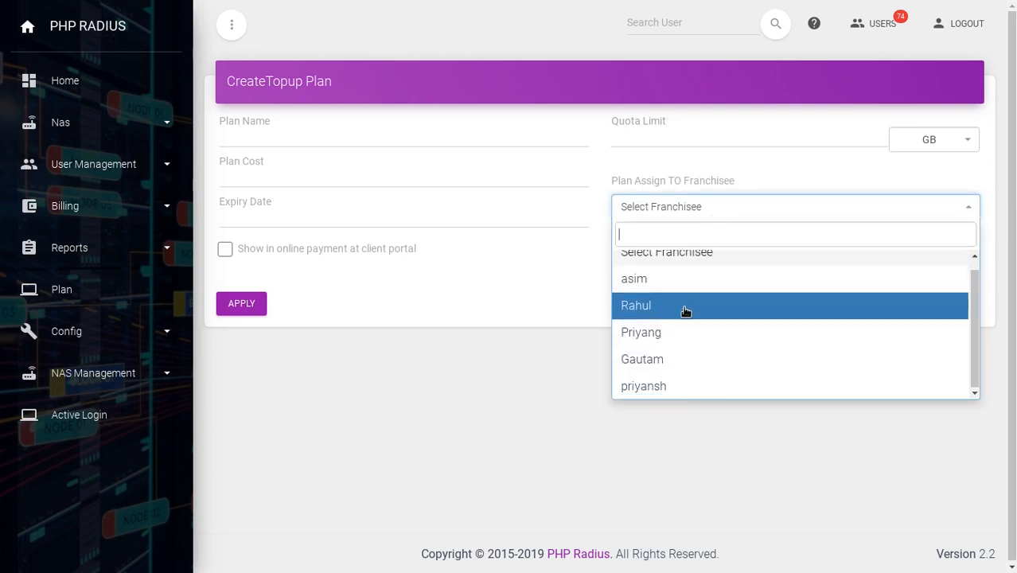
pyautogui.click(665, 261)
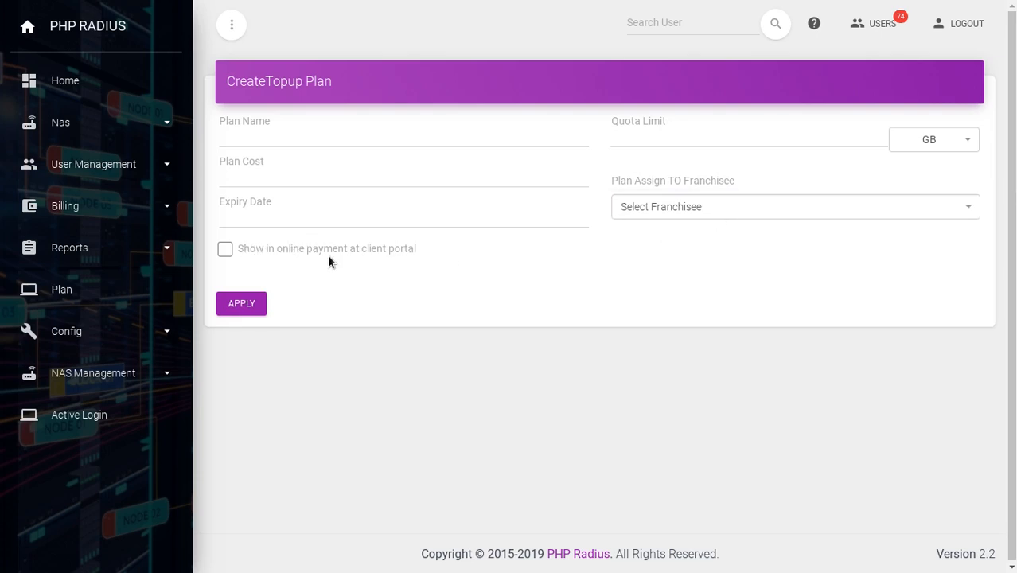
pyautogui.click(227, 250)
pyautogui.click(227, 250)
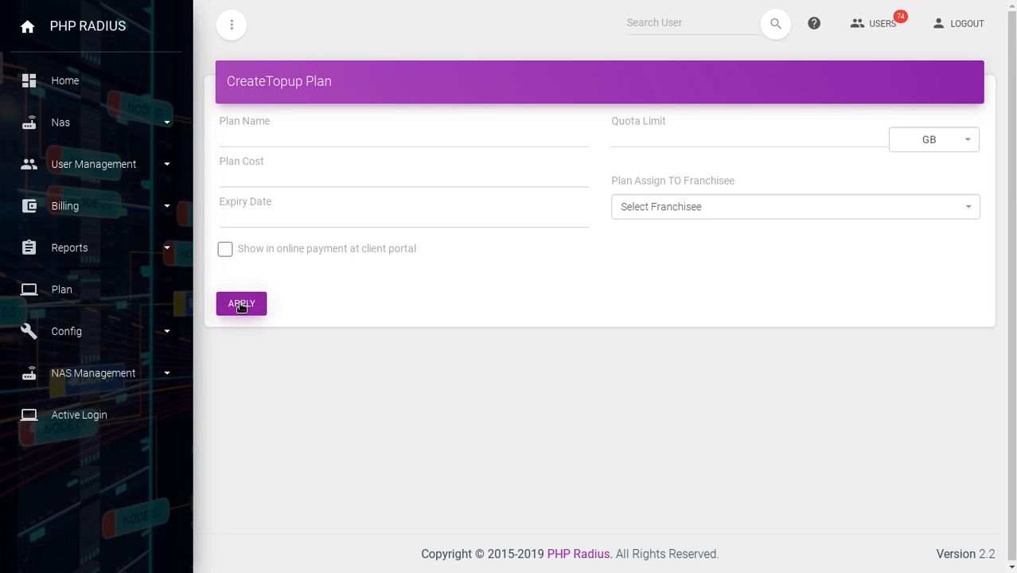
# Leave the top-up plan form, open the plan import page from the list of plans, and read its CSV upload note.
pyautogui.click(93, 87)
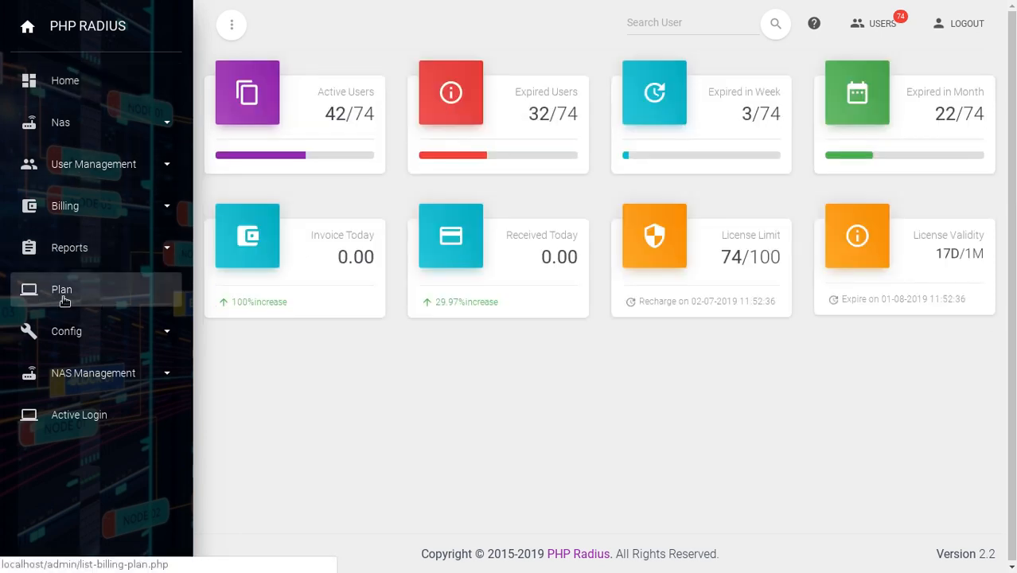
pyautogui.click(64, 300)
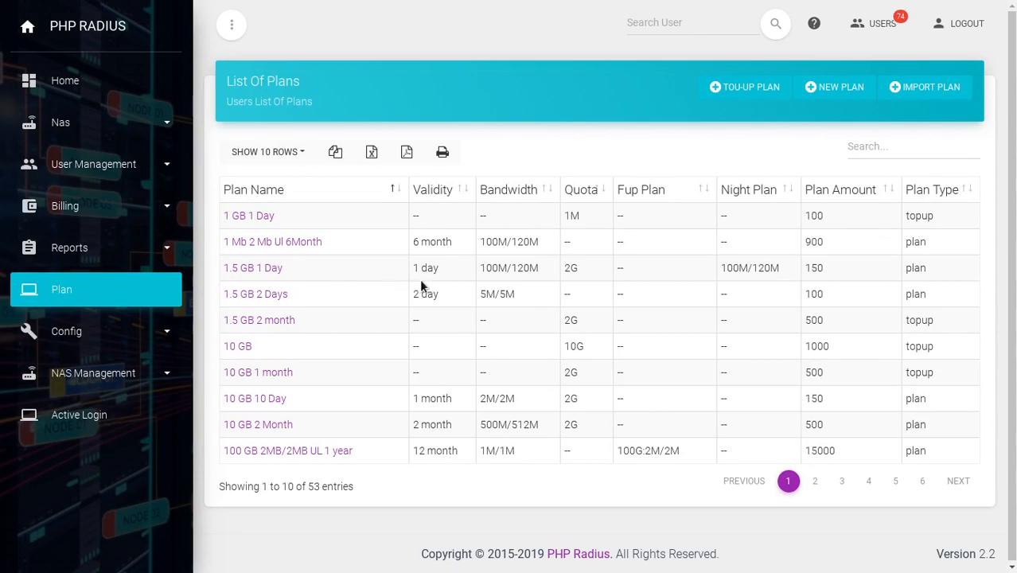
pyautogui.click(918, 90)
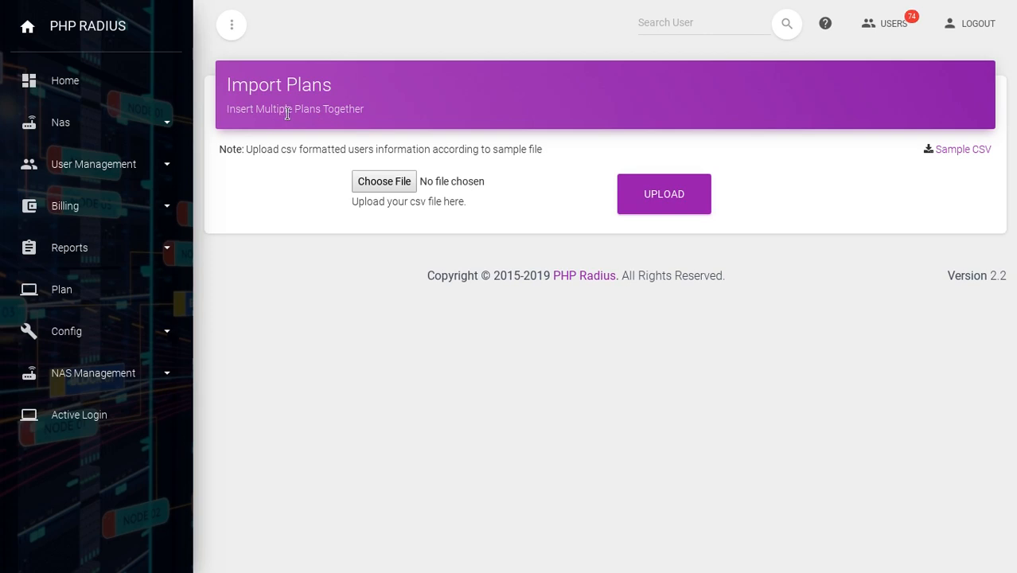
pyautogui.tripleClick(230, 149)
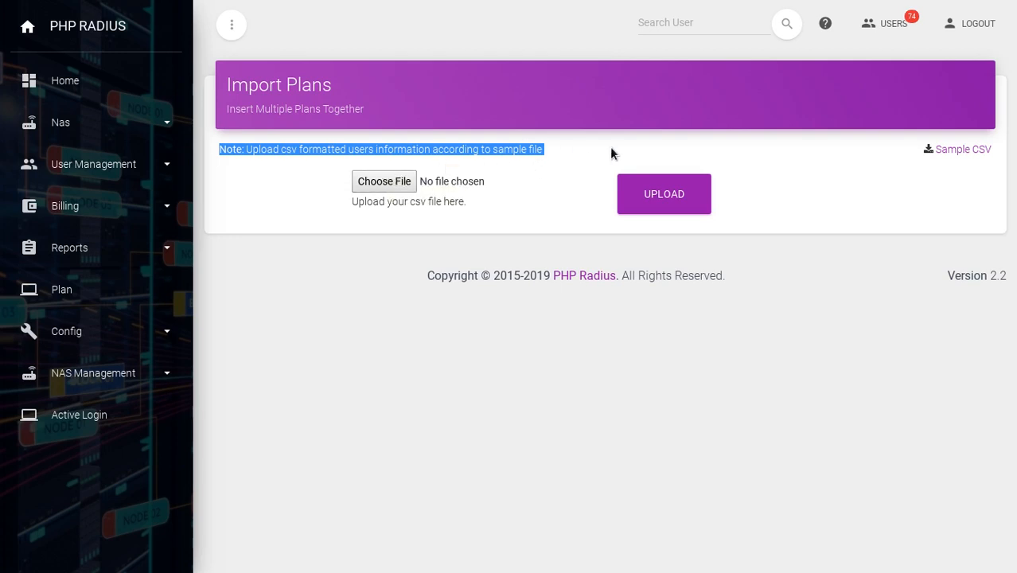
pyautogui.click(659, 151)
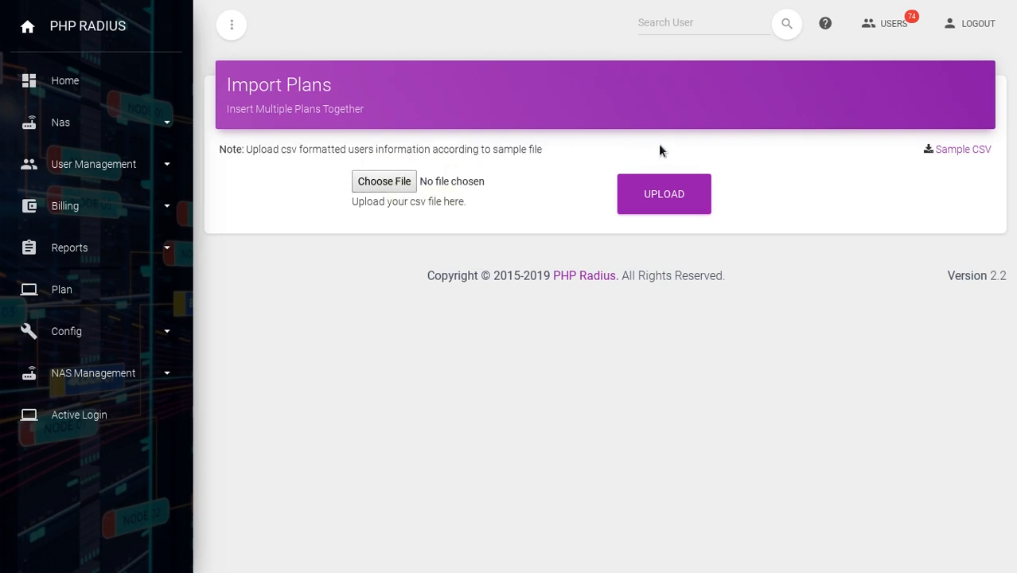
# Download the sample plan CSV and open importsample_plan.csv in LibreOffice Calc with the default text import settings.
pyautogui.click(973, 153)
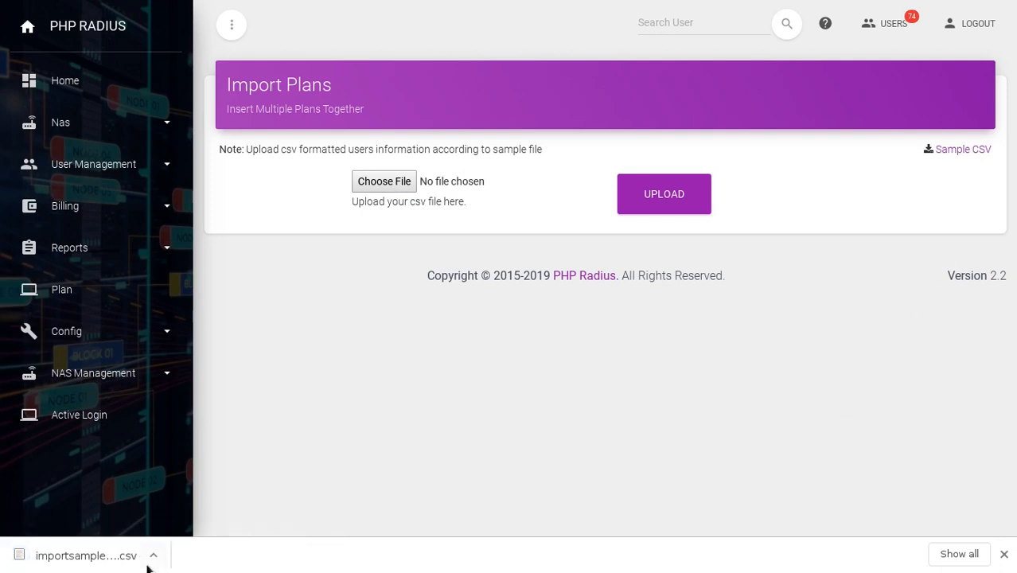
pyautogui.click(81, 563)
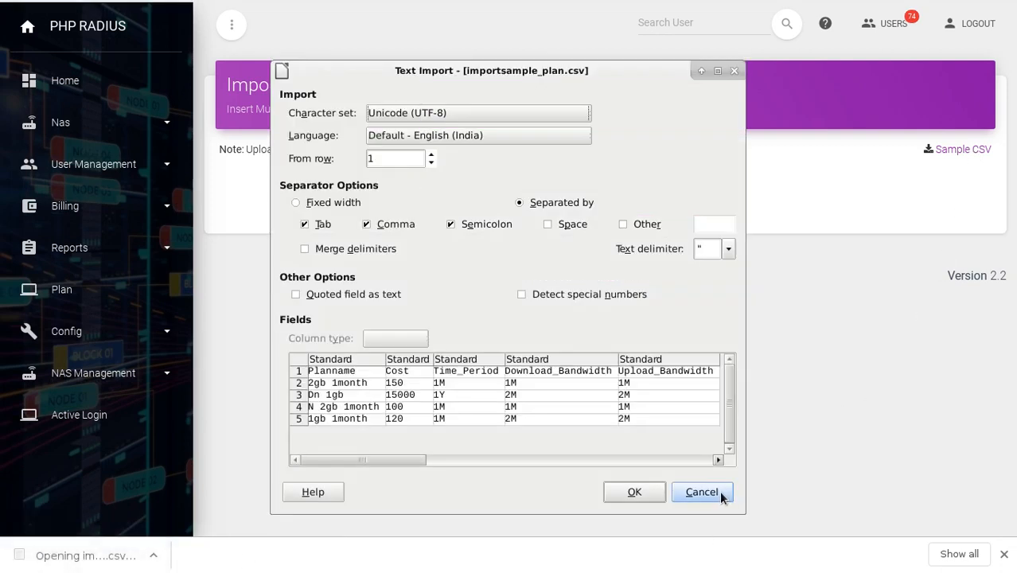
pyautogui.click(629, 492)
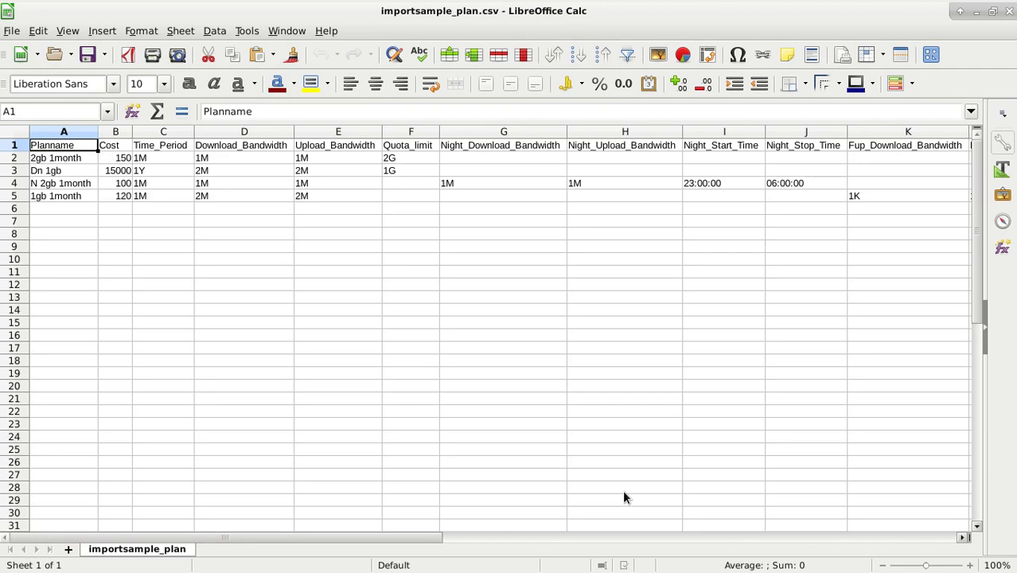
# Examine the basic plan headers in the sample sheet: Planname, Cost, Time_Period, Download_Bandwidth, Upload_Bandwidth and Quota_limit.
pyautogui.doubleClick(57, 145)
pyautogui.doubleClick(57, 145)
pyautogui.click(107, 146)
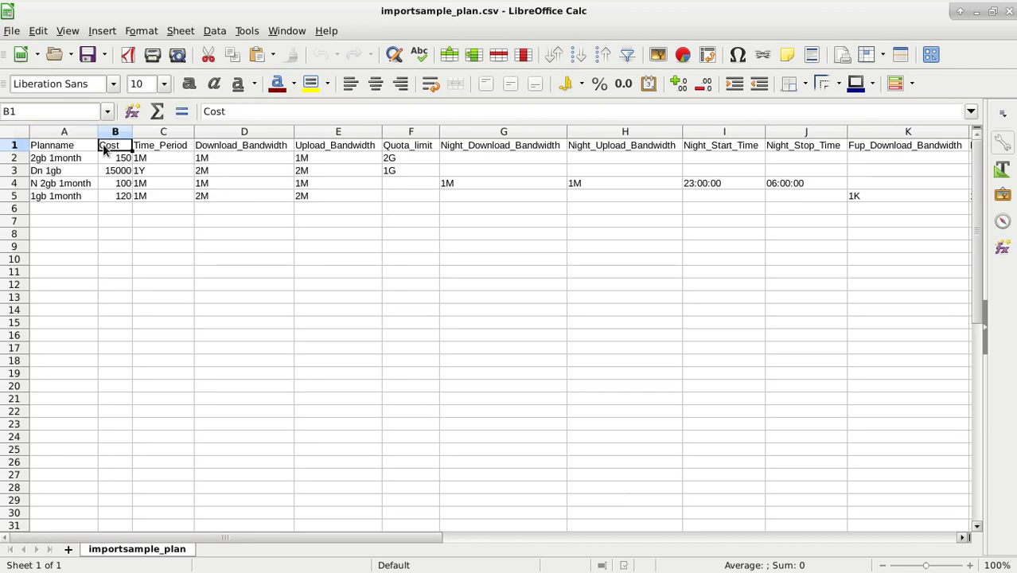
pyautogui.doubleClick(108, 146)
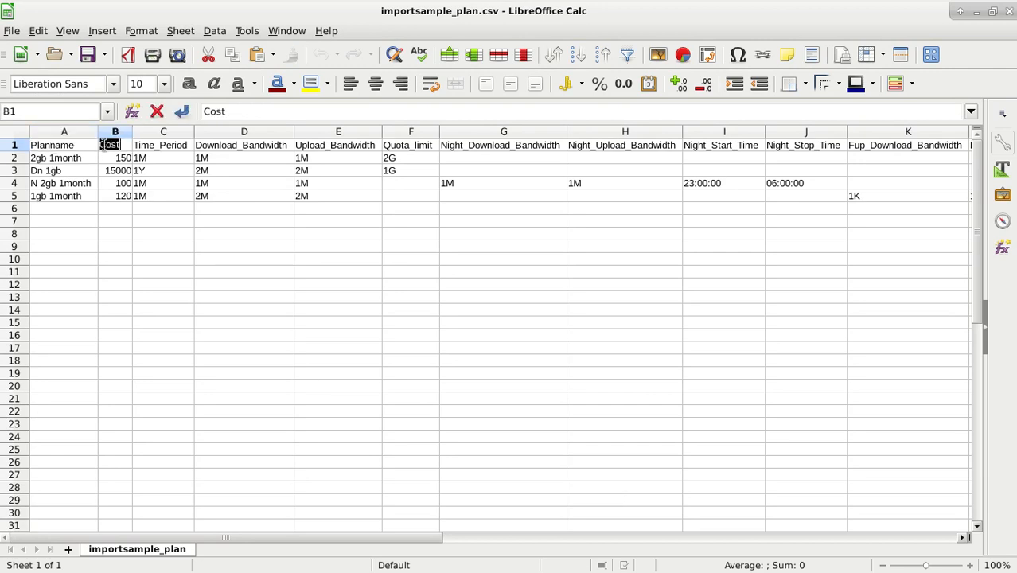
pyautogui.click(164, 149)
pyautogui.doubleClick(163, 149)
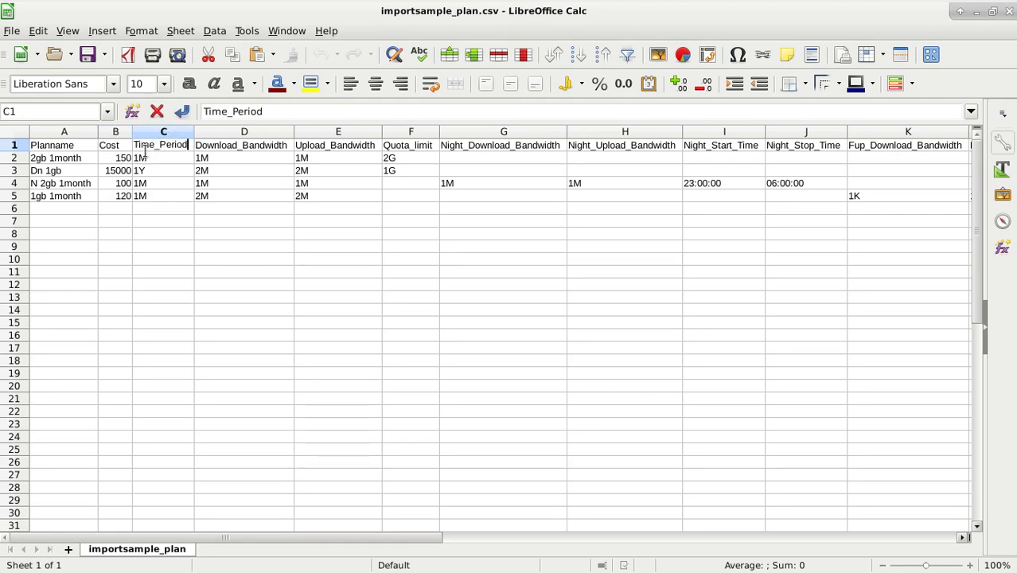
pyautogui.tripleClick(150, 150)
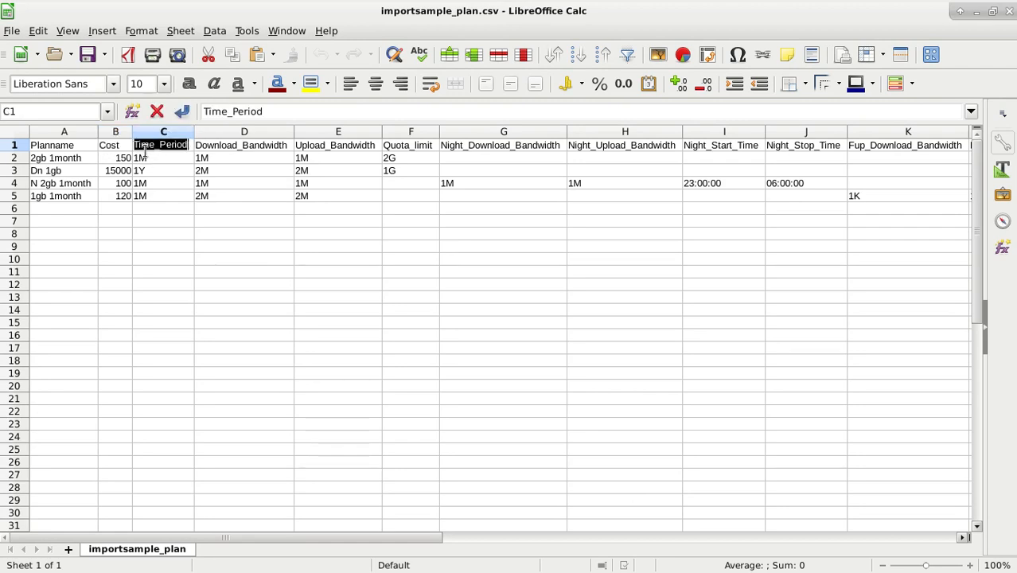
pyautogui.click(223, 153)
pyautogui.tripleClick(224, 154)
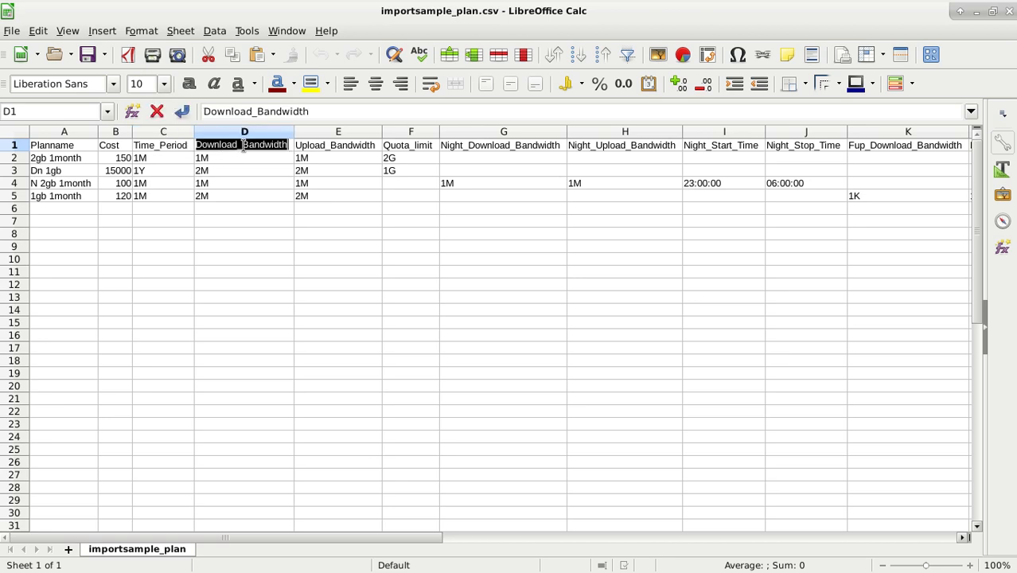
pyautogui.click(323, 150)
pyautogui.tripleClick(322, 151)
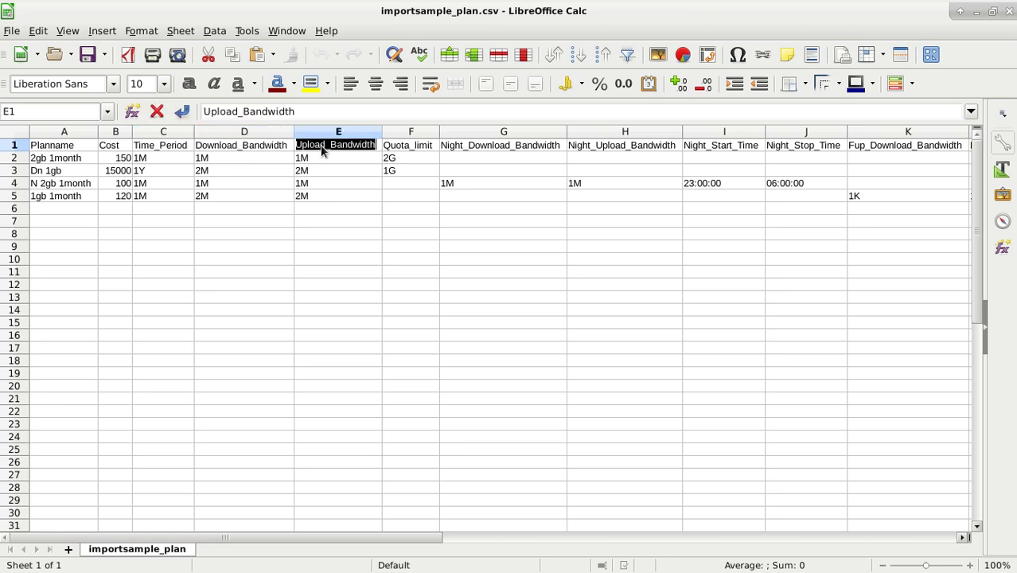
pyautogui.click(401, 150)
pyautogui.tripleClick(401, 149)
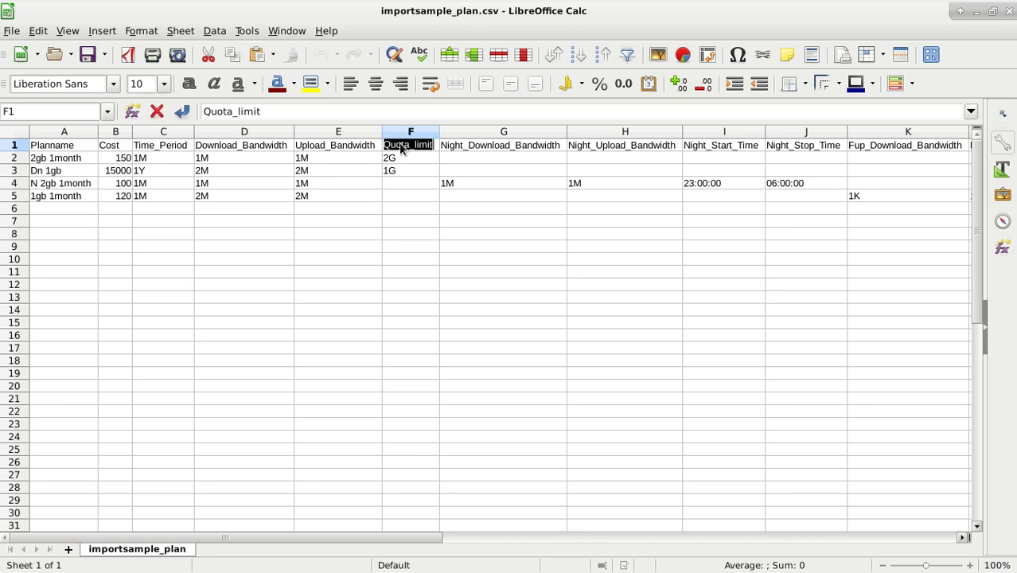
# Examine the night plan headers in the sample sheet: download and upload bandwidth, Night_Start_Time and Night_Stop_Time.
pyautogui.click(468, 149)
pyautogui.tripleClick(469, 150)
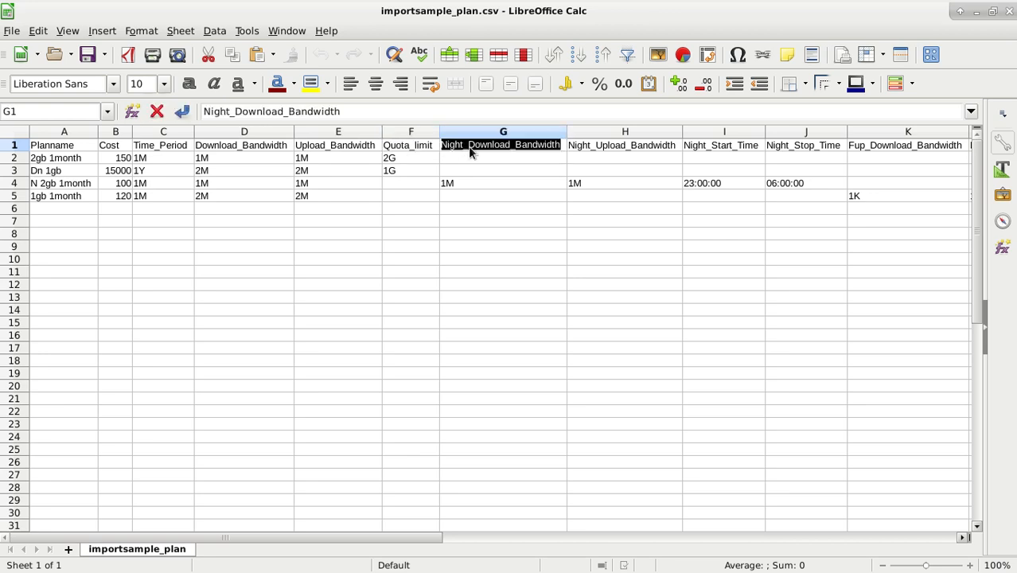
pyautogui.click(469, 150)
pyautogui.click(613, 147)
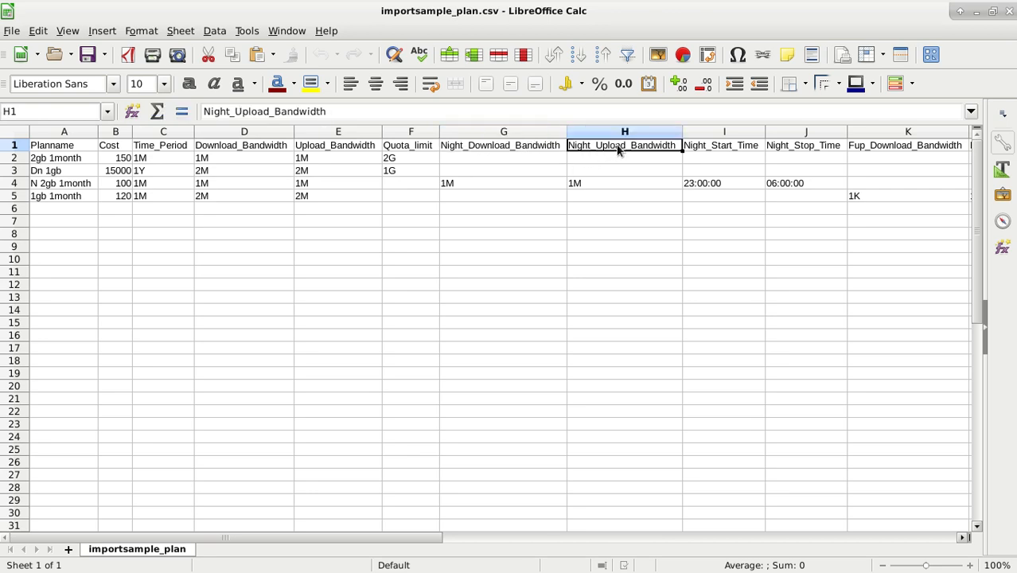
pyautogui.doubleClick(618, 147)
pyautogui.tripleClick(618, 148)
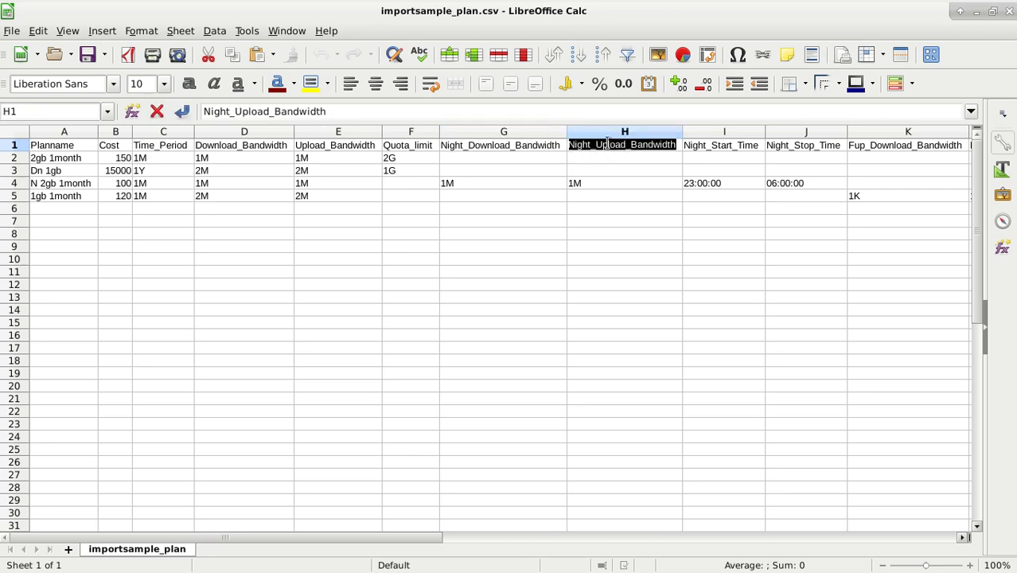
pyautogui.click(712, 149)
pyautogui.tripleClick(712, 150)
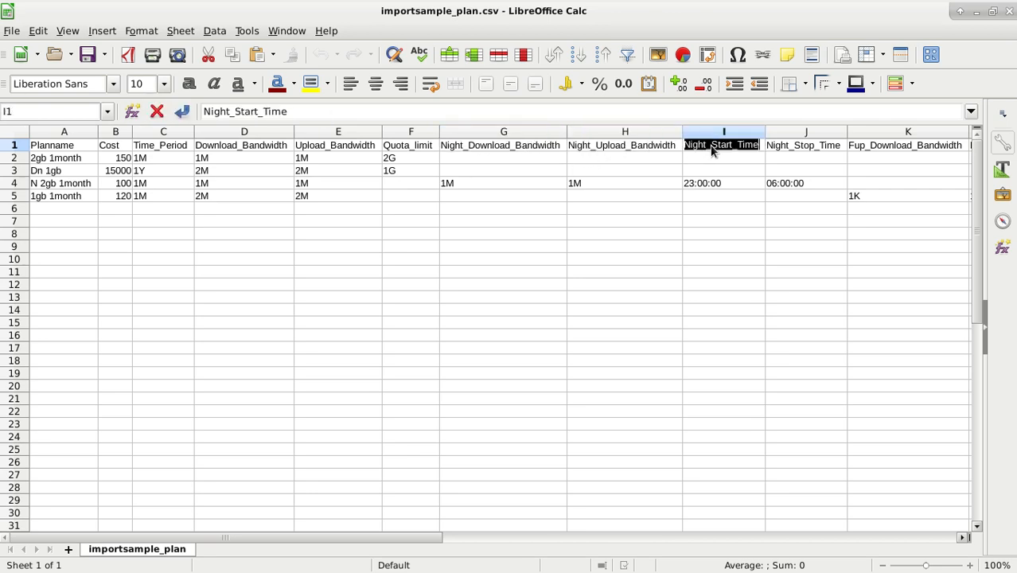
pyautogui.click(712, 151)
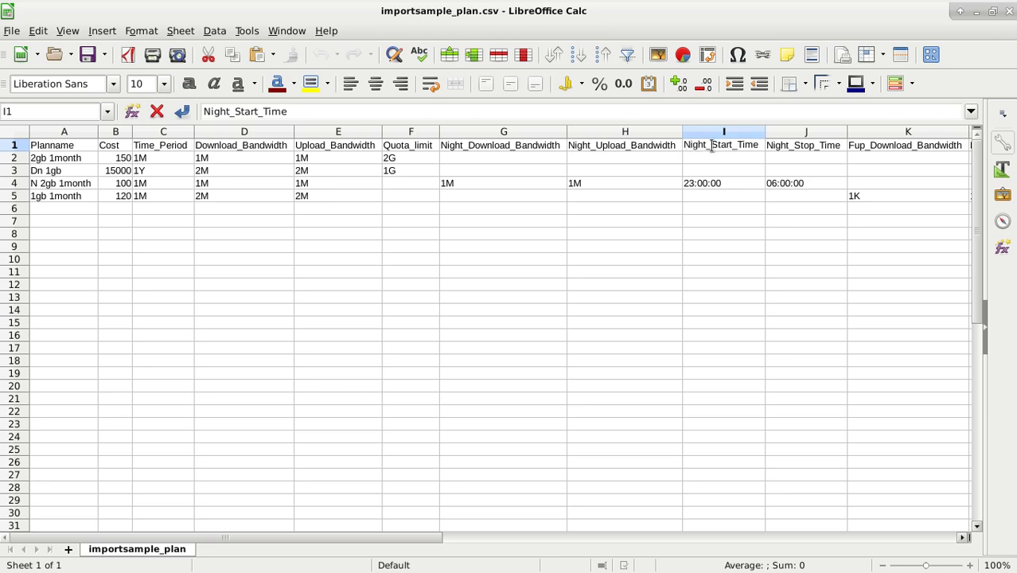
pyautogui.click(794, 149)
pyautogui.tripleClick(794, 148)
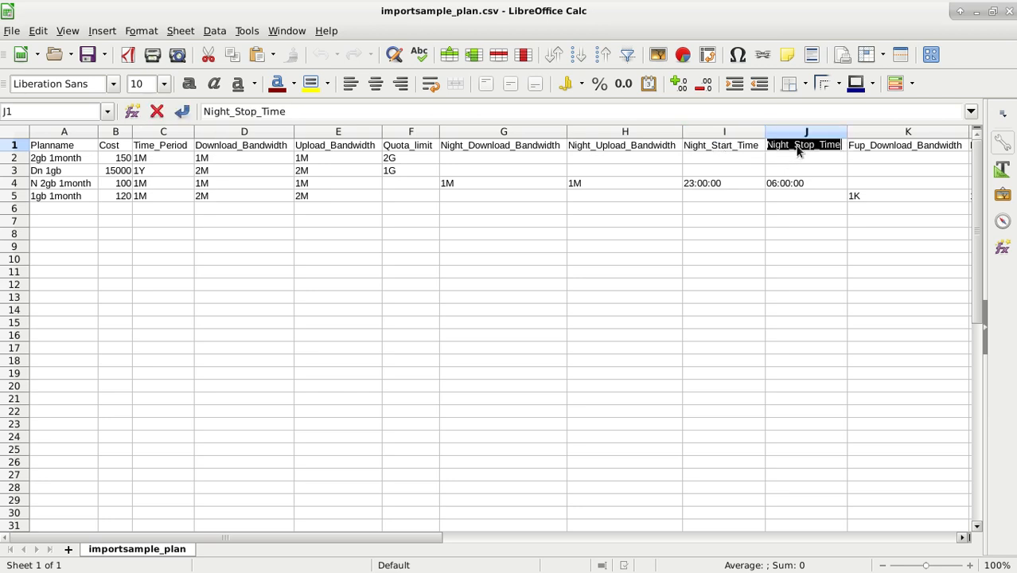
pyautogui.click(794, 148)
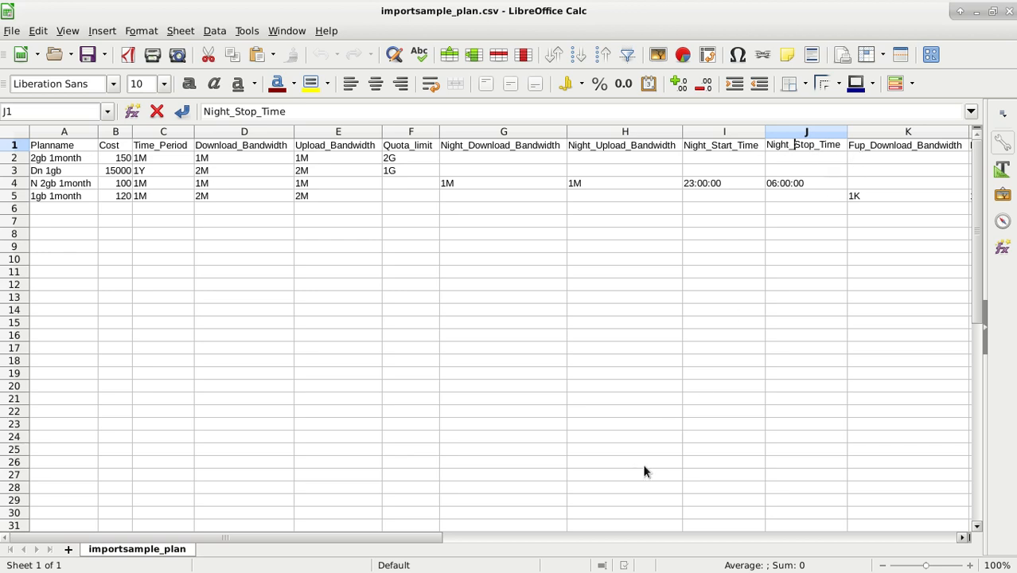
# Examine the FUP headers in the sample sheet: Fup_Download_Bandwidth, Fup_Upload_Bandwidth and Fup_Quota_limit.
pyautogui.moveTo(417, 539); pyautogui.dragTo(603, 536)
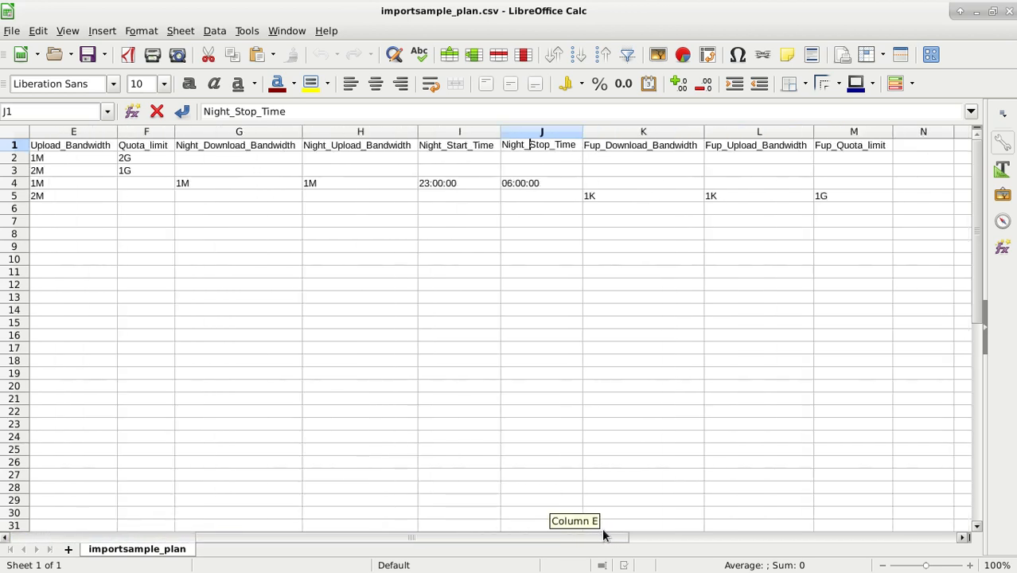
pyautogui.doubleClick(609, 148)
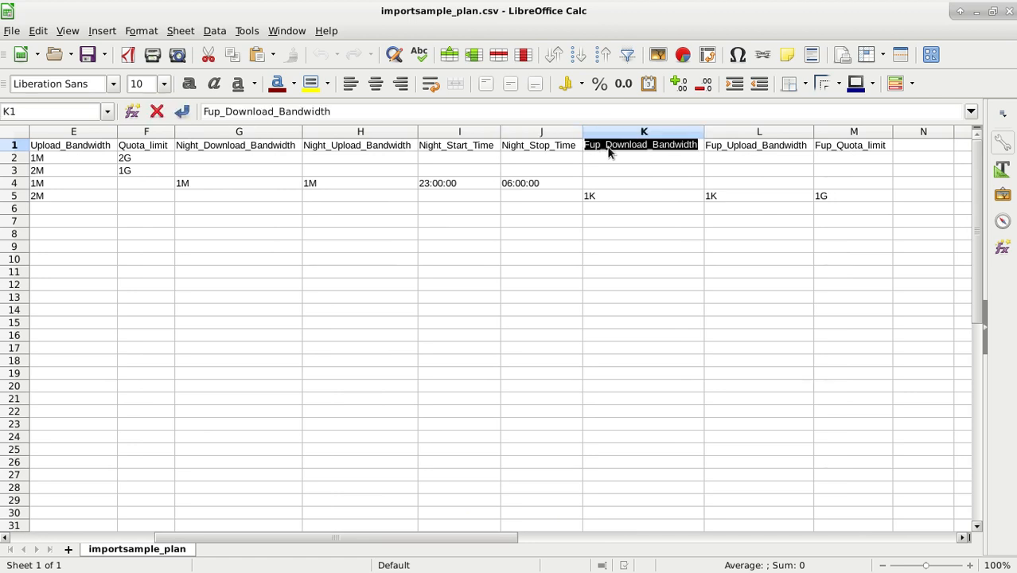
pyautogui.doubleClick(734, 146)
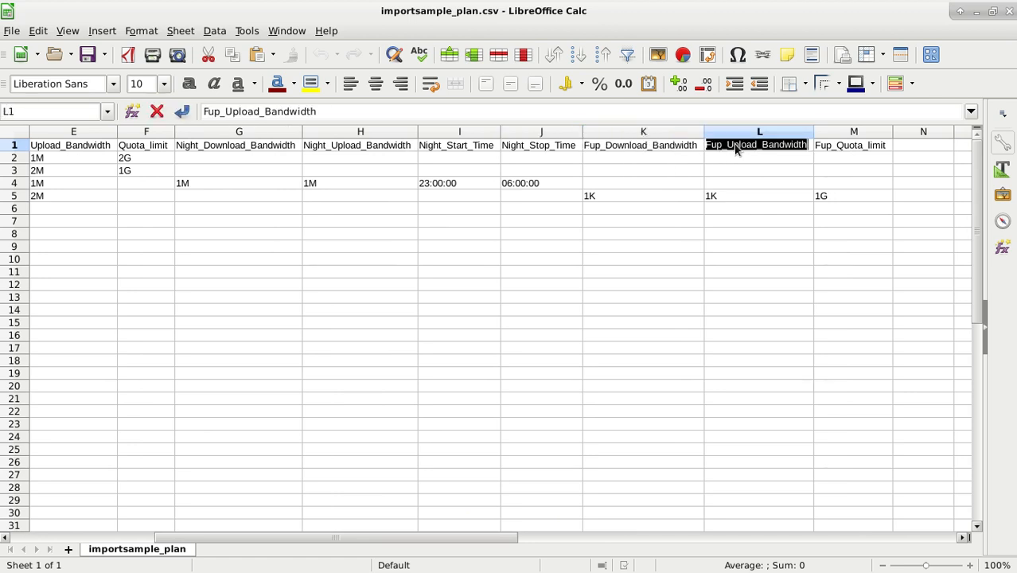
pyautogui.doubleClick(843, 151)
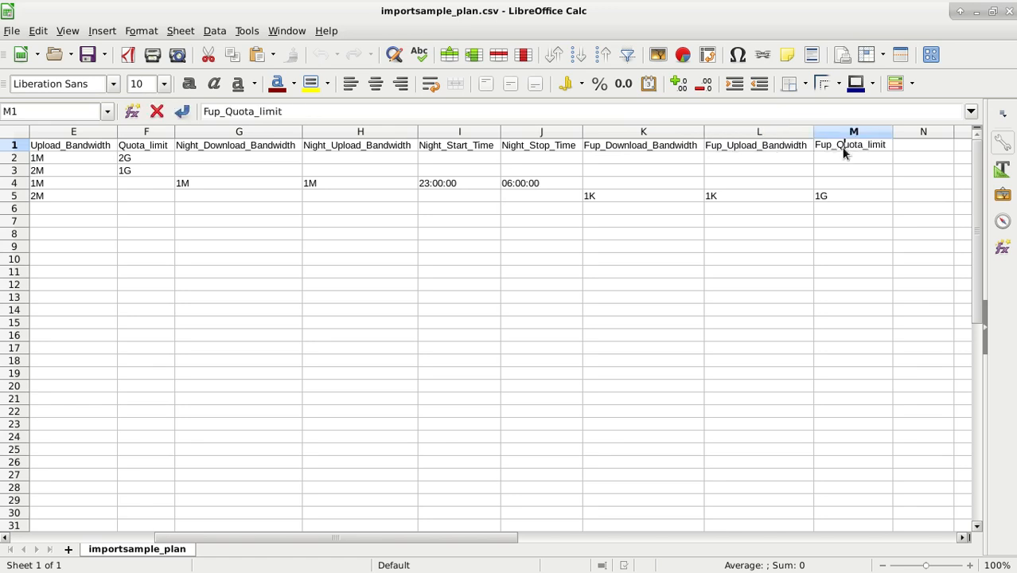
pyautogui.click(815, 163)
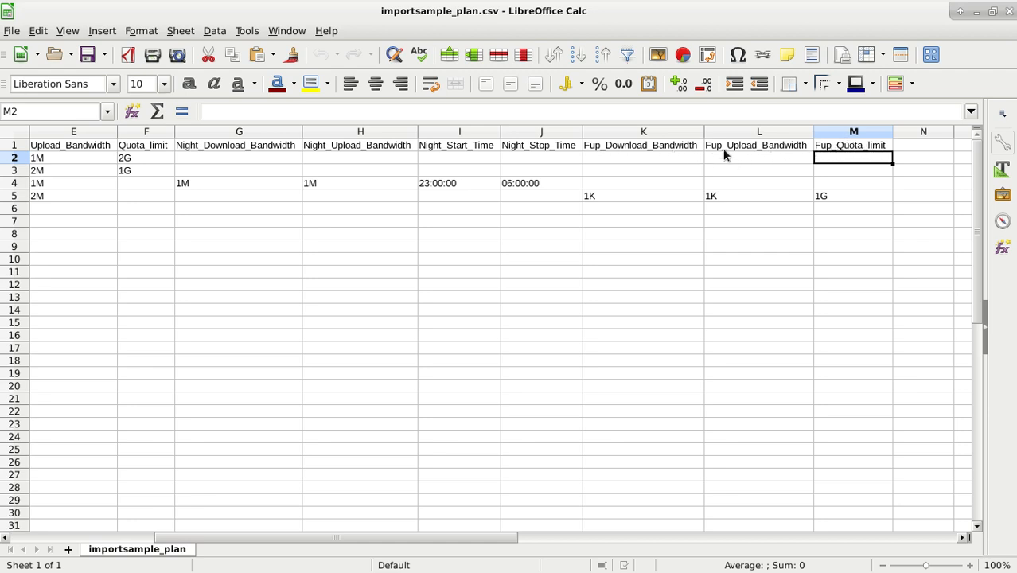
# Clear the four sample plans in rows 2 to 5, keeping the header row.
pyautogui.moveTo(432, 537); pyautogui.dragTo(323, 536)
pyautogui.click(16, 158)
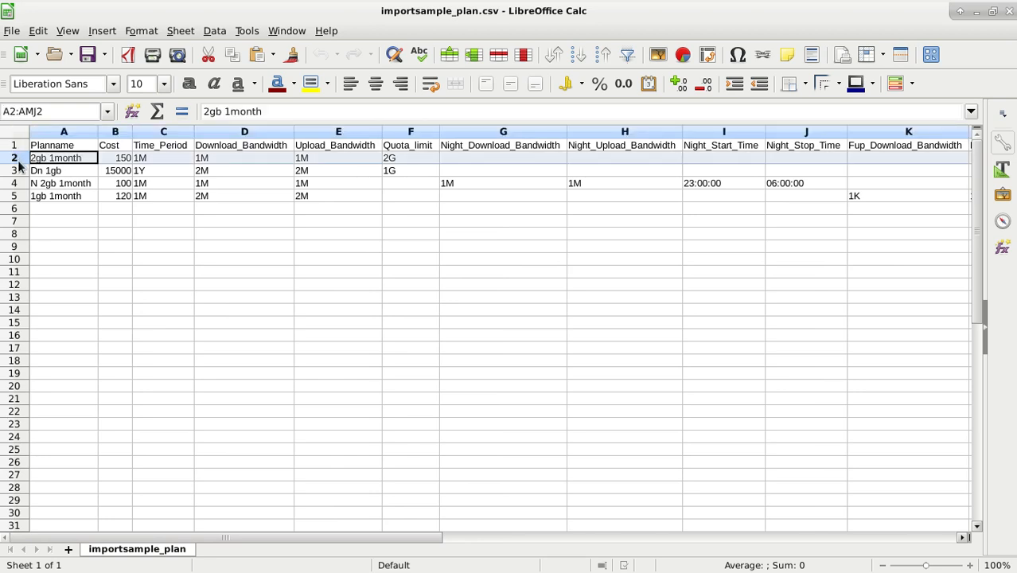
pyautogui.press('Delete')
pyautogui.click(16, 170)
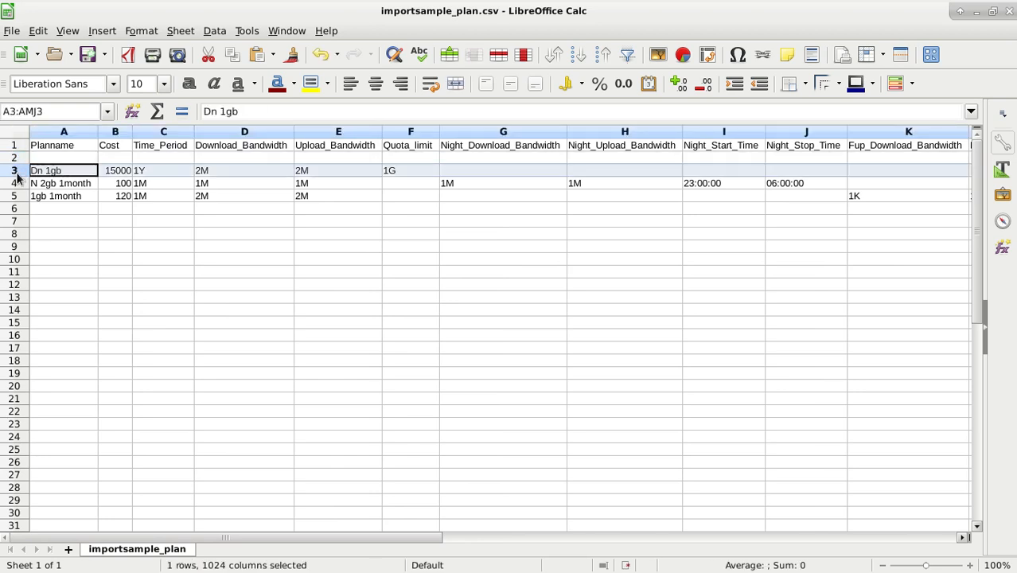
pyautogui.press('Delete')
pyautogui.click(16, 183)
pyautogui.press('Delete')
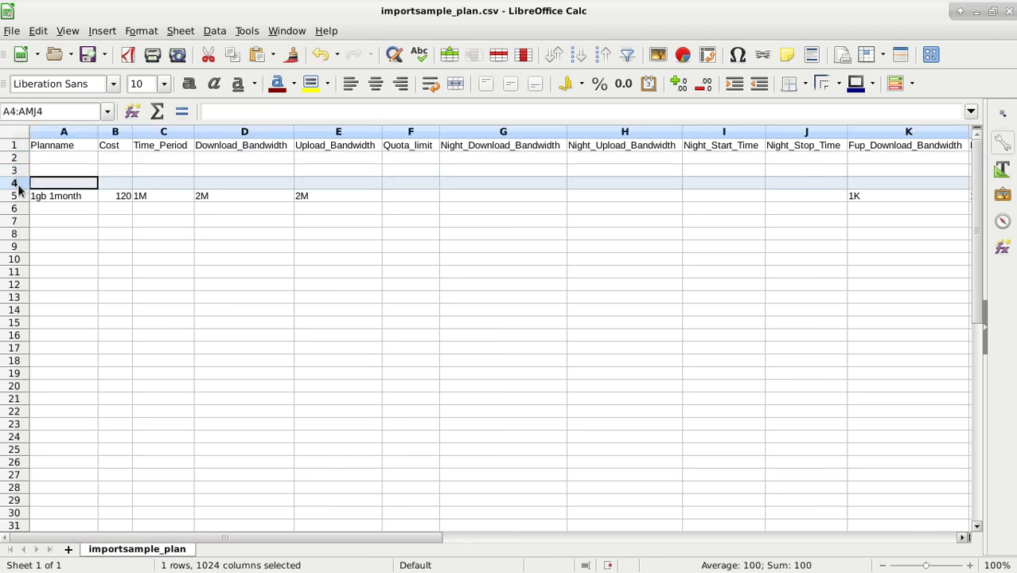
pyautogui.click(16, 196)
pyautogui.press('Delete')
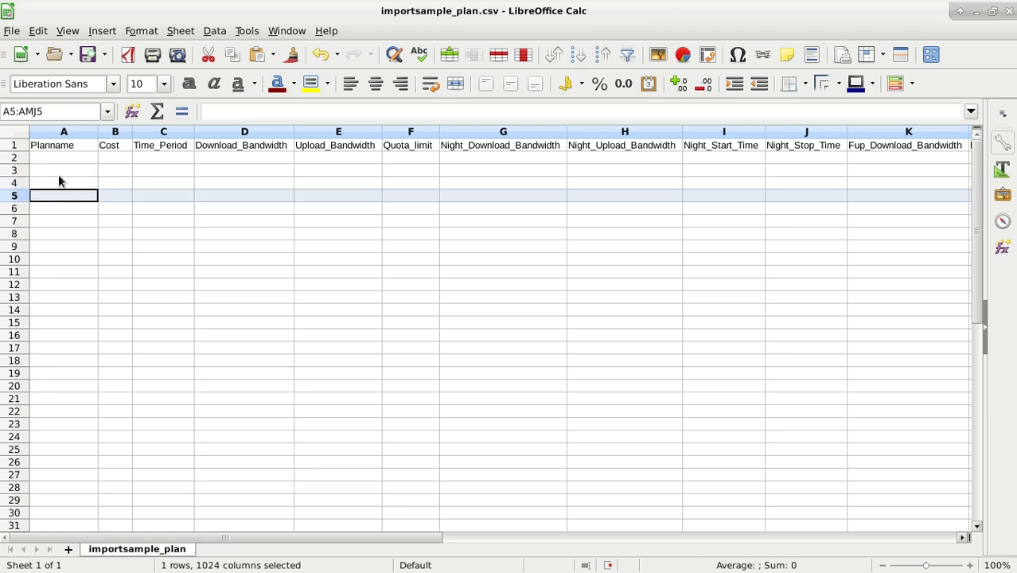
# Enter the first plan's name "30 GB 1 Month" in A2 under Planname.
pyautogui.click(40, 159)
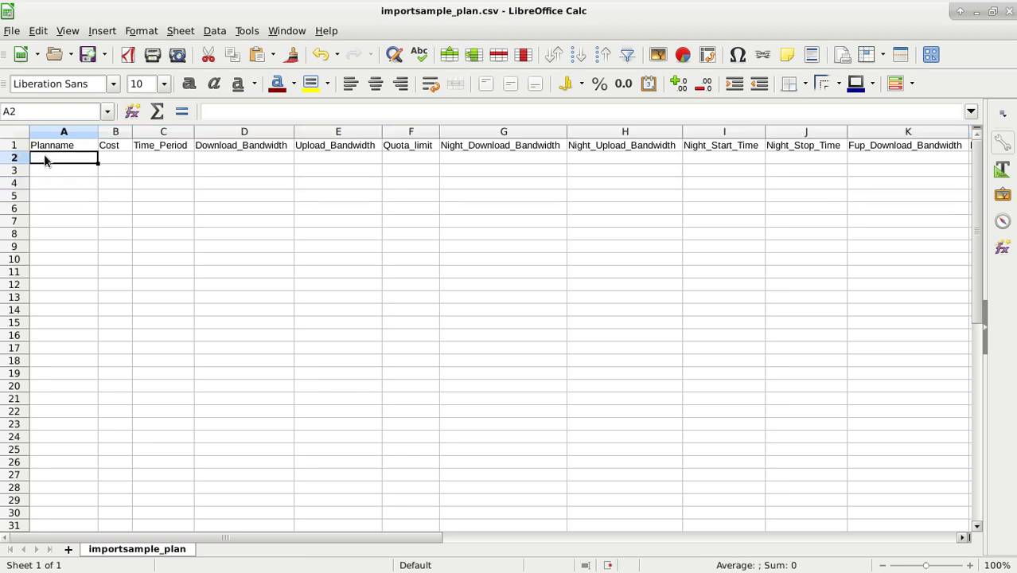
pyautogui.doubleClick(44, 153)
pyautogui.write('30')
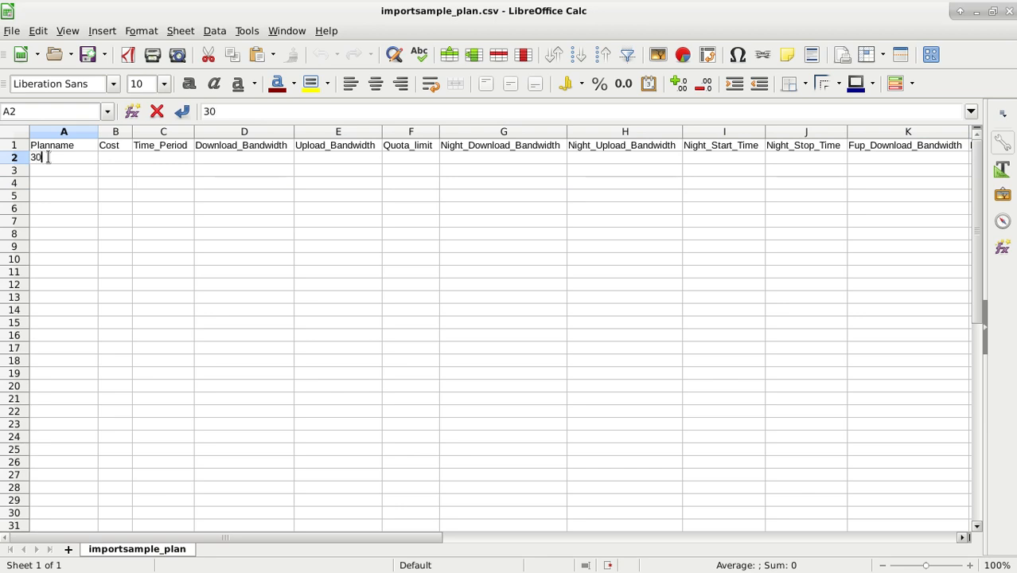
pyautogui.write(' GB 1 Mo')
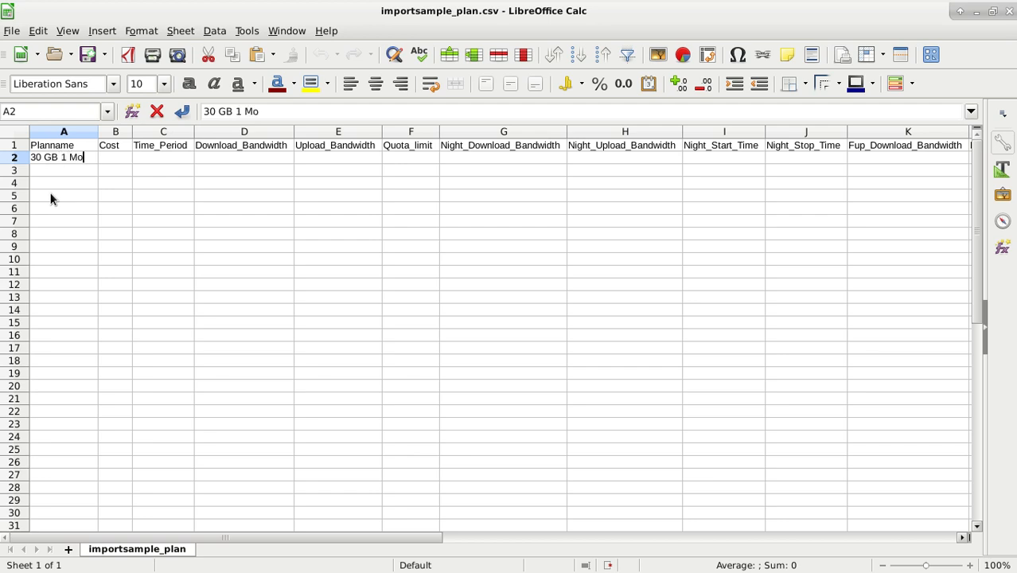
pyautogui.write('nth')
# Widen the Cost column slightly and enter 150 as the first plan's cost in B2.
pyautogui.click(135, 132)
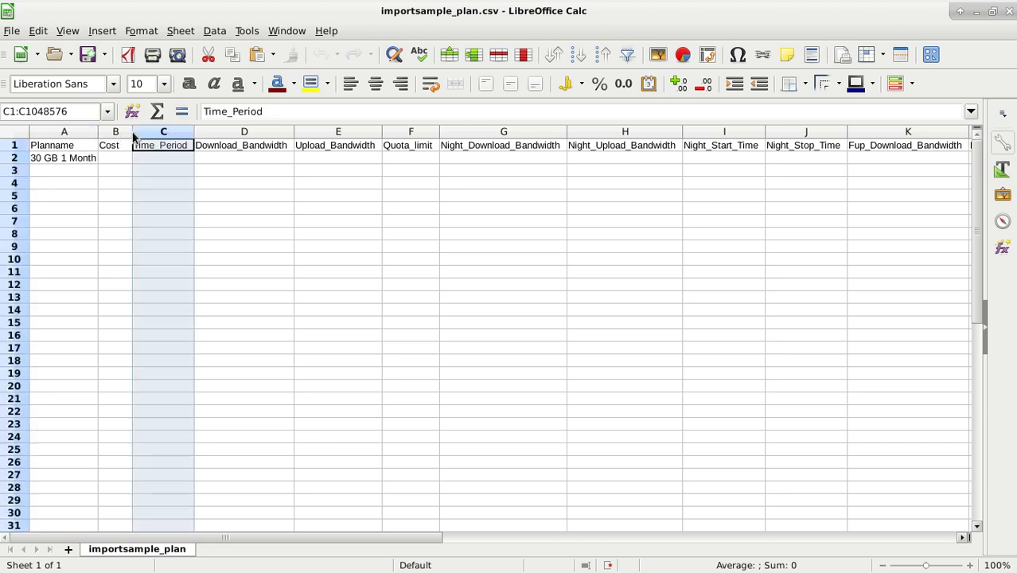
pyautogui.moveTo(132, 131); pyautogui.dragTo(143, 132)
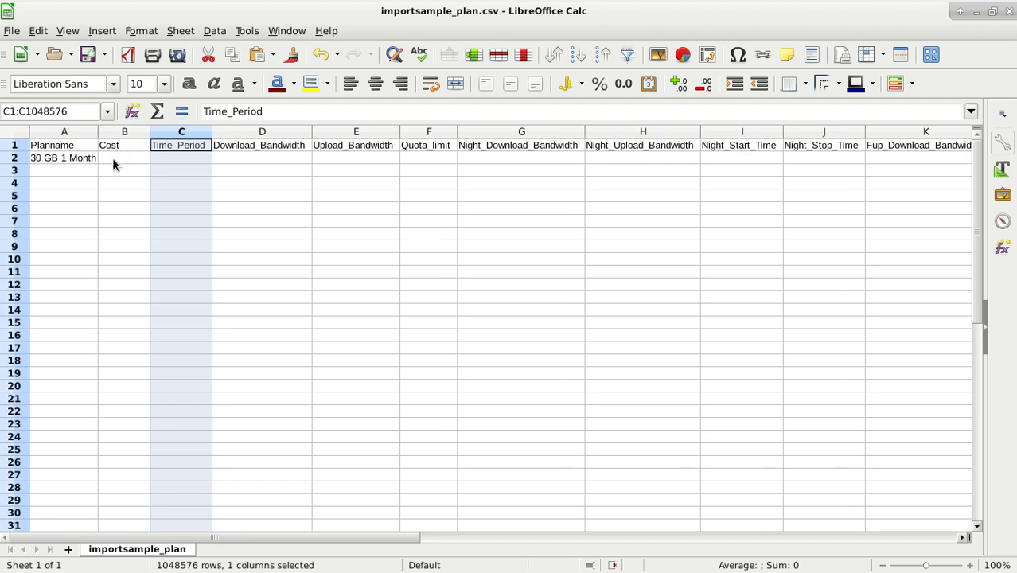
pyautogui.doubleClick(113, 158)
pyautogui.write('150')
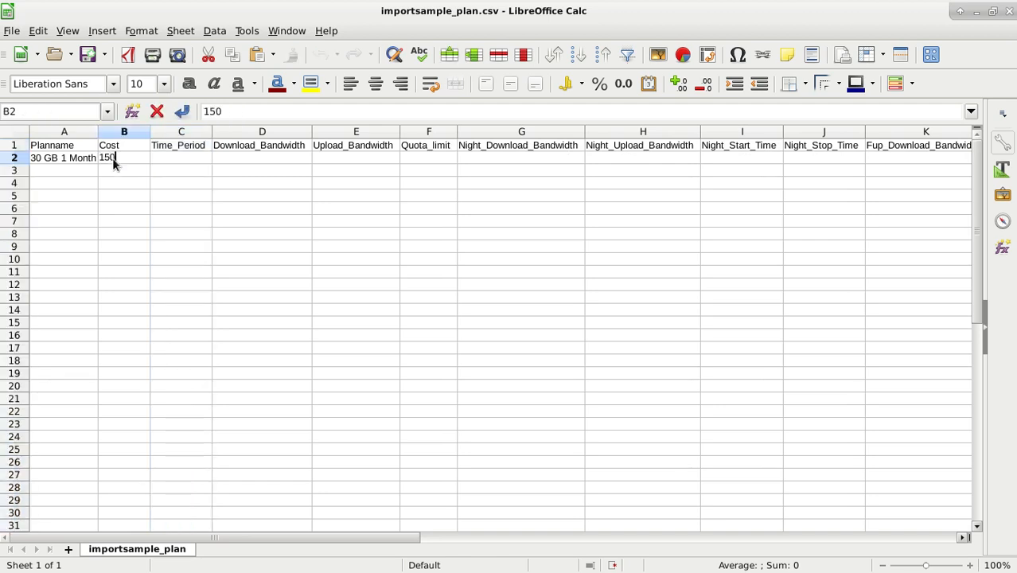
pyautogui.press('Tab')
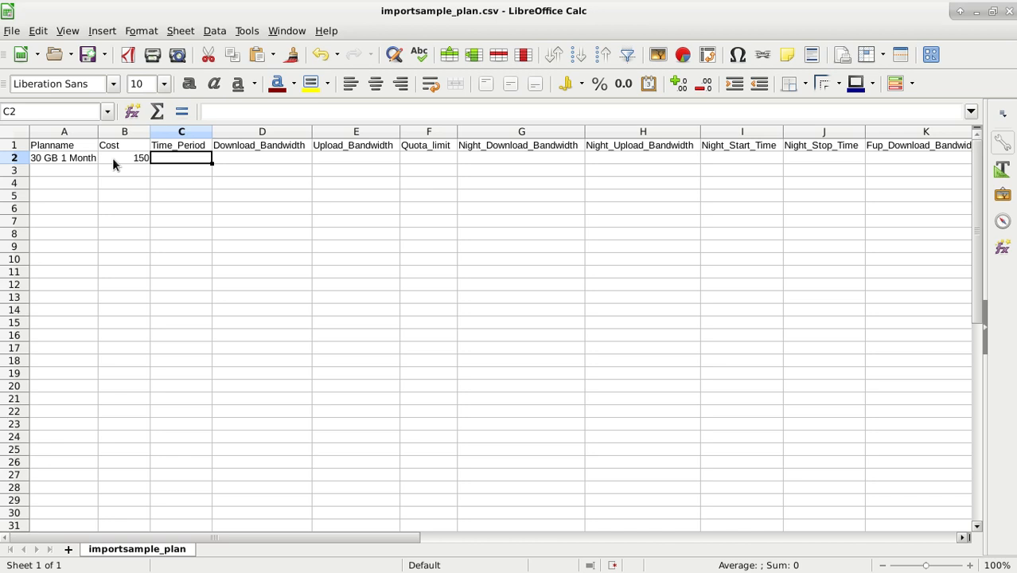
# Enter 1 as the first plan's Time_Period in C2 and reopen that cell for editing.
pyautogui.write('1')
pyautogui.press('Tab')
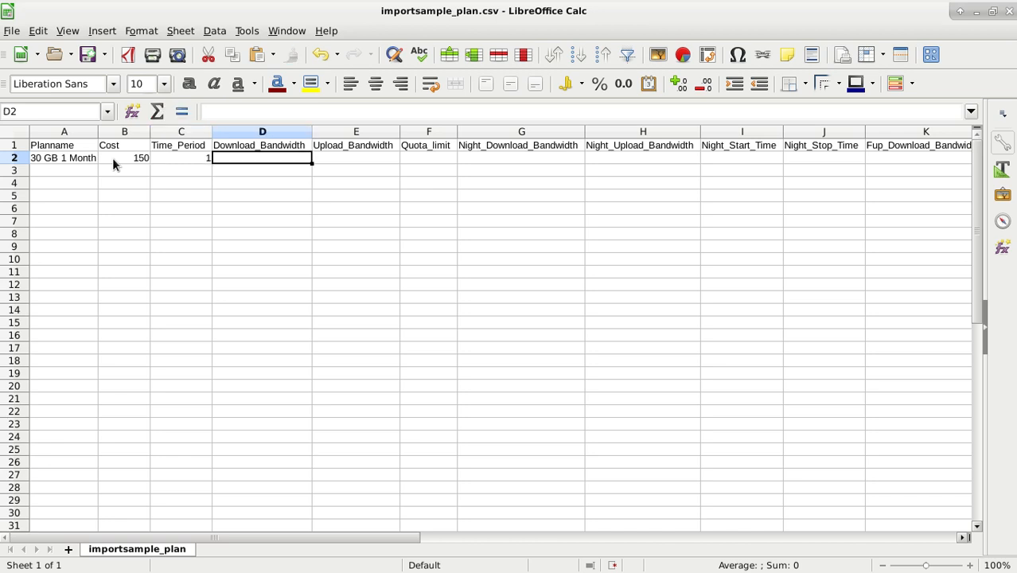
pyautogui.press('BackSpace')
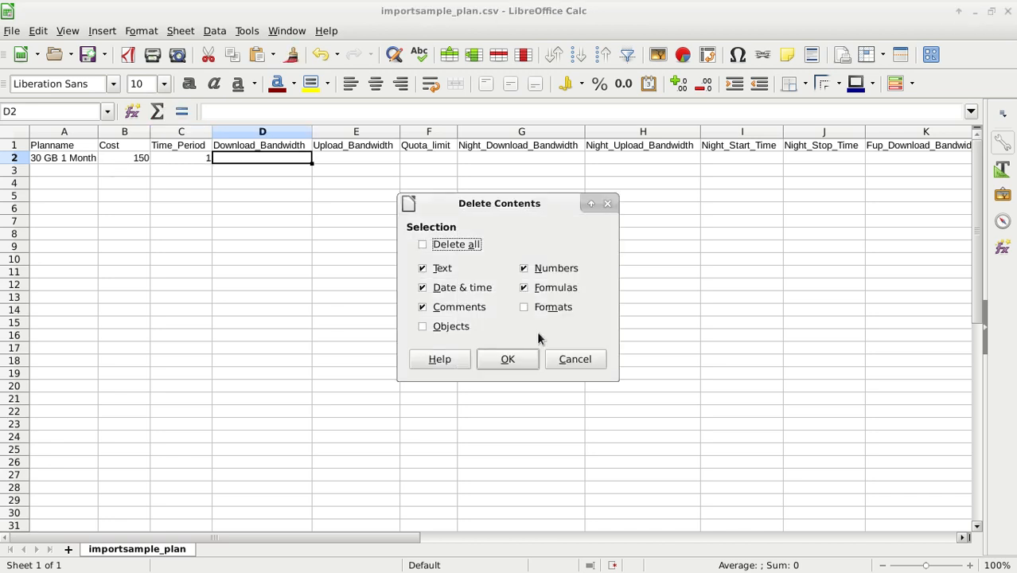
pyautogui.click(559, 365)
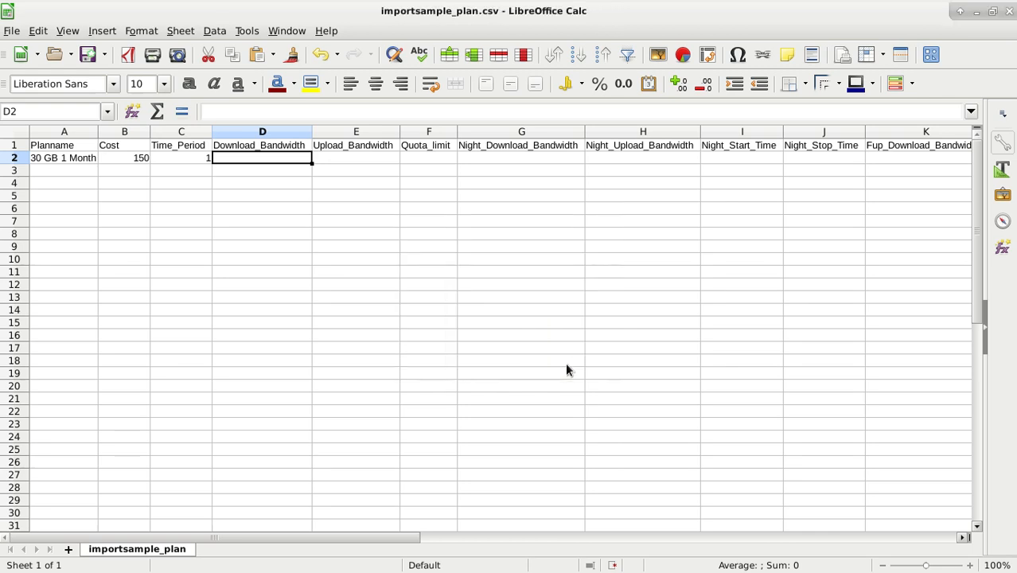
pyautogui.click(205, 159)
pyautogui.doubleClick(207, 159)
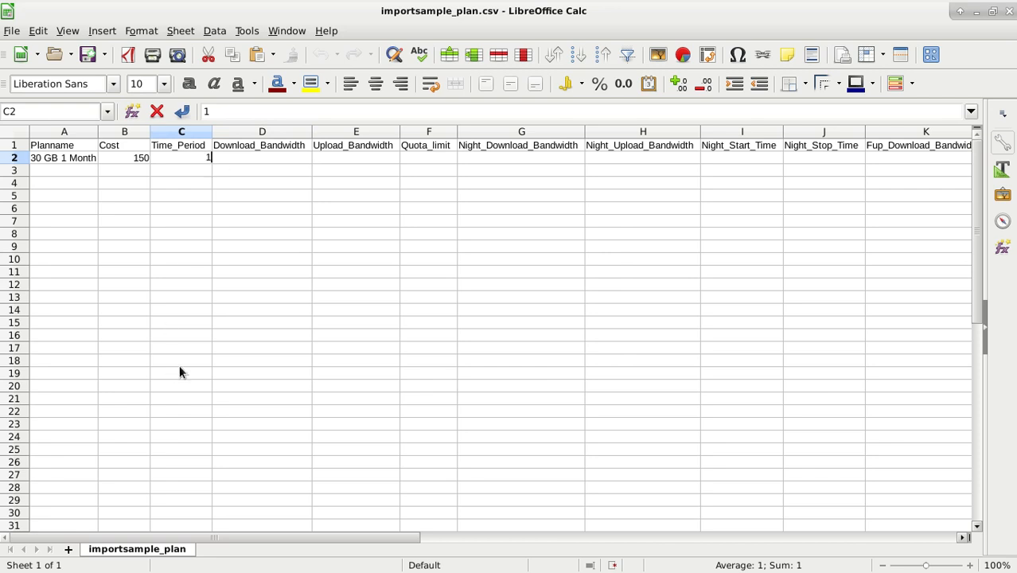
pyautogui.write('Month')
pyautogui.press('BackSpace')
pyautogui.press('BackSpace')
pyautogui.press('BackSpace')
pyautogui.press('BackSpace')
pyautogui.press('BackSpace')
pyautogui.write('ya')
pyautogui.press('BackSpace')
pyautogui.write('ear')
pyautogui.press('BackSpace')
pyautogui.press('BackSpace')
pyautogui.press('BackSpace')
pyautogui.write('aer')
pyautogui.press('BackSpace')
pyautogui.press('BackSpace')
pyautogui.press('BackSpace')
pyautogui.write('ear')
pyautogui.press('BackSpace')
pyautogui.press('BackSpace')
pyautogui.press('BackSpace')
pyautogui.press('BackSpace')
pyautogui.write('Y')
pyautogui.press('BackSpace')
pyautogui.write('Day')
pyautogui.press('BackSpace')
pyautogui.press('BackSpace')
pyautogui.press('BackSpace')
# Complete the first plan's Time_Period as 1M and begin its Download_Bandwidth in D2 with 10.
pyautogui.write('M')
pyautogui.press('Tab')
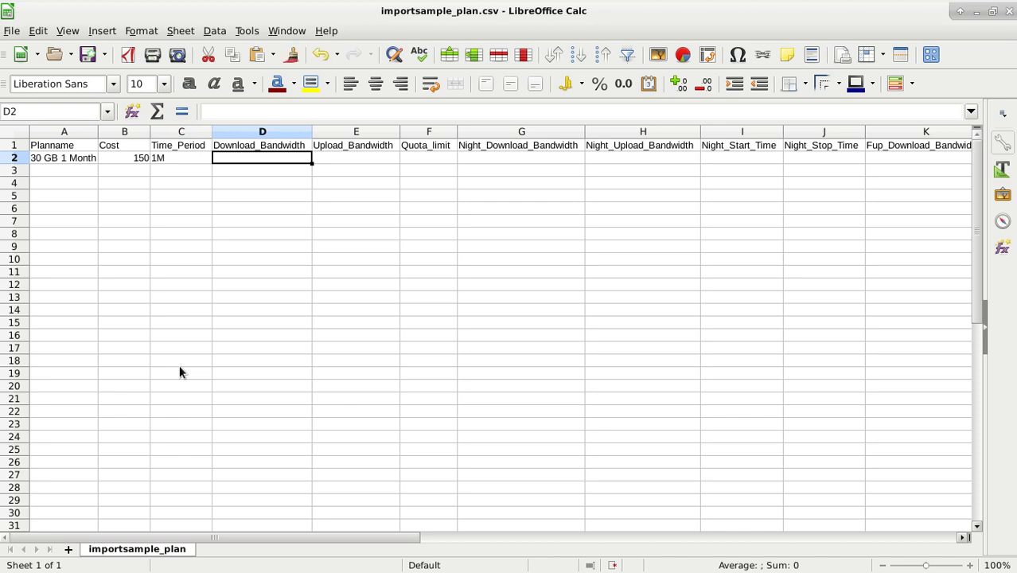
pyautogui.write('10')
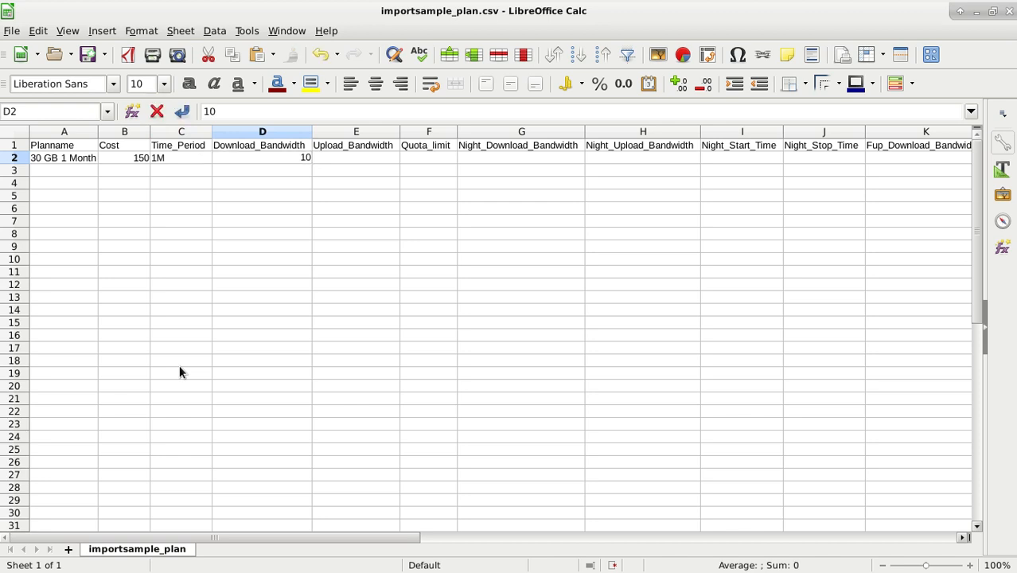
pyautogui.write('Mbps')
pyautogui.press('BackSpace')
pyautogui.press('BackSpace')
pyautogui.press('BackSpace')
pyautogui.press('BackSpace')
pyautogui.write('Kbps')
pyautogui.press('BackSpace')
pyautogui.press('BackSpace')
pyautogui.press('BackSpace')
pyautogui.press('BackSpace')
# Complete the first plan's Download_Bandwidth as 10M, set Upload_Bandwidth to 15M and begin the Quota_limit with 1.
pyautogui.write('M')
pyautogui.press('Tab')
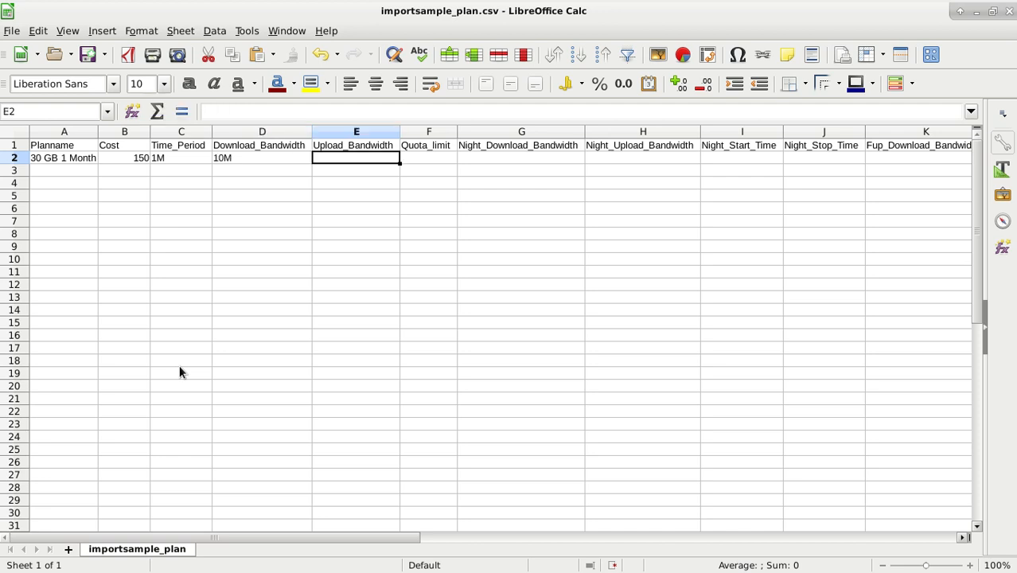
pyautogui.write('15M')
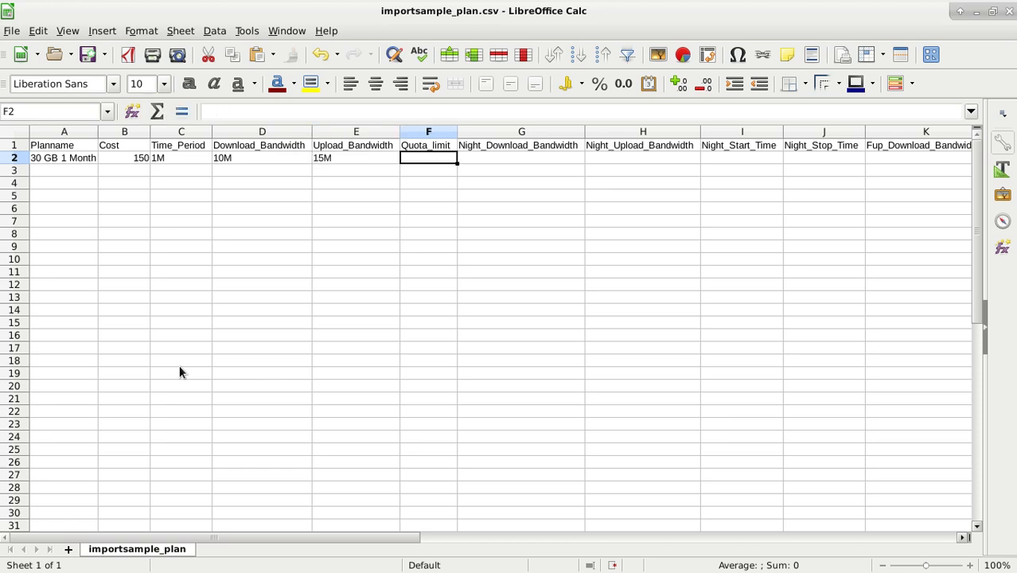
pyautogui.press('Tab')
pyautogui.write('1')
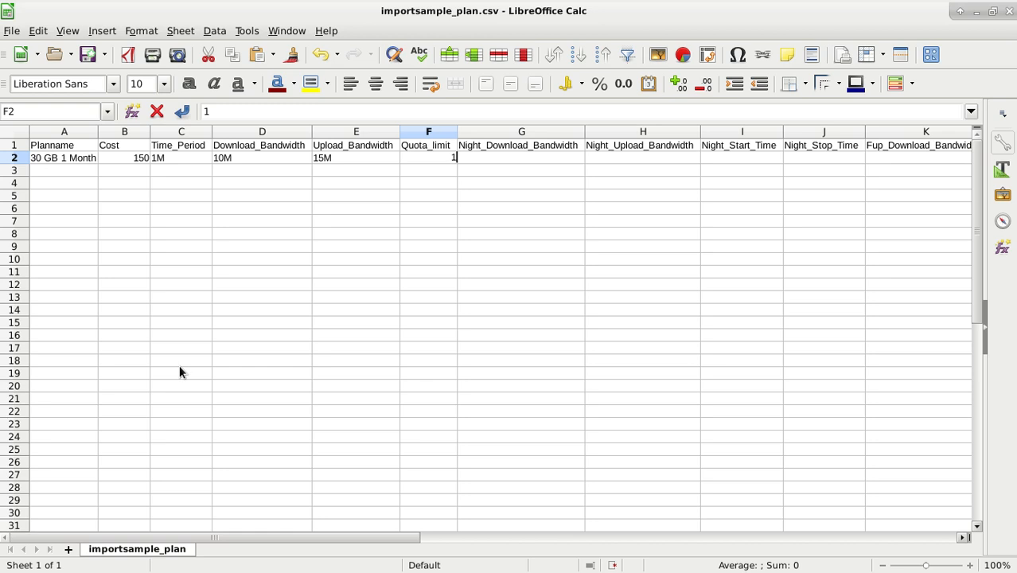
pyautogui.write('GB')
pyautogui.press('BackSpace')
pyautogui.press('BackSpace')
pyautogui.write('TB')
pyautogui.press('BackSpace')
pyautogui.press('BackSpace')
pyautogui.write('MB')
pyautogui.press('BackSpace')
pyautogui.press('BackSpace')
# Complete the first plan's Quota_limit as 1G, leaving its night and FUP fields blank.
pyautogui.write('G')
pyautogui.press('Tab')
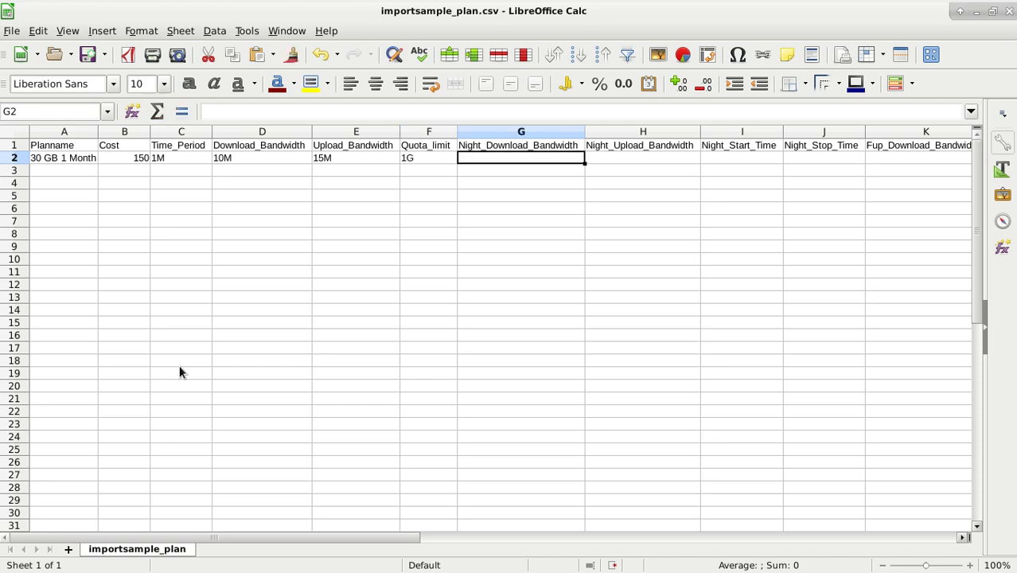
pyautogui.press('Tab')
pyautogui.press('Tab')
pyautogui.press('Tab')
pyautogui.press('Tab')
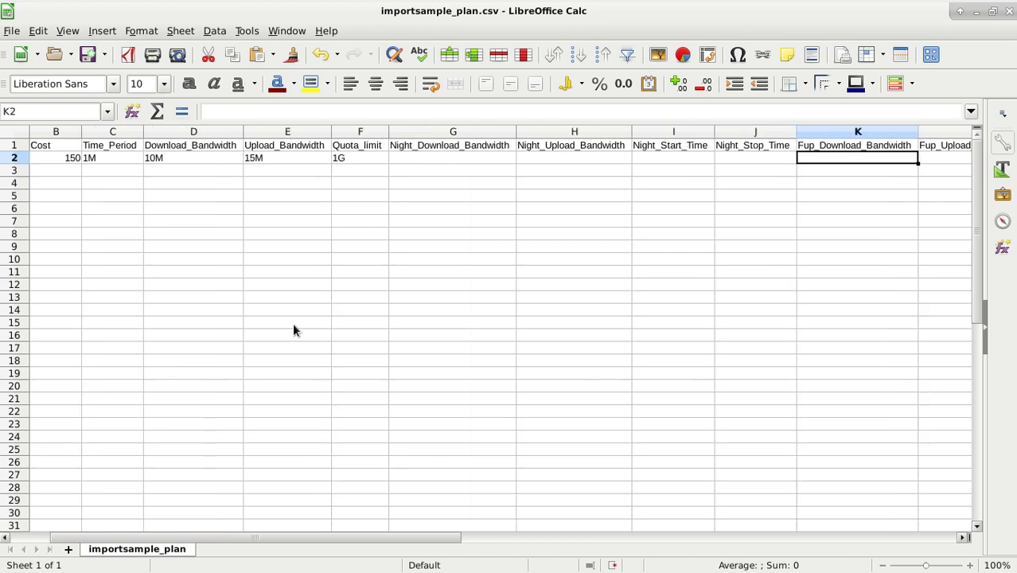
pyautogui.press('Tab')
pyautogui.press('Tab')
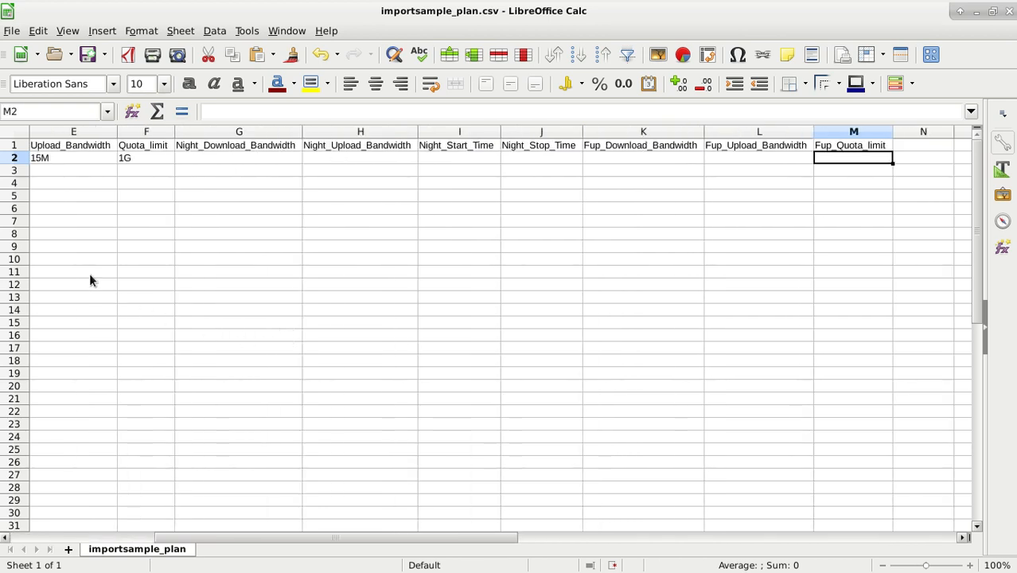
# Start a second plan in row 3 with the name "N150 GB 1Day" and a cost of 100.
pyautogui.moveTo(314, 539); pyautogui.dragTo(165, 547)
pyautogui.click(45, 172)
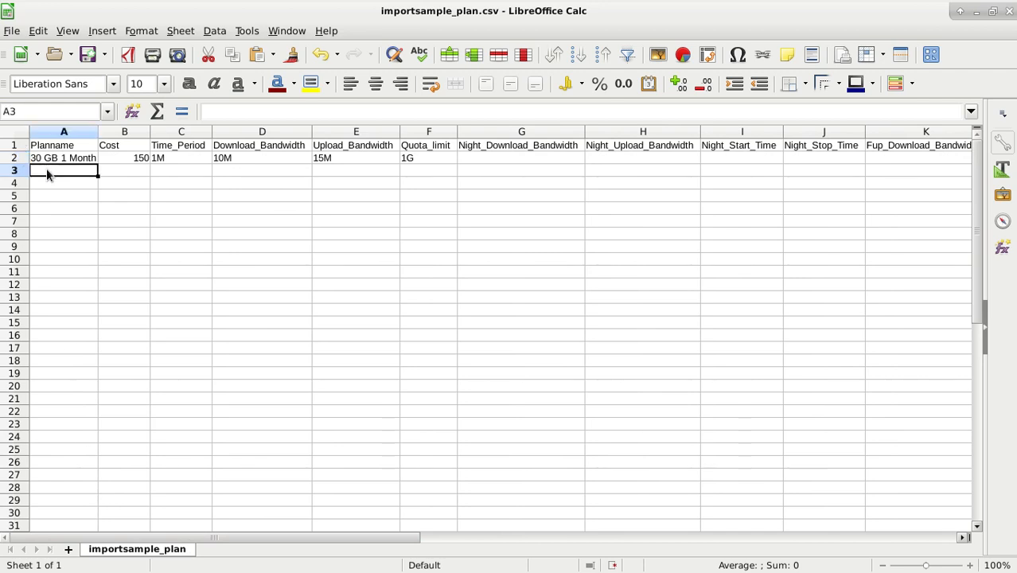
pyautogui.write('N')
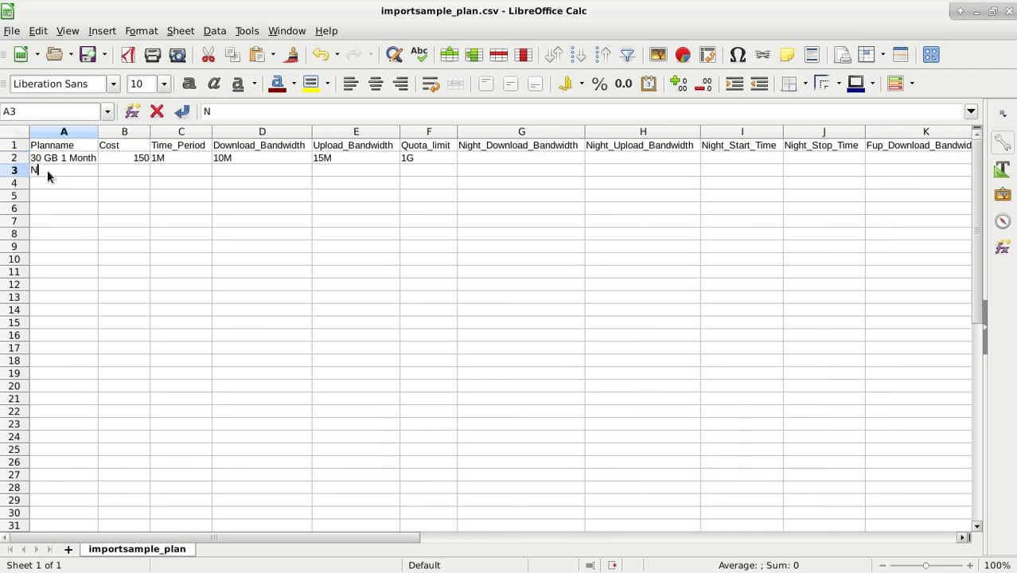
pyautogui.write('150 GB 1D')
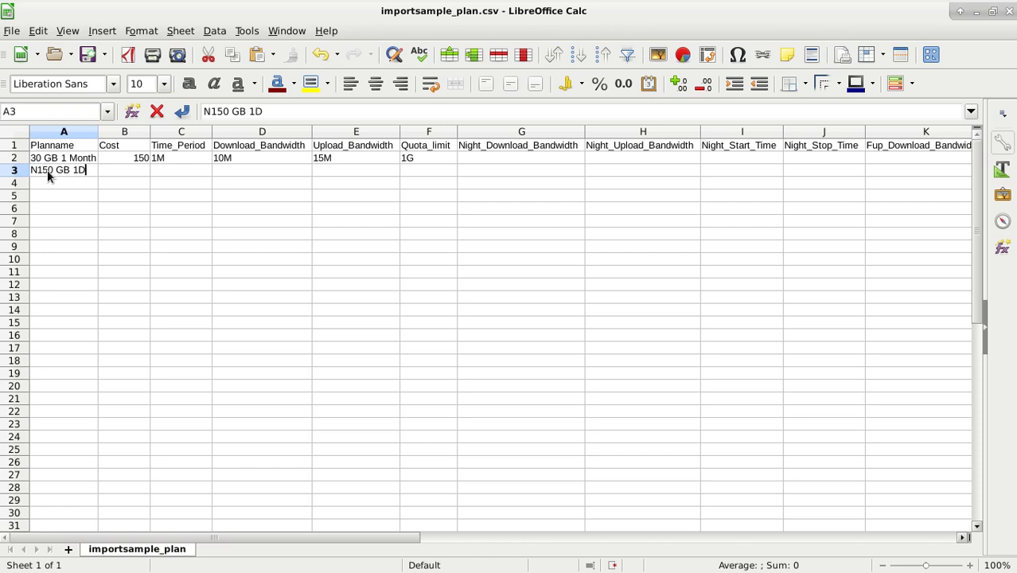
pyautogui.write('ay')
pyautogui.press('Tab')
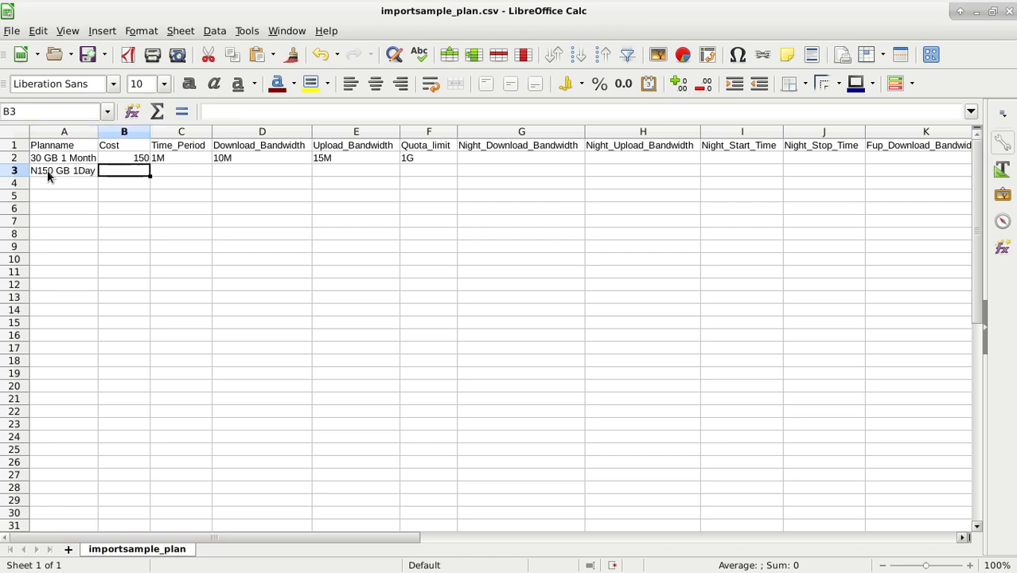
pyautogui.write('100')
pyautogui.press('Tab')
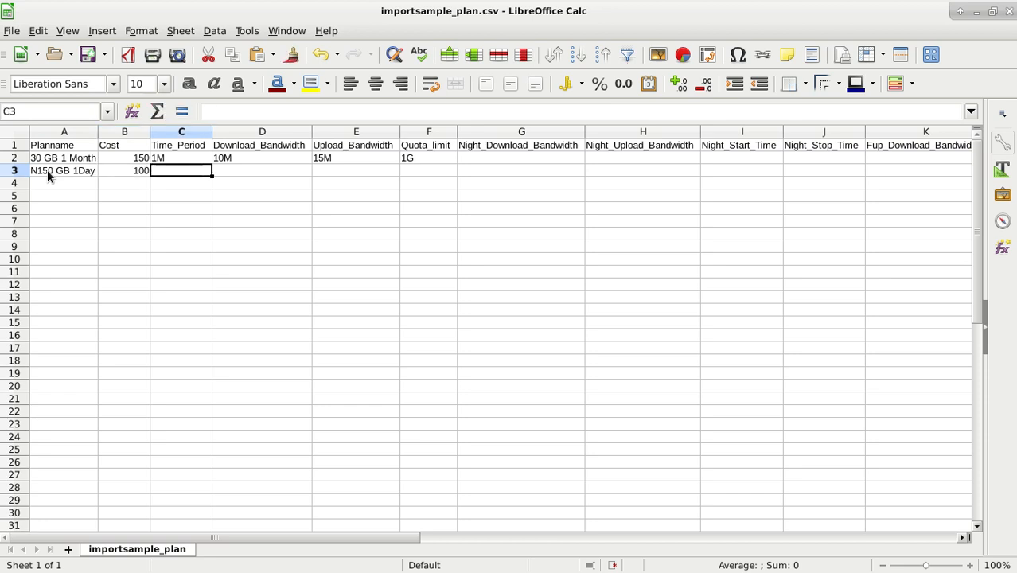
# Set the second plan's Time_Period in C3 to 1D.
pyautogui.write('1M')
pyautogui.press('Tab')
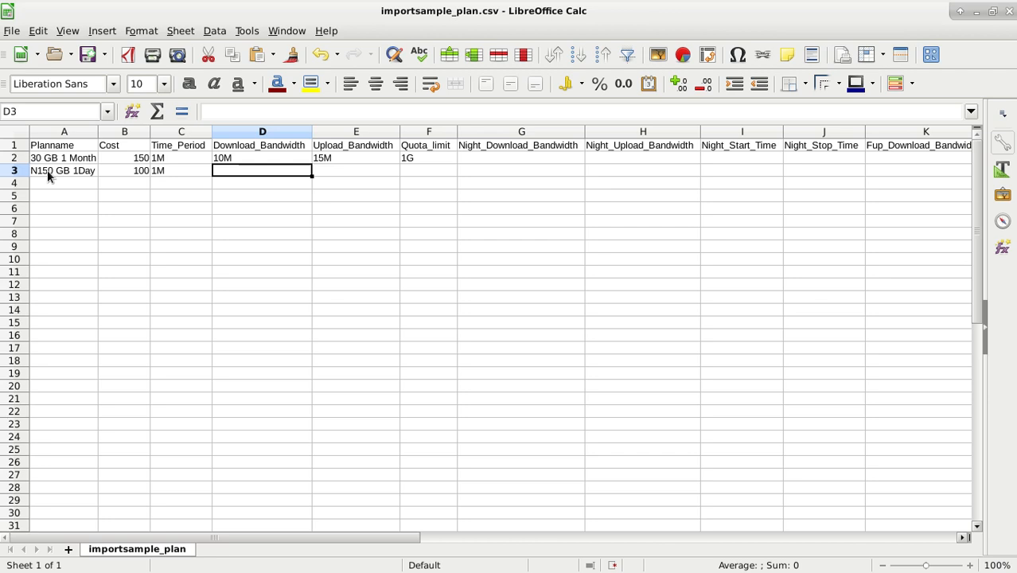
pyautogui.press('BackSpace')
pyautogui.click(535, 361)
pyautogui.click(175, 177)
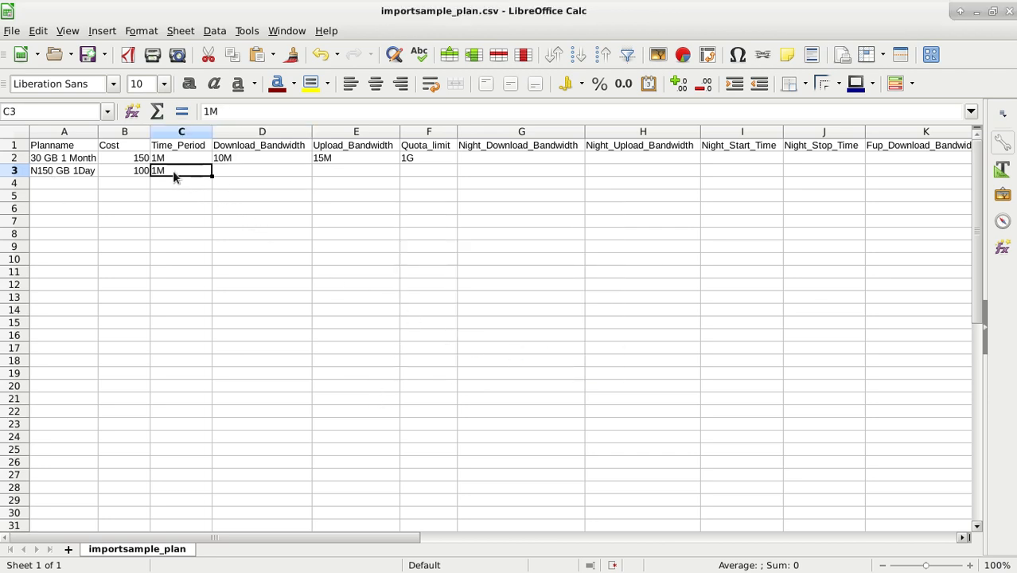
pyautogui.doubleClick(171, 176)
pyautogui.press('BackSpace')
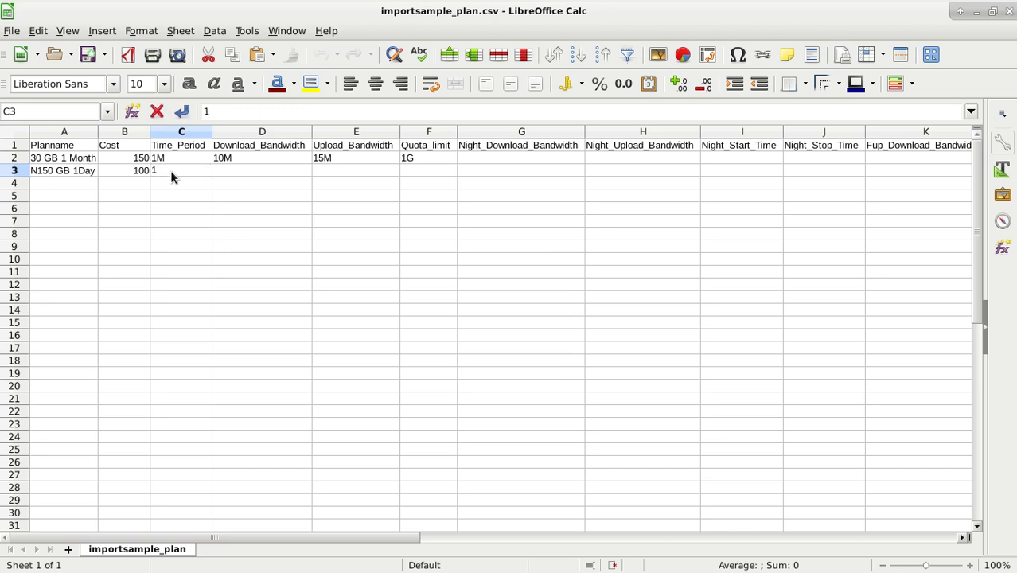
pyautogui.write('D')
pyautogui.press('Tab')
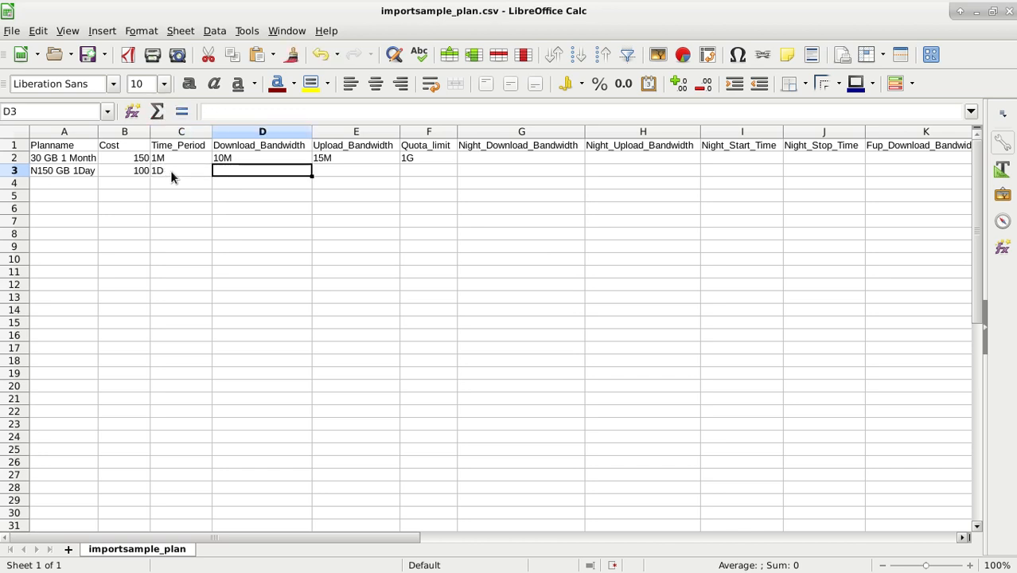
# Set the second plan's Download_Bandwidth to 15M and its Upload_Bandwidth to 16M.
pyautogui.write('15')
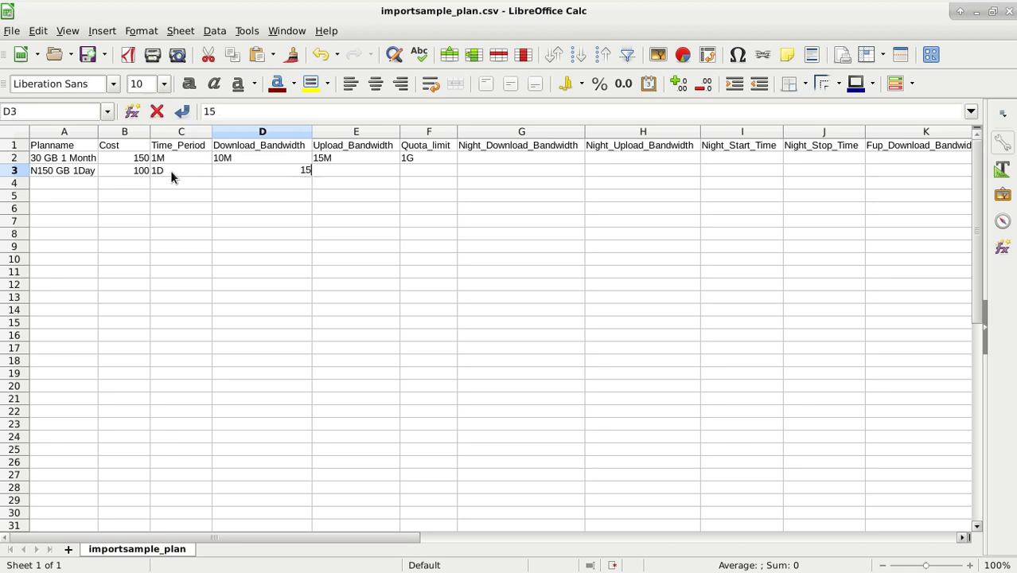
pyautogui.write('M')
pyautogui.press('Tab')
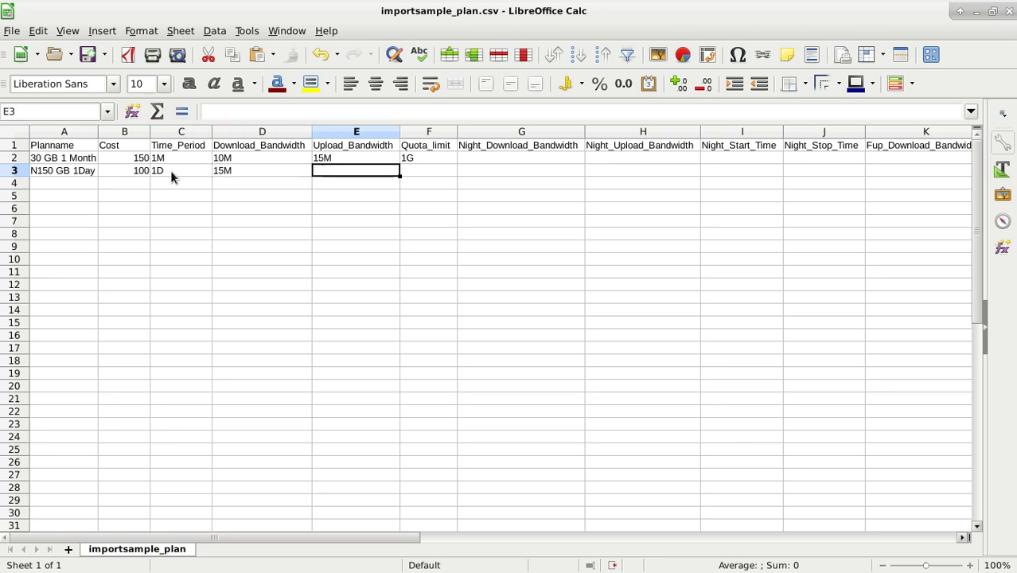
pyautogui.write('16M')
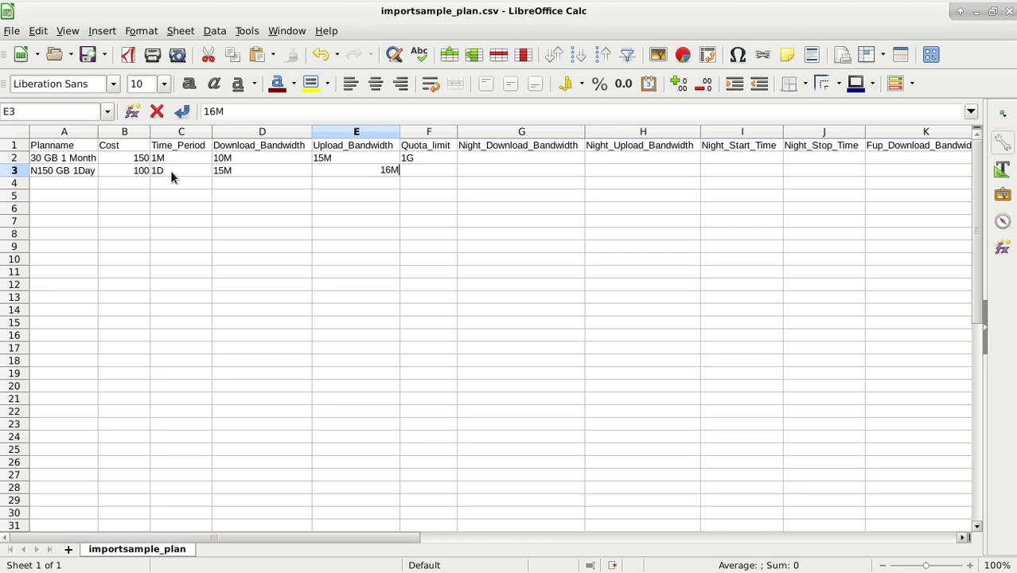
# Leave the second plan's Quota_limit blank and set its Night_Download_Bandwidth to 75M and Night_Upload_Bandwidth to 70M.
pyautogui.press('Tab')
pyautogui.press('Tab')
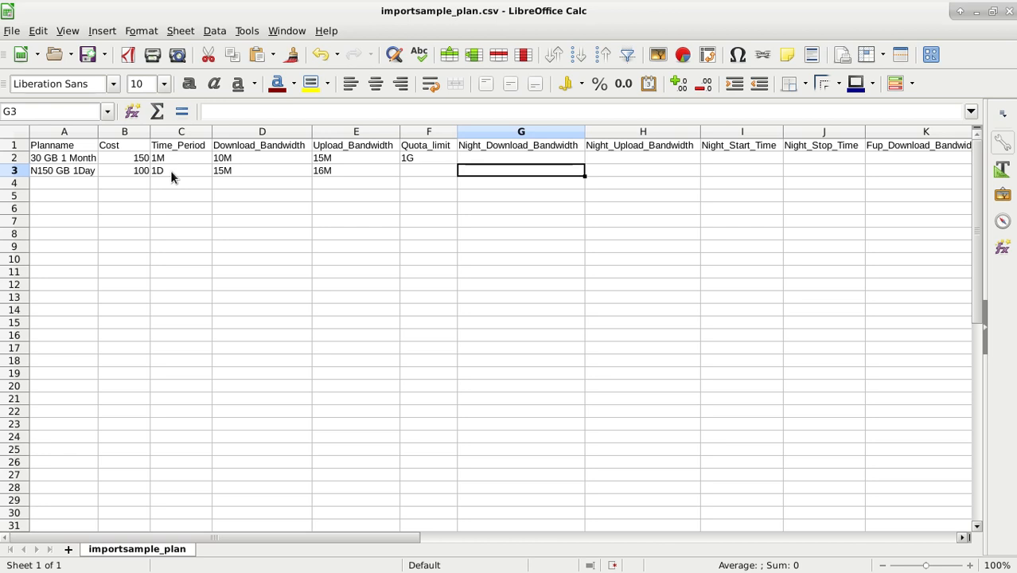
pyautogui.write('75M')
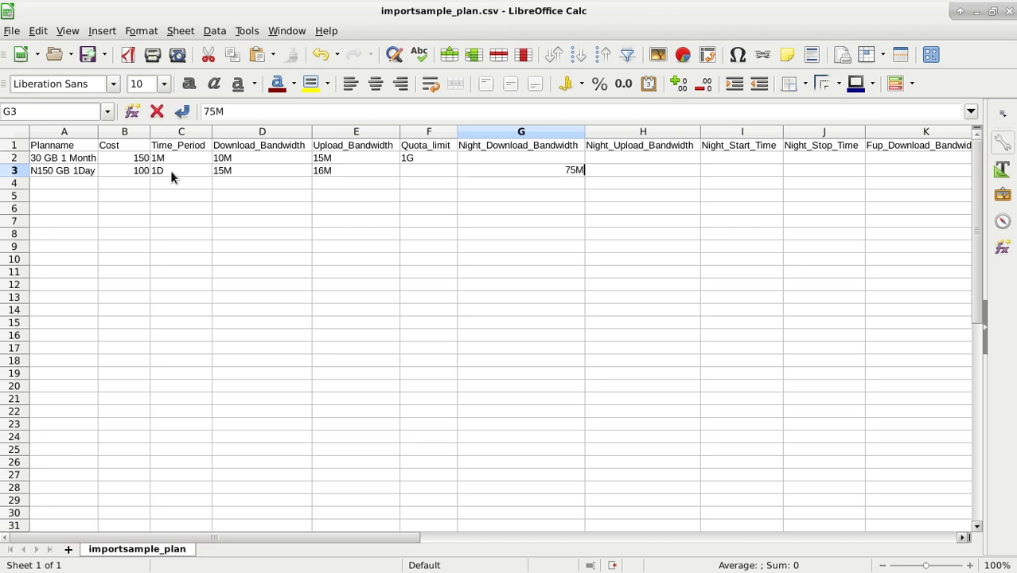
pyautogui.press('Tab')
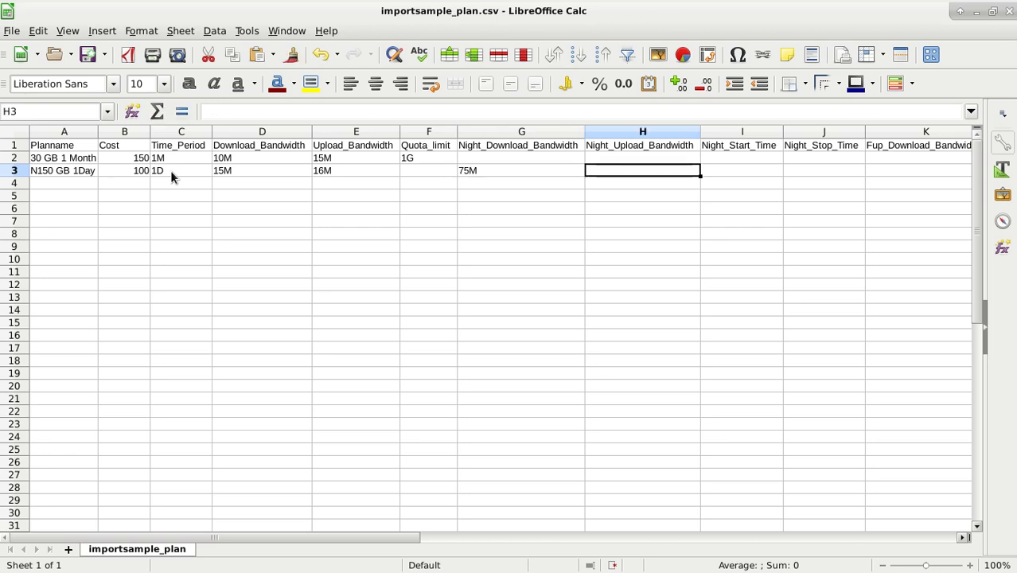
pyautogui.write('70')
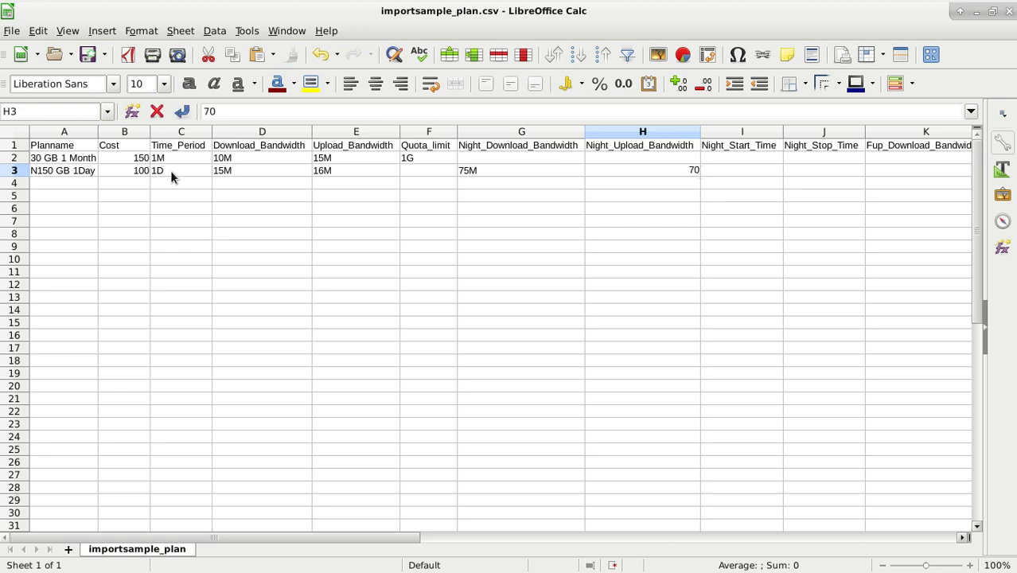
pyautogui.write('M')
pyautogui.press('Tab')
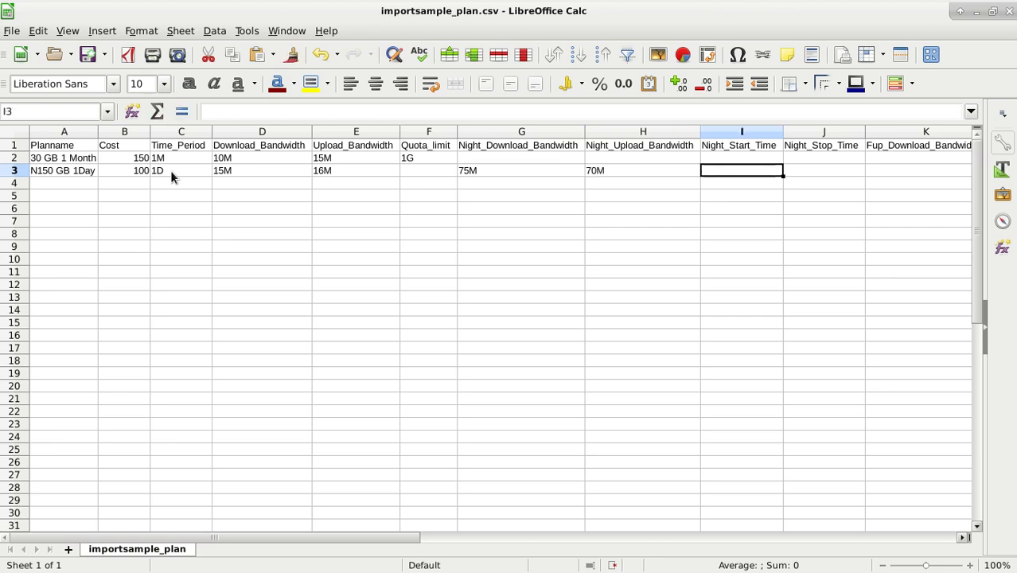
# Set the second plan's Night_Start_Time to 23:00:00 and Night_Stop_Time to 16:00:00, leaving its FUP fields blank.
pyautogui.write('23:')
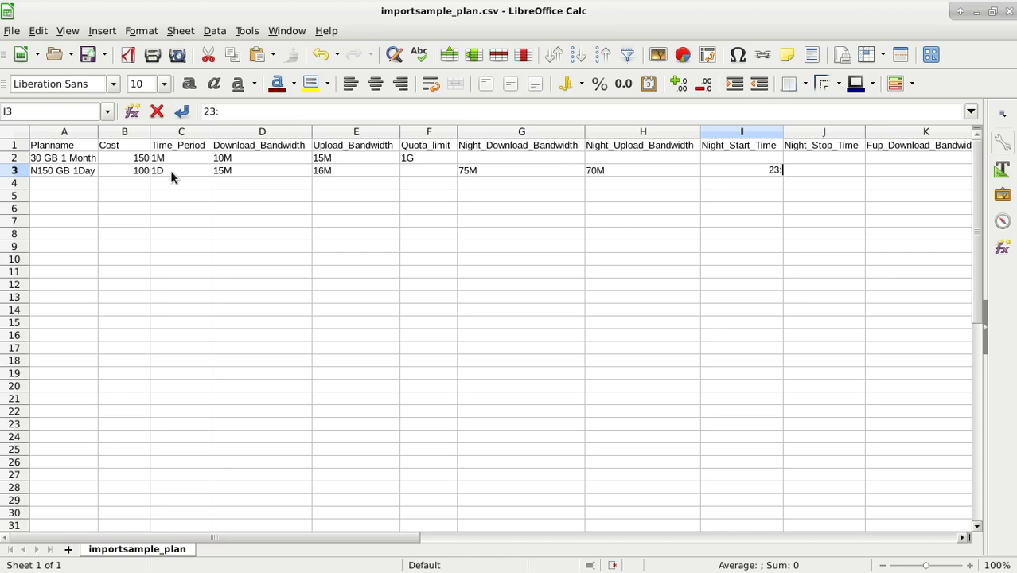
pyautogui.write('00:00')
pyautogui.press('Tab')
pyautogui.write('0')
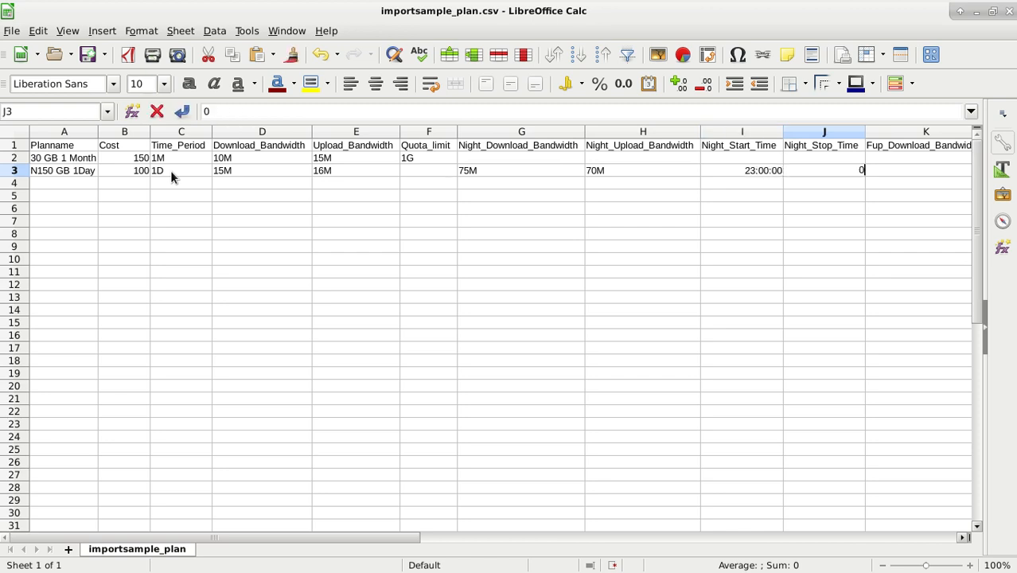
pyautogui.press('BackSpace')
pyautogui.write('16:00:00')
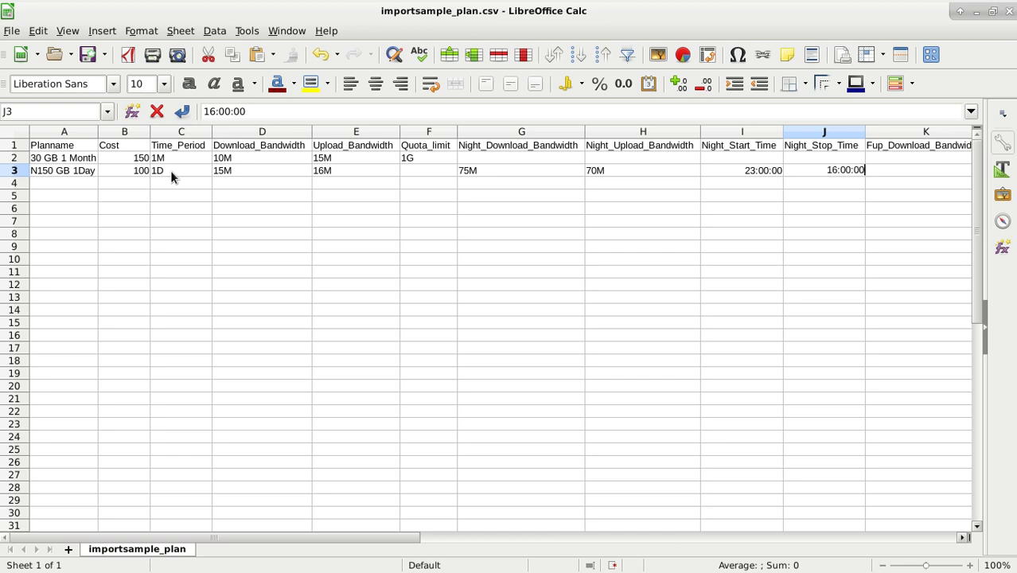
pyautogui.press('Tab')
pyautogui.press('Tab')
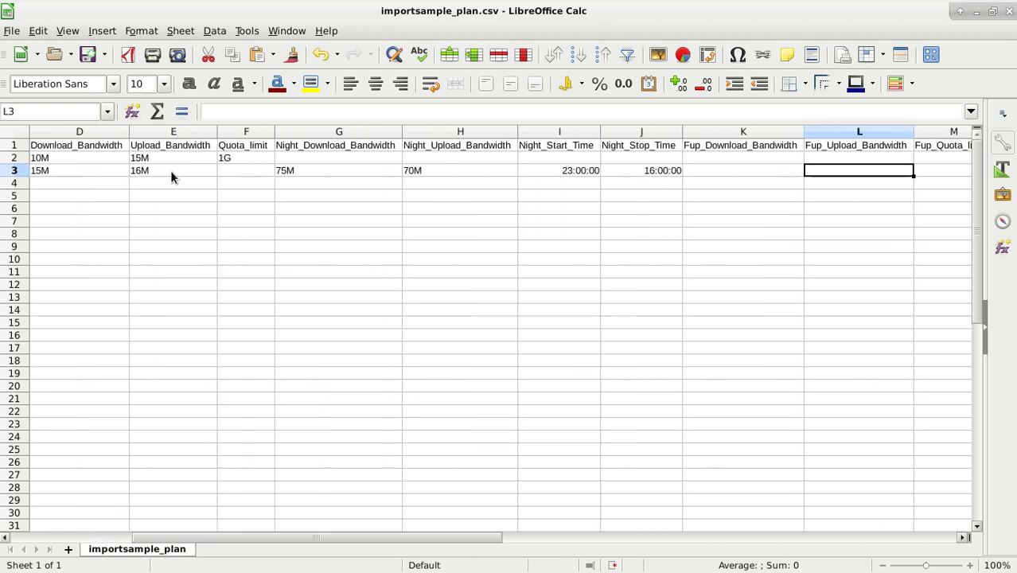
pyautogui.press('Tab')
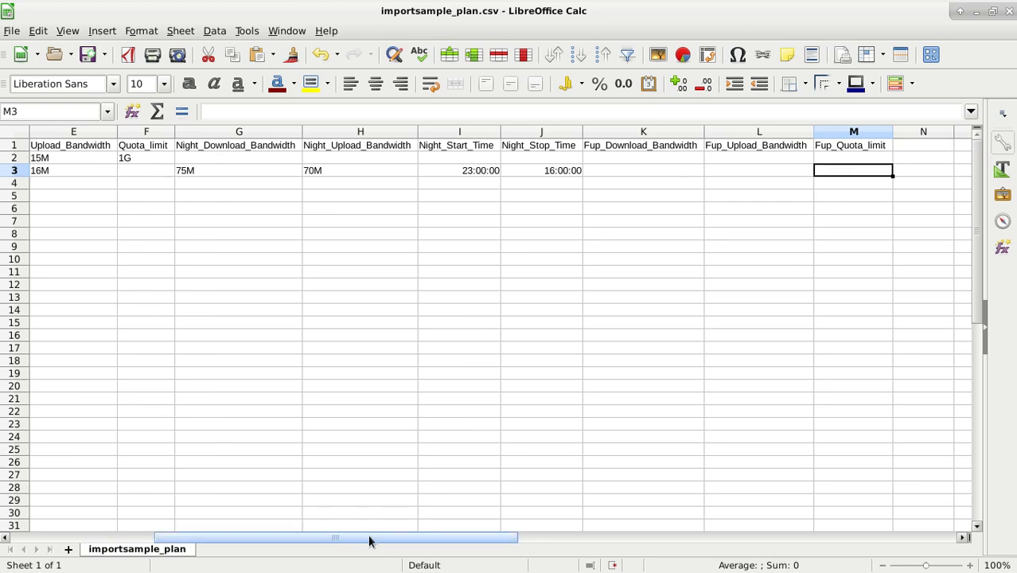
# Start a third plan in row 4 with the name "1Month UL".
pyautogui.moveTo(370, 538); pyautogui.dragTo(196, 538)
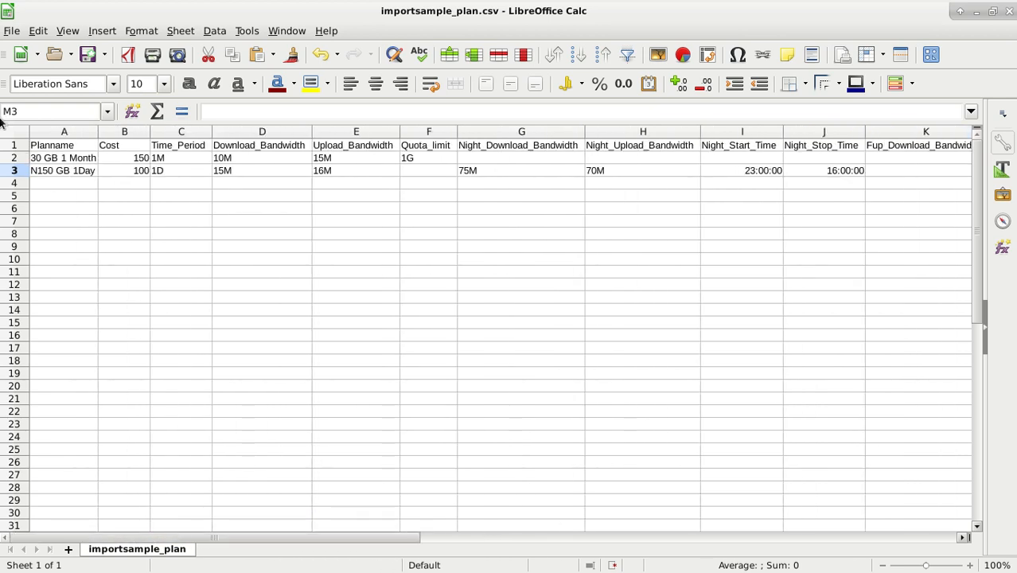
pyautogui.click(43, 184)
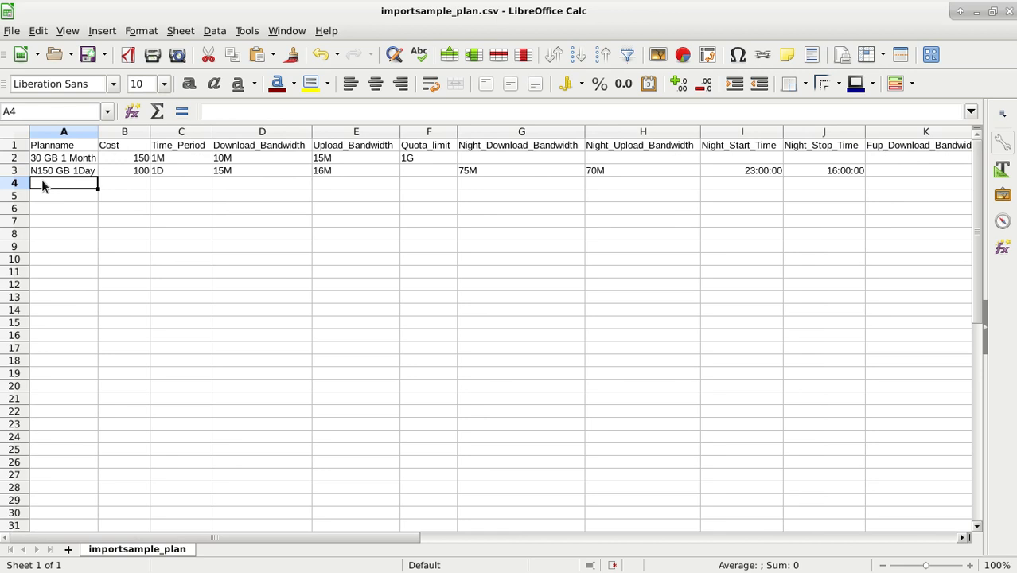
pyautogui.write('1')
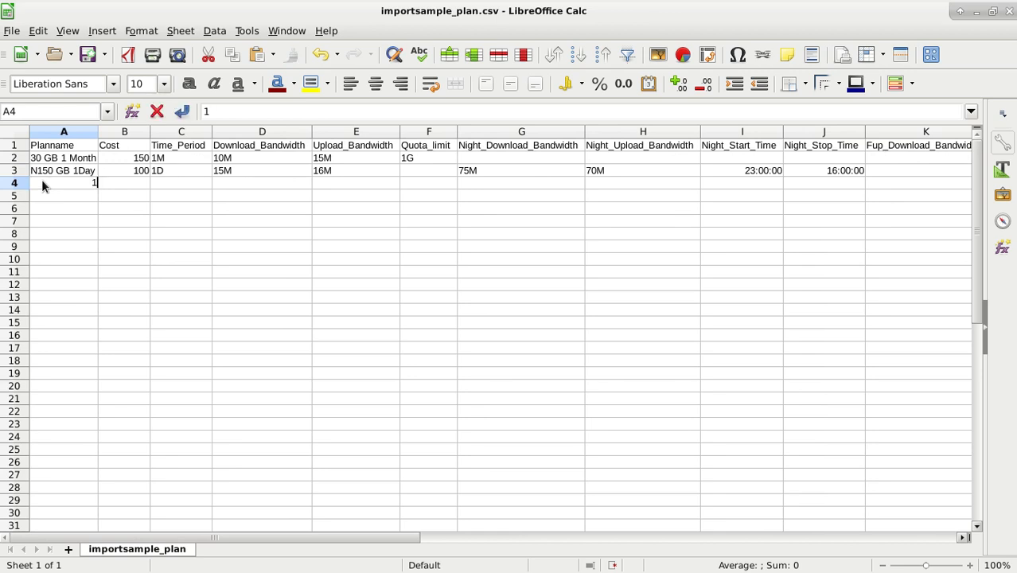
pyautogui.press('Tab')
pyautogui.press('BackSpace')
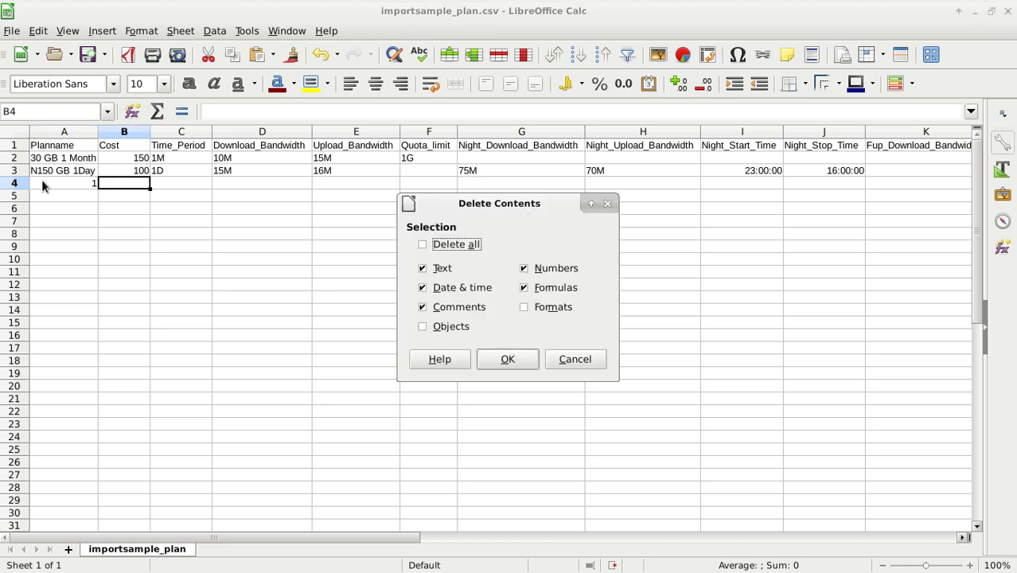
pyautogui.click(561, 359)
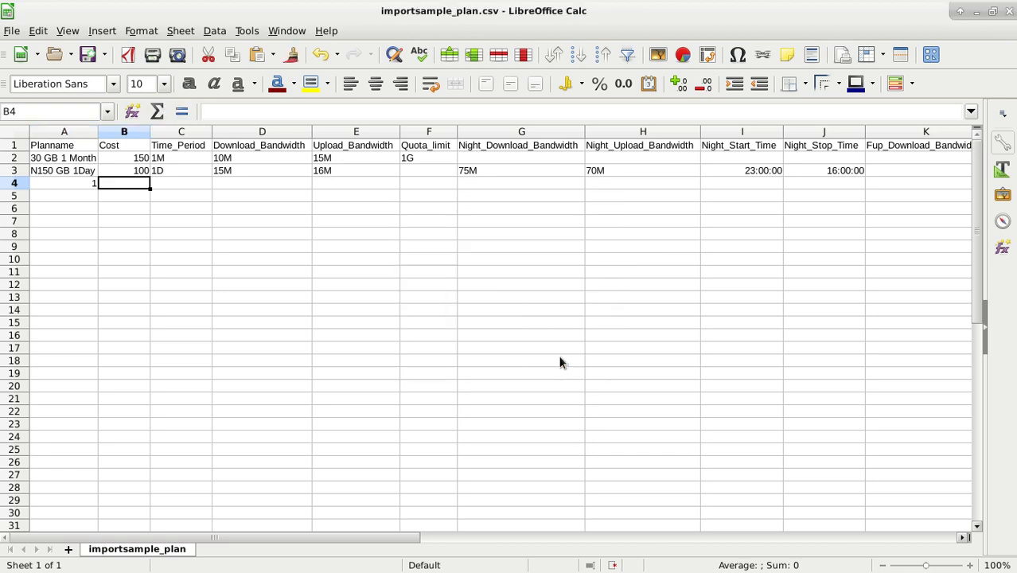
pyautogui.click(88, 183)
pyautogui.doubleClick(96, 182)
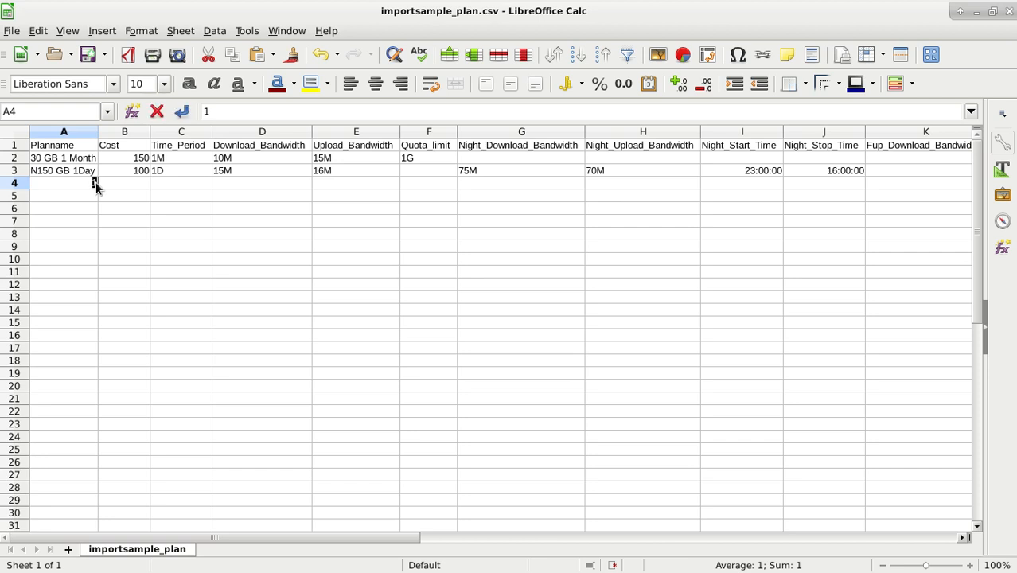
pyautogui.click(97, 184)
pyautogui.write('Month')
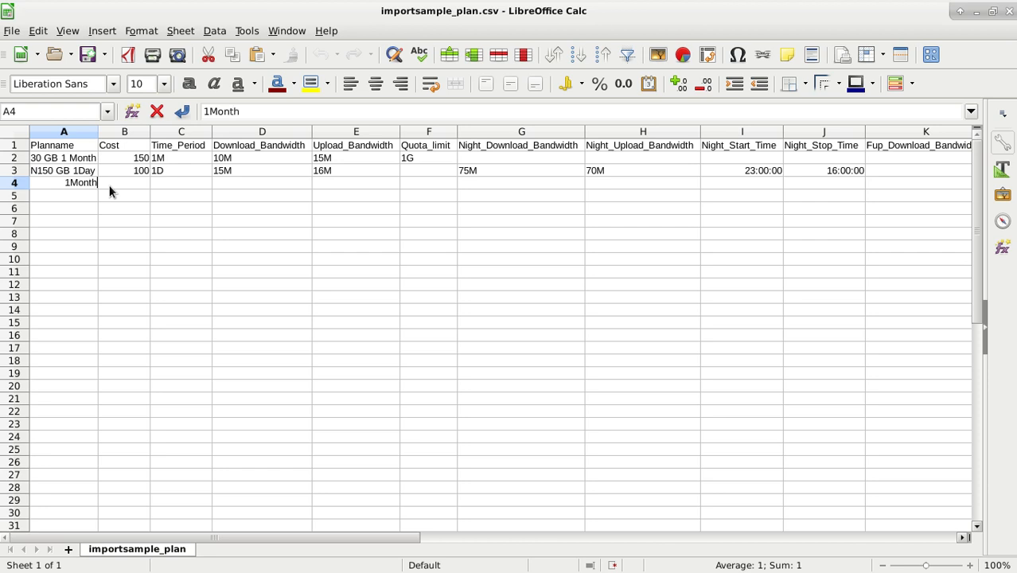
pyautogui.write(' UL')
pyautogui.click(110, 187)
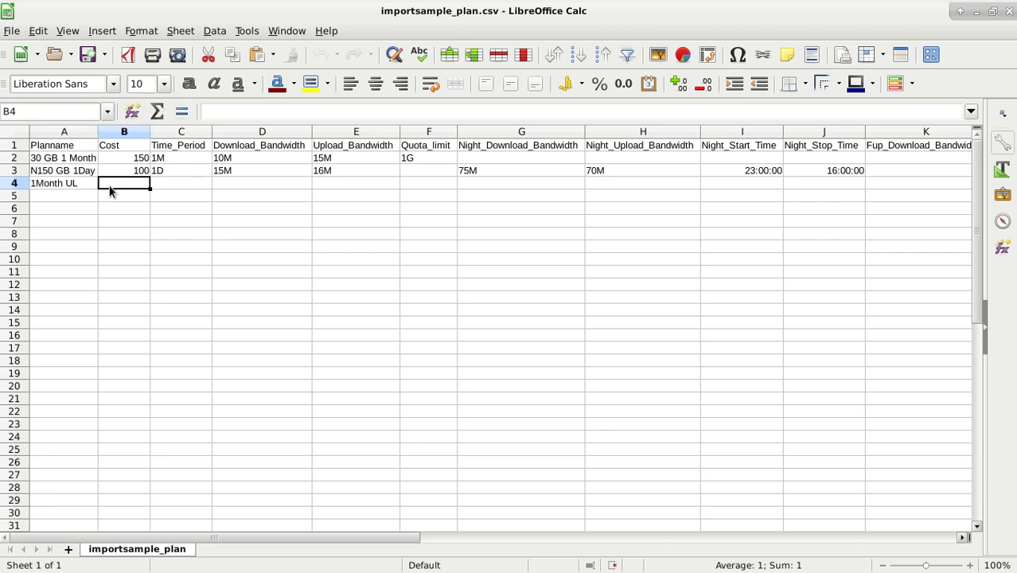
# Set the third plan's Cost to 300 and its Time_Period to 1M.
pyautogui.write('300')
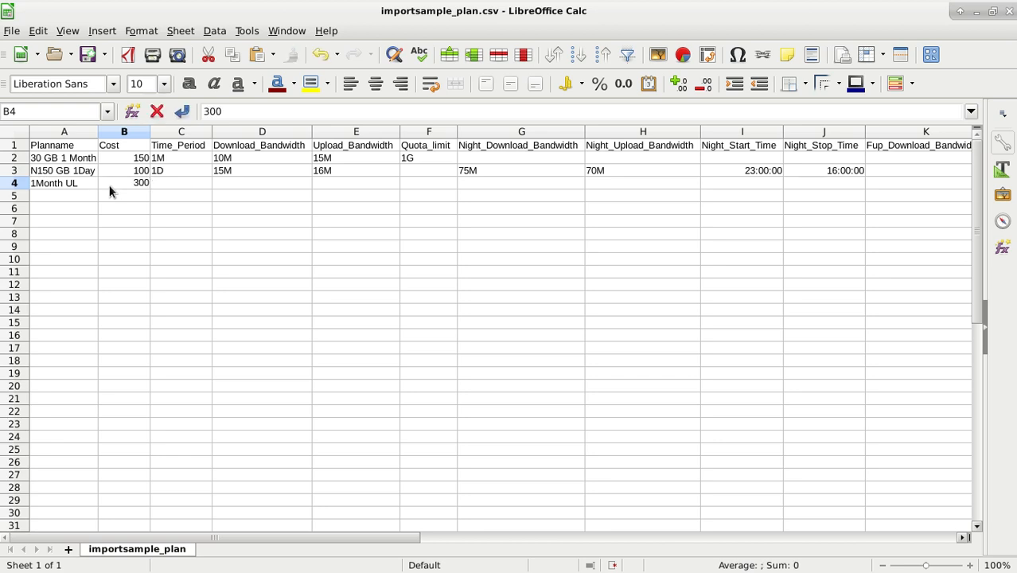
pyautogui.press('Tab')
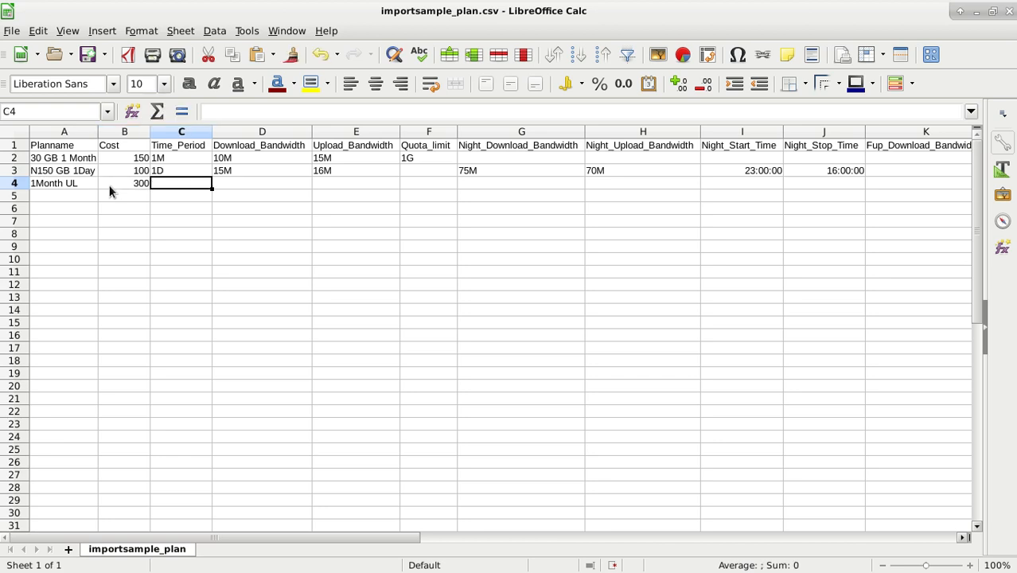
pyautogui.write('1M')
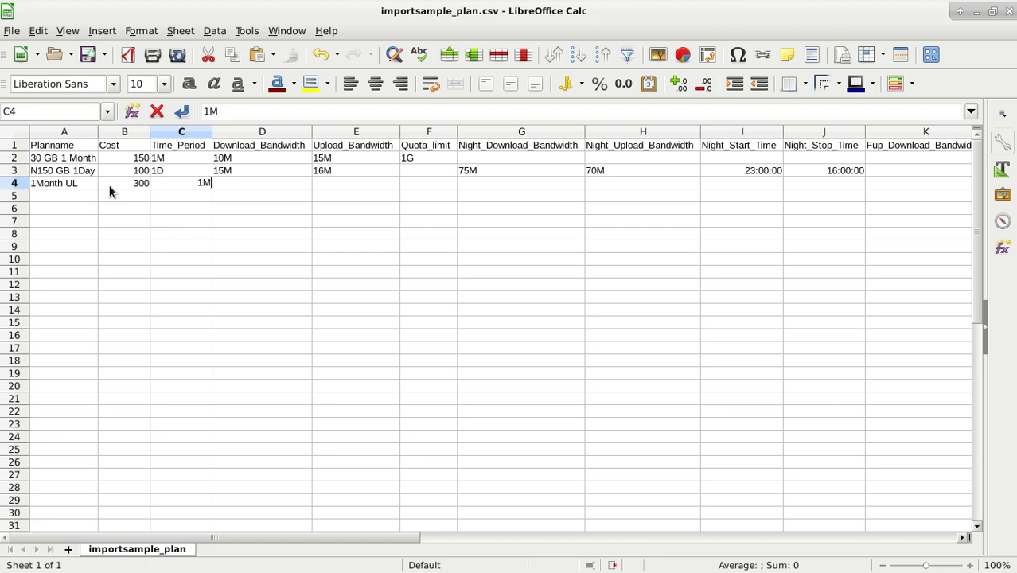
pyautogui.press('Tab')
# Set the third plan's Download_Bandwidth to 150M and its Upload_Bandwidth to 160M.
pyautogui.write('150')
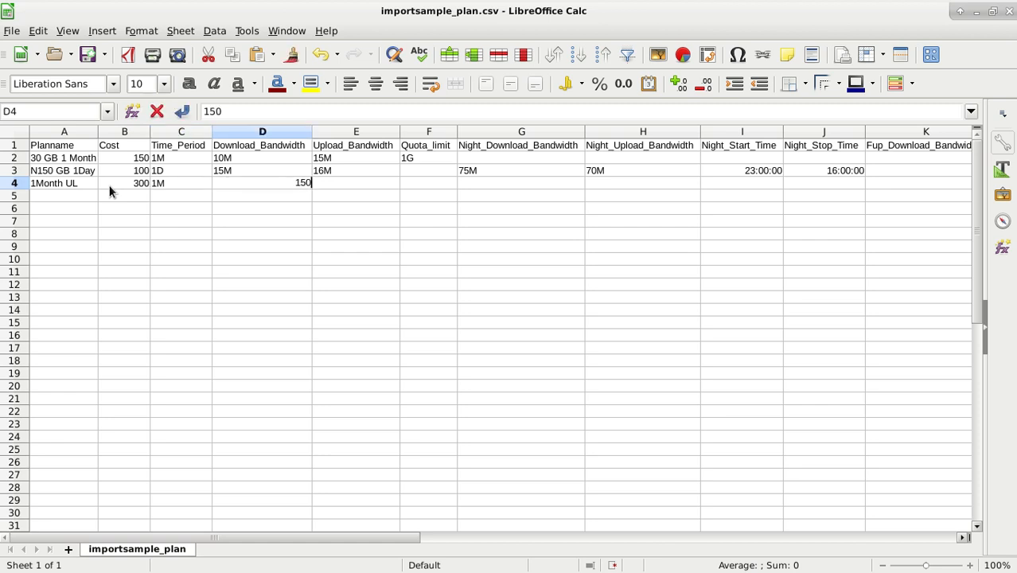
pyautogui.write('M')
pyautogui.press('Tab')
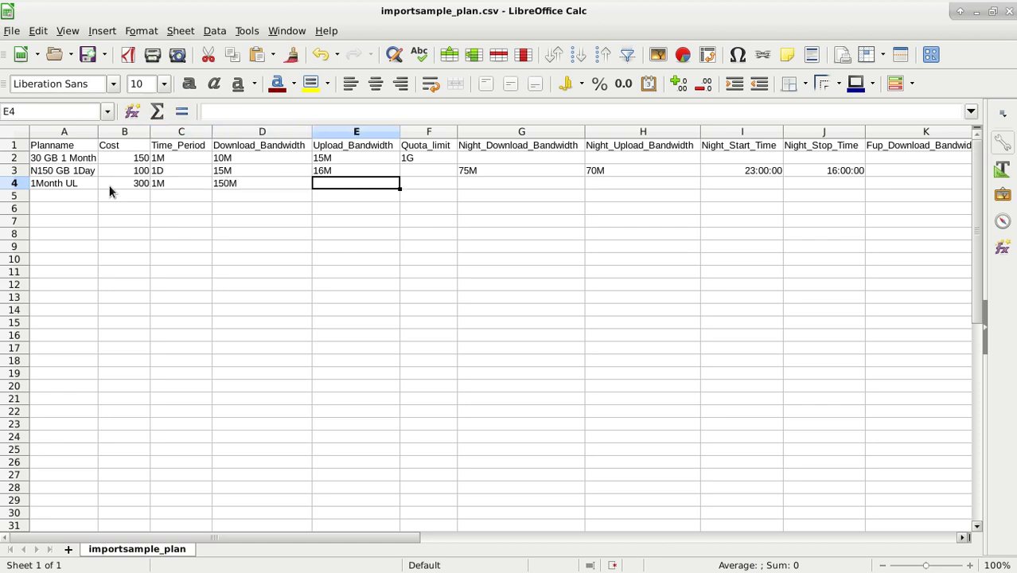
pyautogui.write('160M')
pyautogui.press('Tab')
# Leave the third plan's quota and night fields blank and set its Fup_Download_Bandwidth and Fup_Upload_Bandwidth to 15M each.
pyautogui.press('Tab')
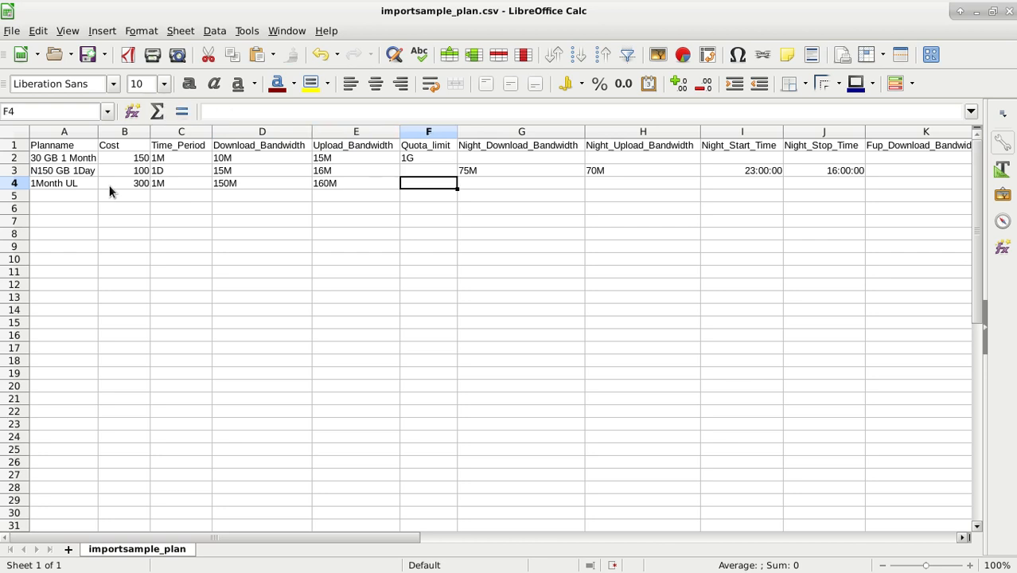
pyautogui.press('Tab')
pyautogui.press('Tab')
pyautogui.press('Tab')
pyautogui.press('Tab')
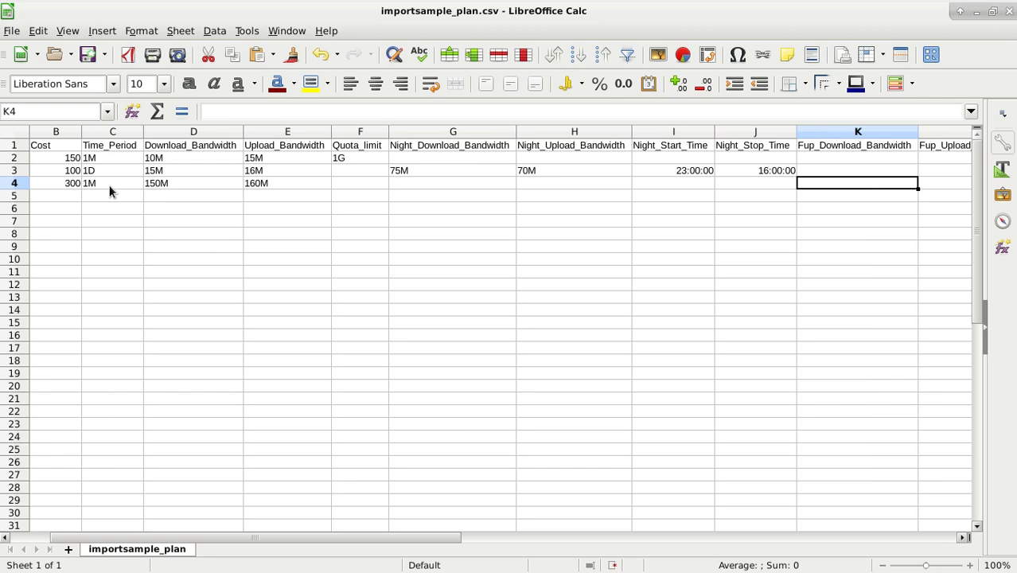
pyautogui.write('15M')
pyautogui.press('Tab')
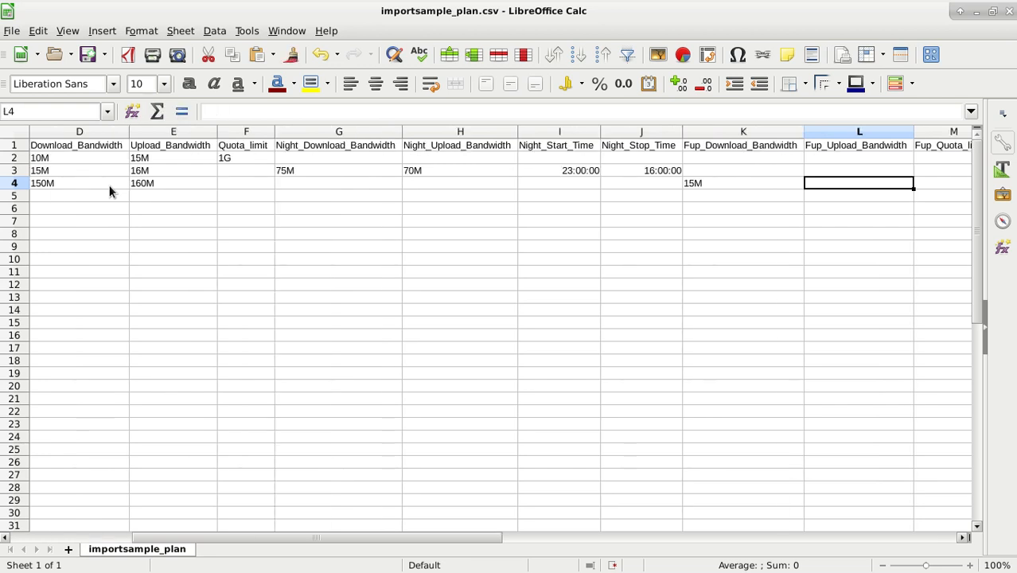
pyautogui.write('15M')
pyautogui.press('Tab')
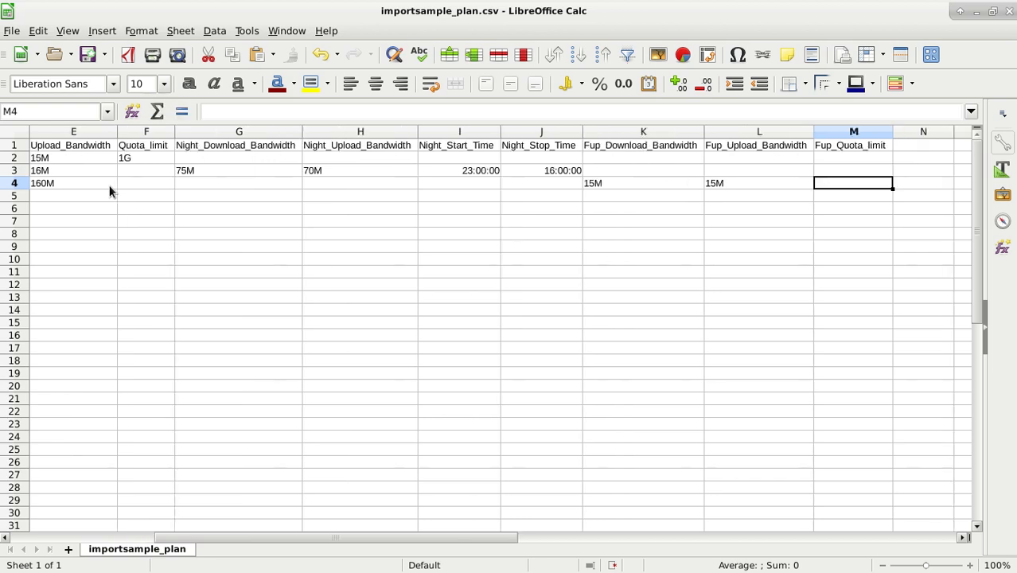
# Set the third plan's Fup_Quota_limit to 2G and save the file, keeping the Text CSV format.
pyautogui.write('2')
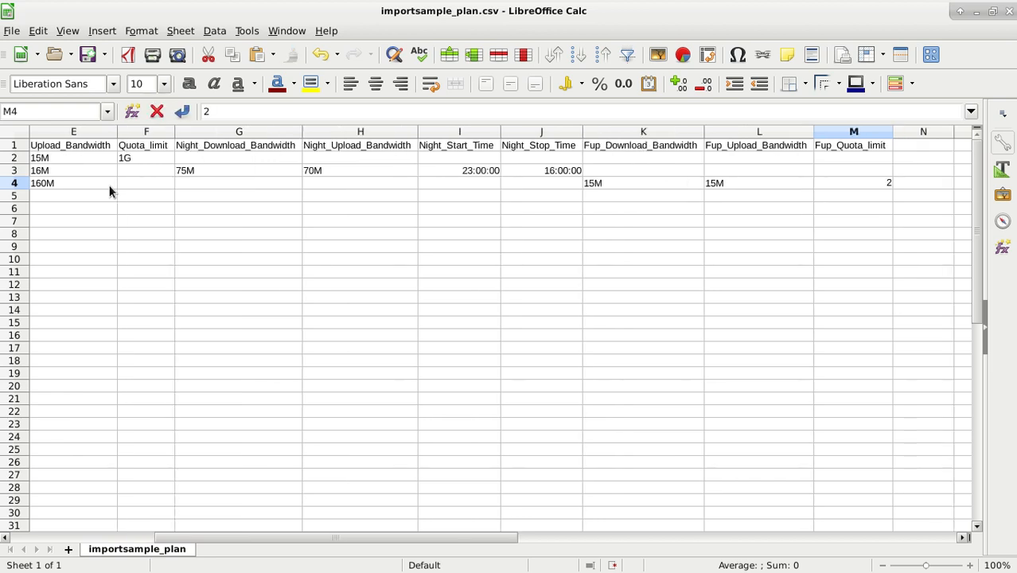
pyautogui.write('G')
pyautogui.hotkey('ctrl', 's')
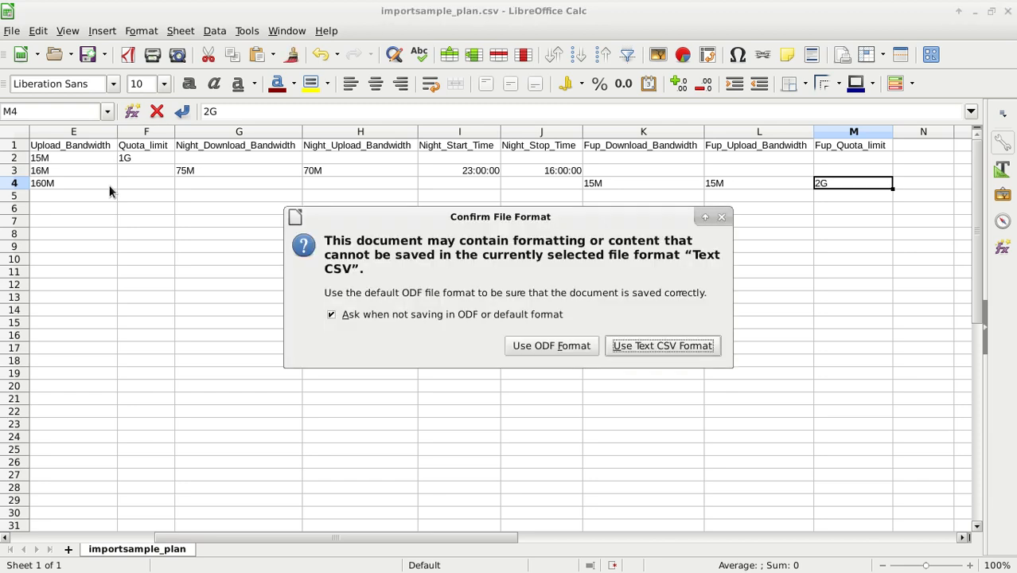
pyautogui.click(654, 347)
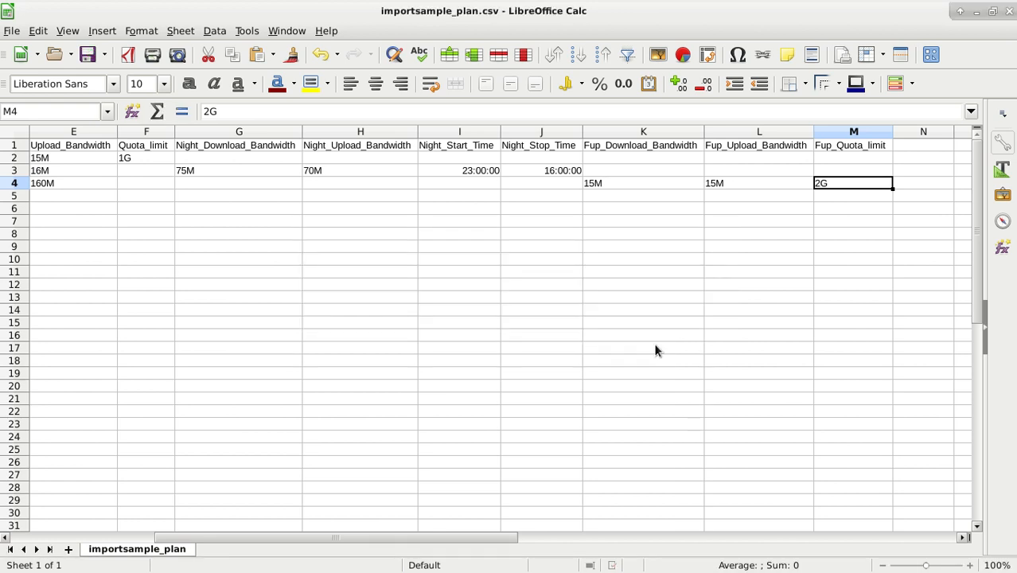
# Switch to PHP Radius's Import Plans page and upload importsample_plan.csv from the Downloads folder.
pyautogui.hotkey('alt', 'Tab')
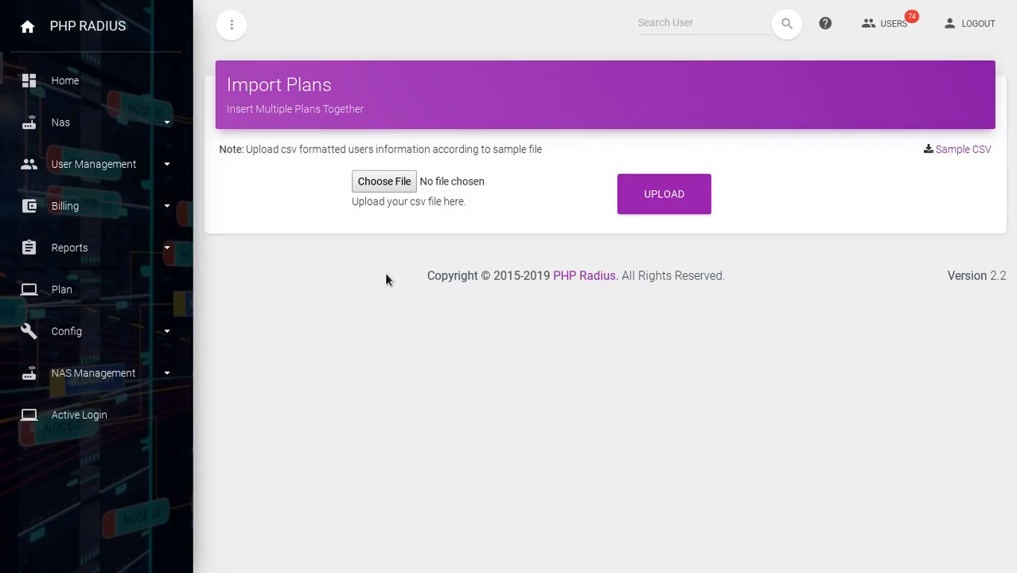
pyautogui.click(376, 185)
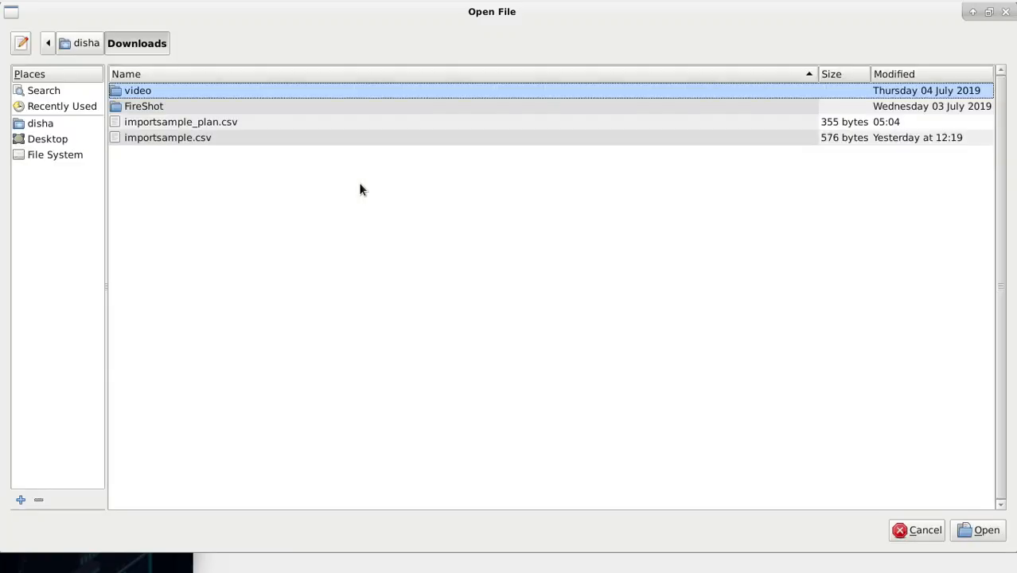
pyautogui.click(144, 138)
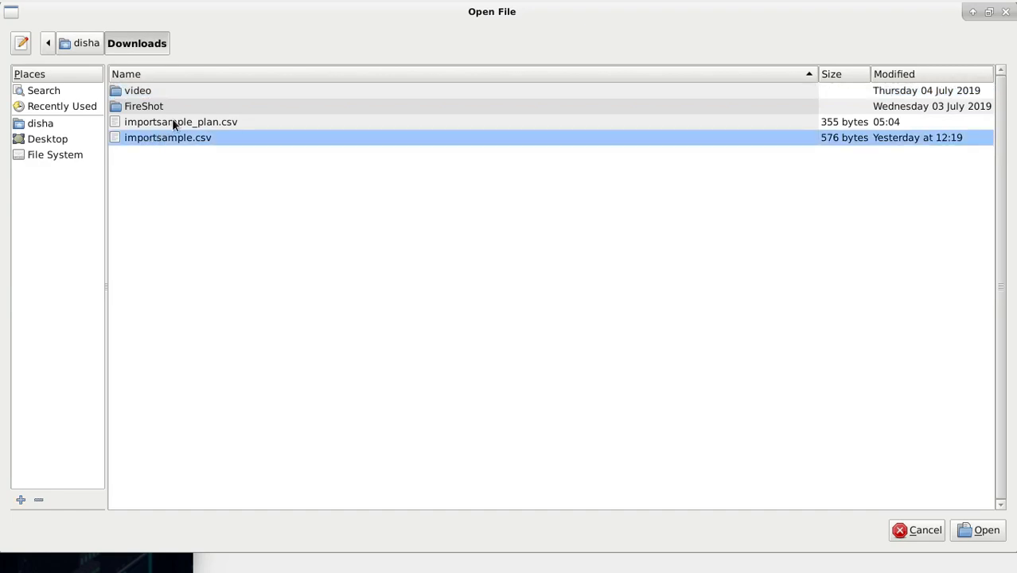
pyautogui.click(163, 121)
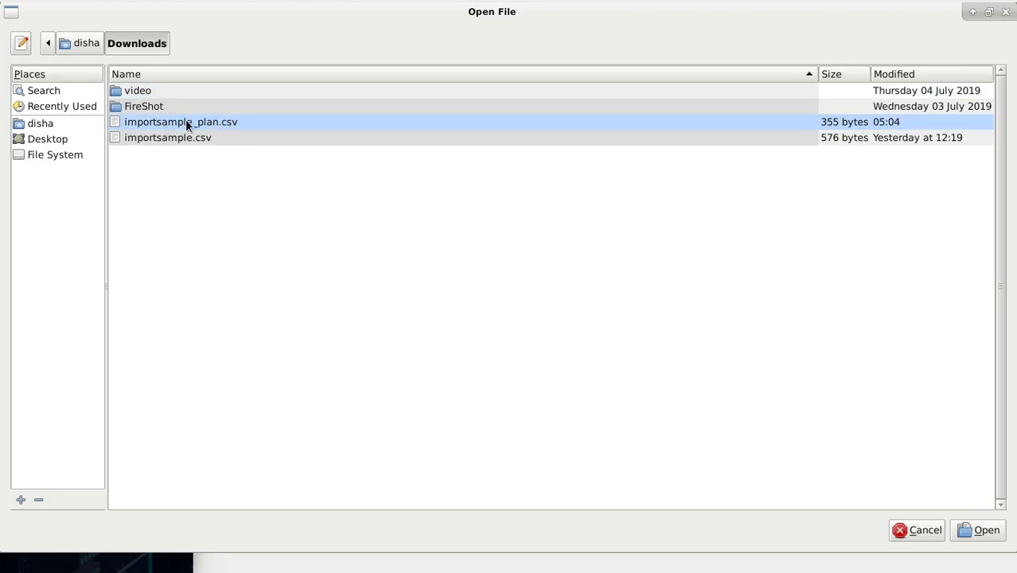
pyautogui.click(990, 537)
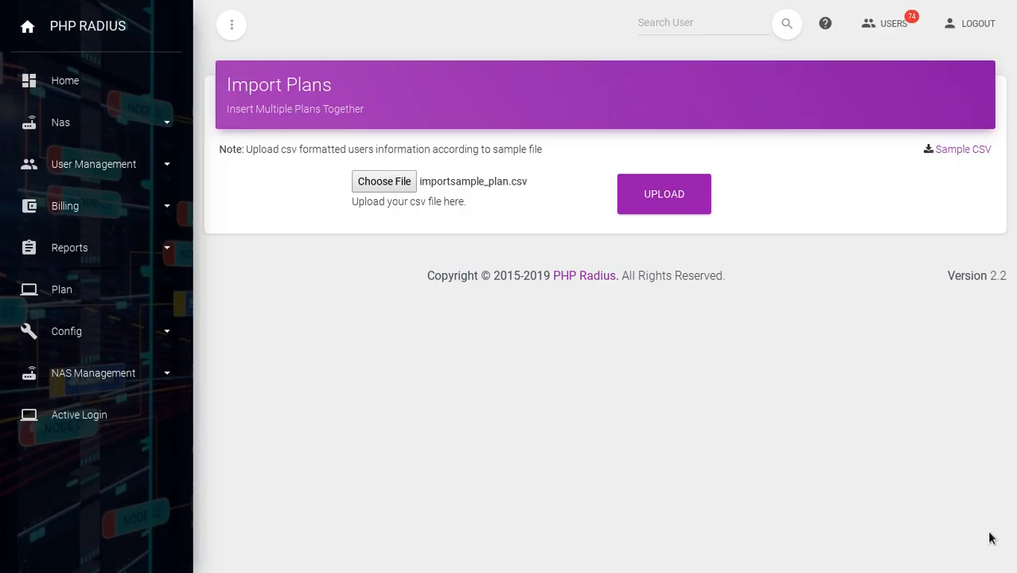
pyautogui.click(654, 201)
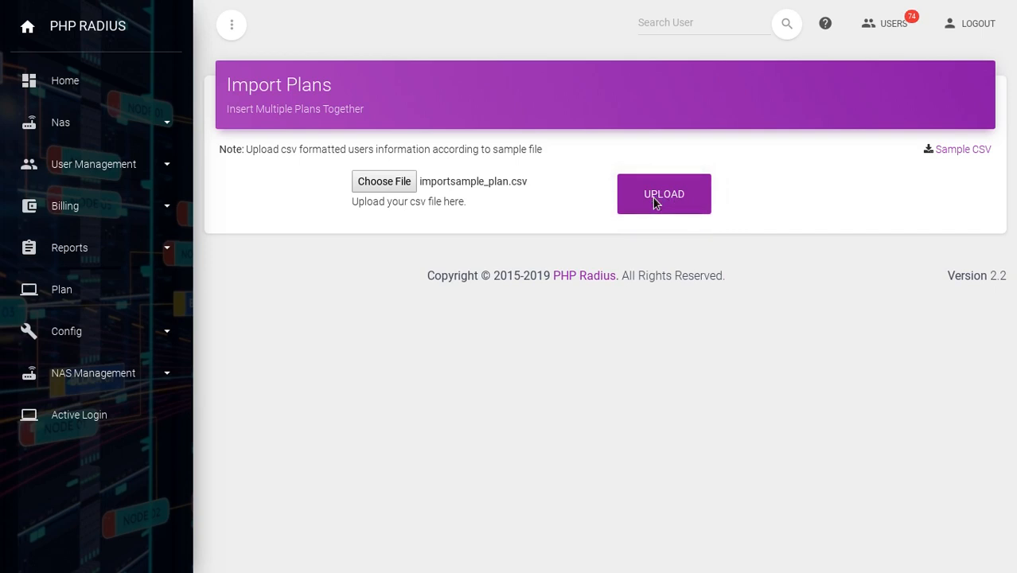